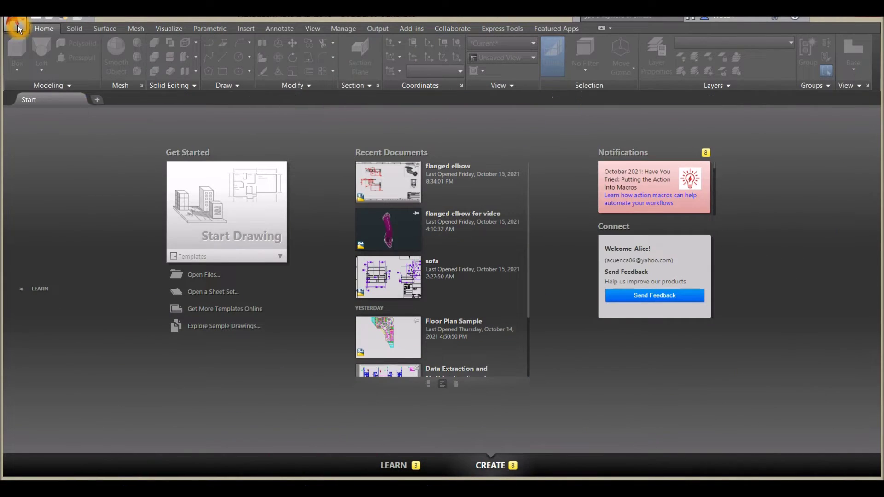
Create a new drawing from the acadiso3D template
click(17, 25)
click(48, 75)
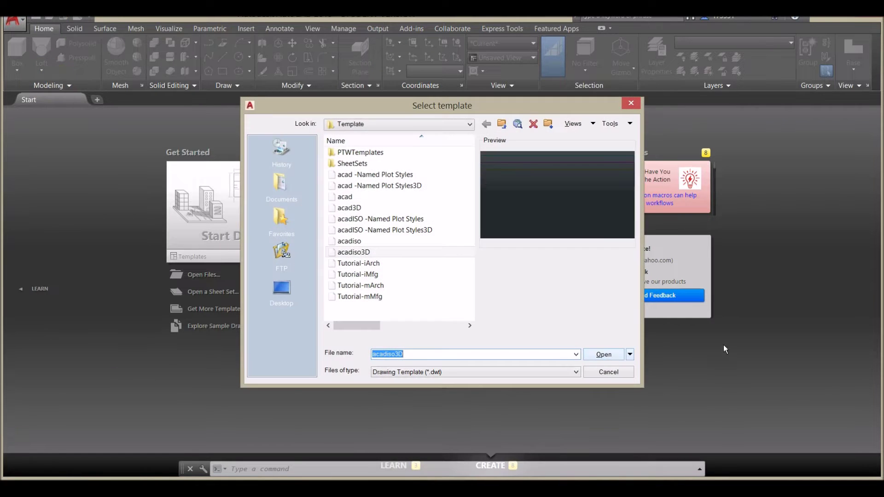
click(376, 254)
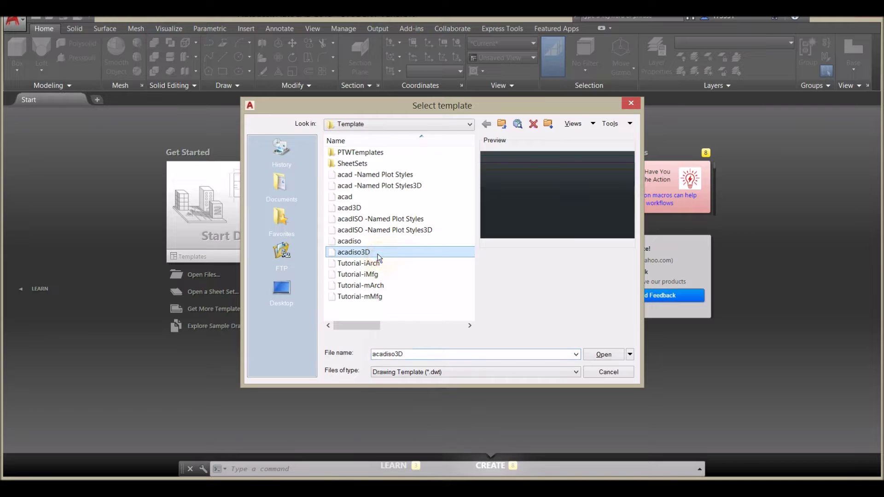
click(598, 354)
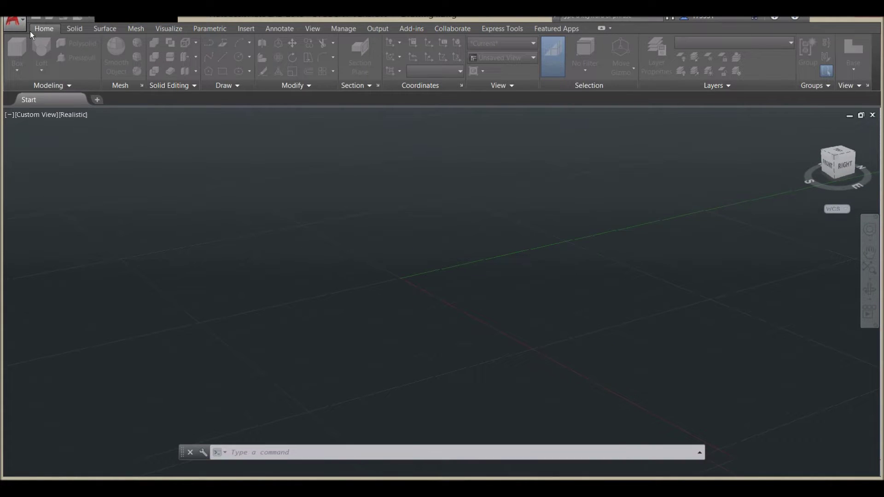
Open the recent flanged elbow.dwg and tile the two open drawings vertically
click(20, 29)
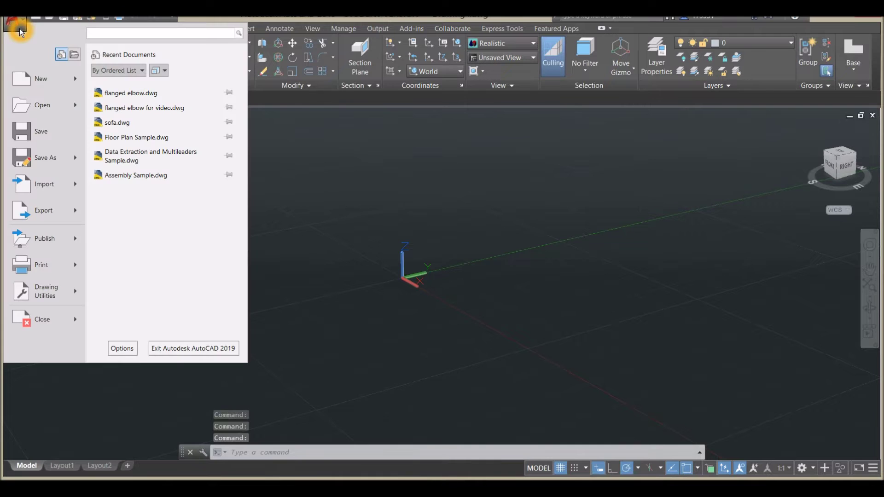
click(174, 97)
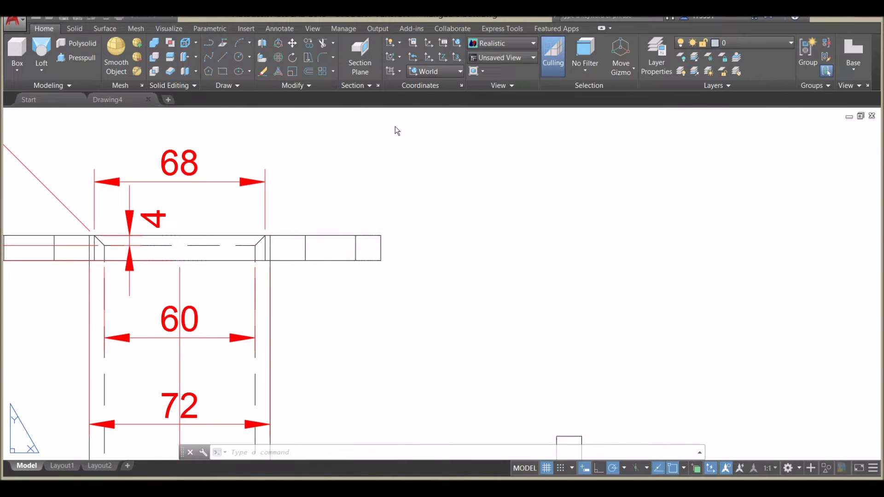
click(312, 28)
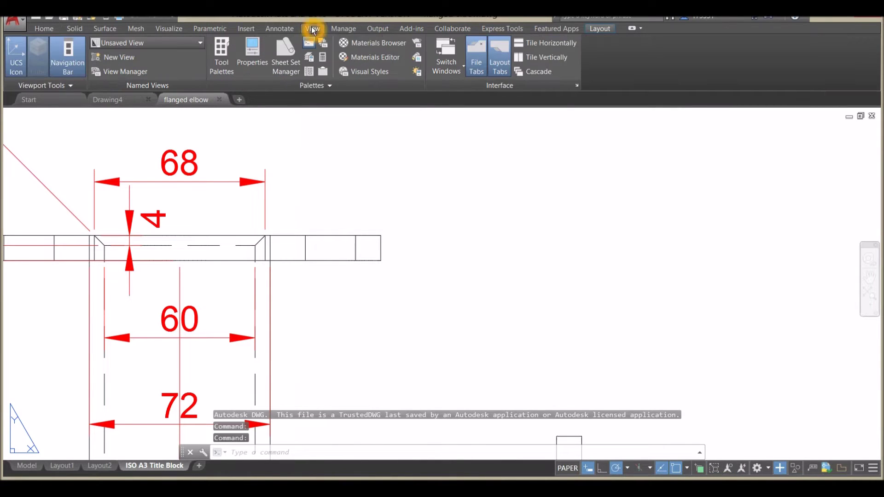
click(534, 59)
Resize the tiled windows so flanged elbow.dwg is narrow and Drawing4 wide, and fit the whole elbow sheet in its window
click(103, 430)
drag(106, 441, 109, 456)
drag(433, 244, 292, 245)
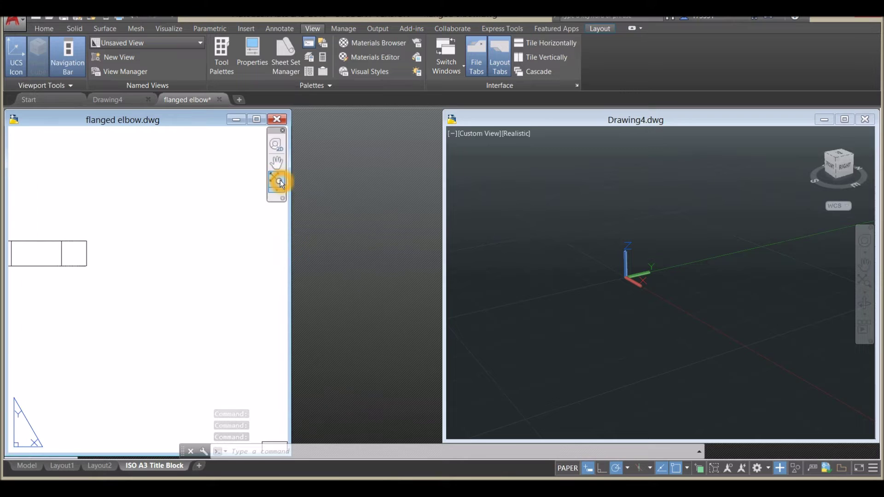
click(279, 181)
drag(446, 234, 288, 250)
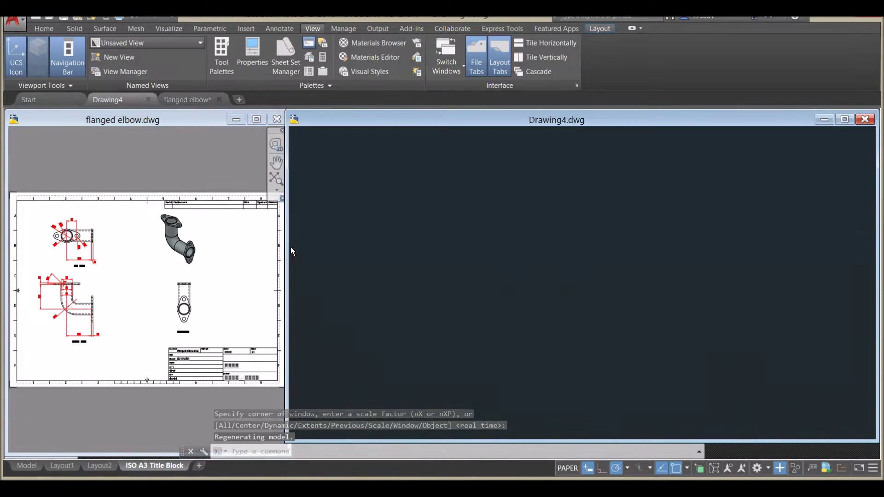
drag(734, 442, 724, 456)
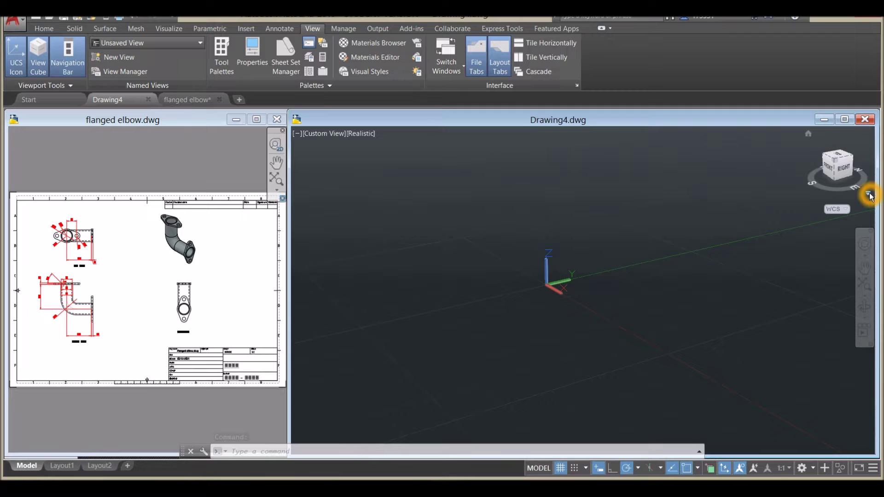
Switch the Drawing4 view from perspective to parallel projection
click(869, 195)
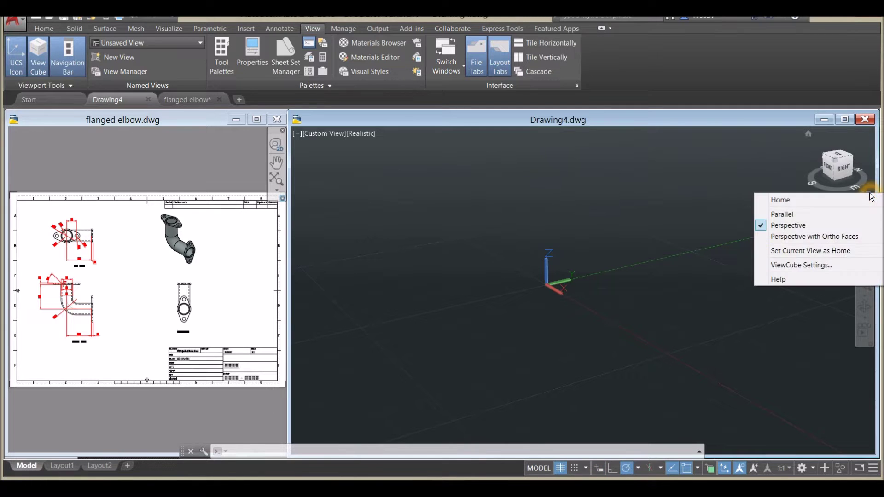
click(783, 211)
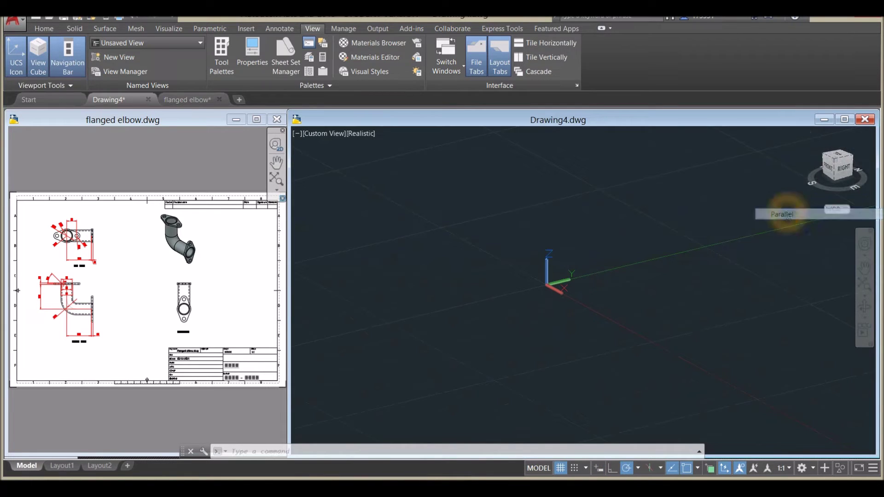
click(43, 31)
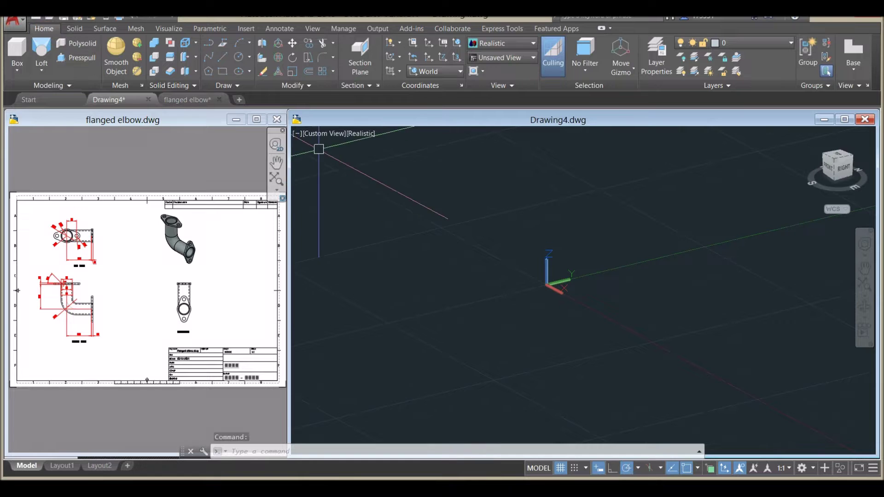
Enlarge the dimensioned front view in flanged elbow.dwg for reference
click(103, 274)
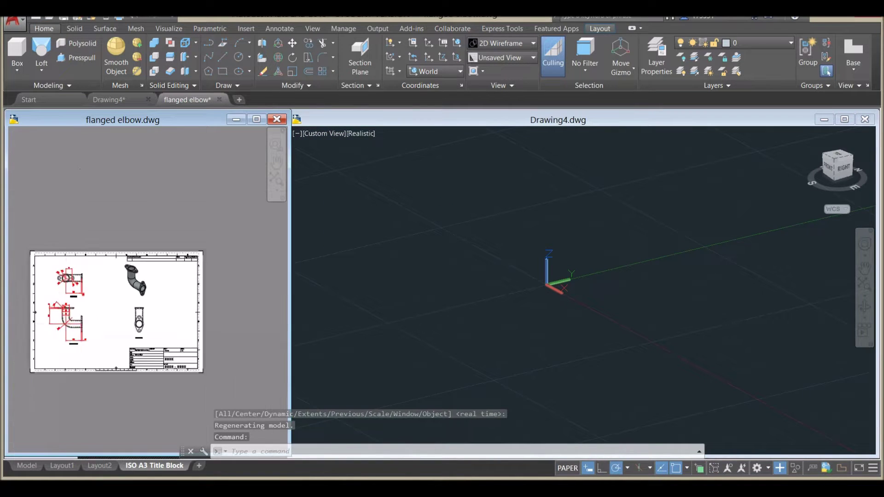
scroll(65, 352, down, 3)
scroll(76, 341, up, 7)
mouse_move(75, 342)
middle_down()
mouse_move(139, 320)
mouse_move(175, 369)
middle_up()
Set the Drawing4 viewport to the Front view
click(448, 252)
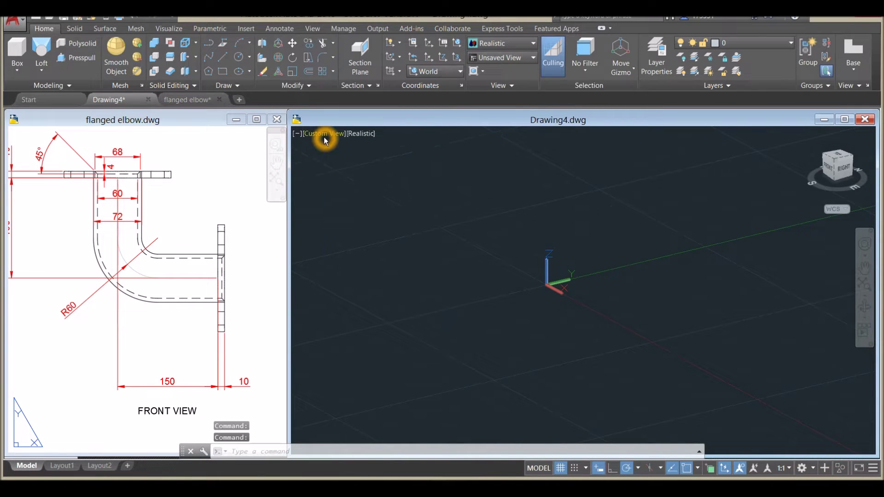
click(324, 137)
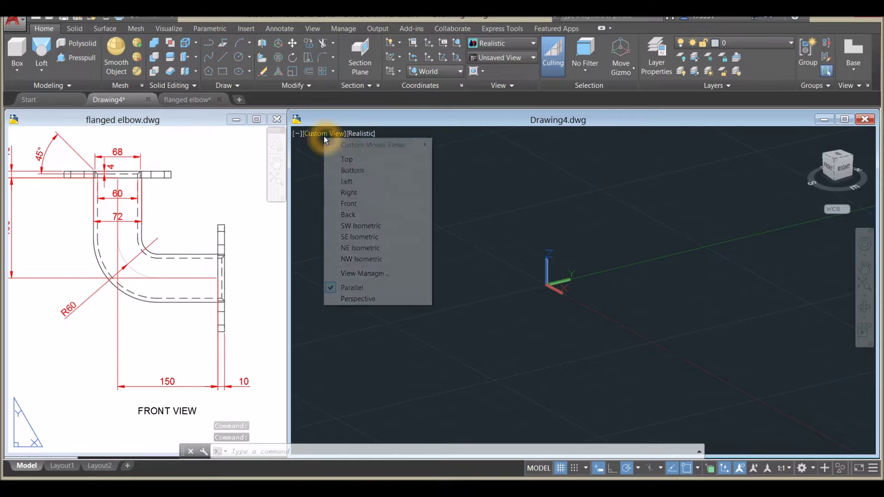
click(354, 203)
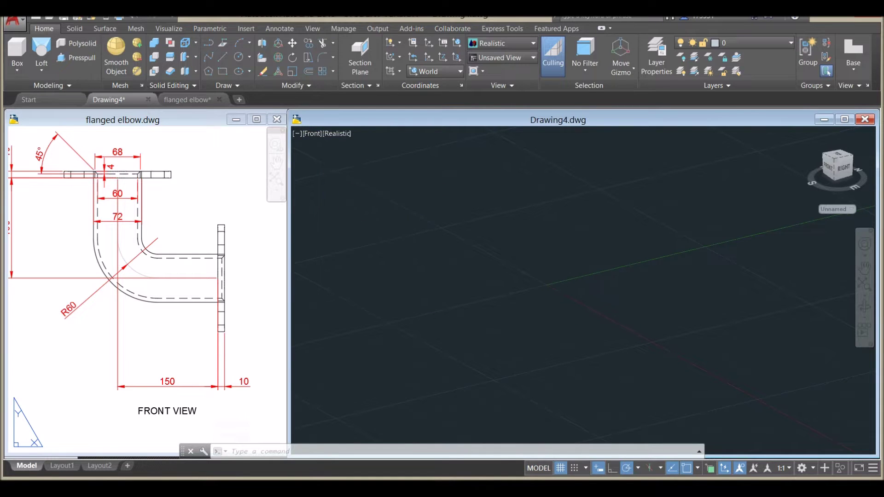
Examine the vertical centreline length dimension of the pipe in the flanged elbow's front view
click(122, 269)
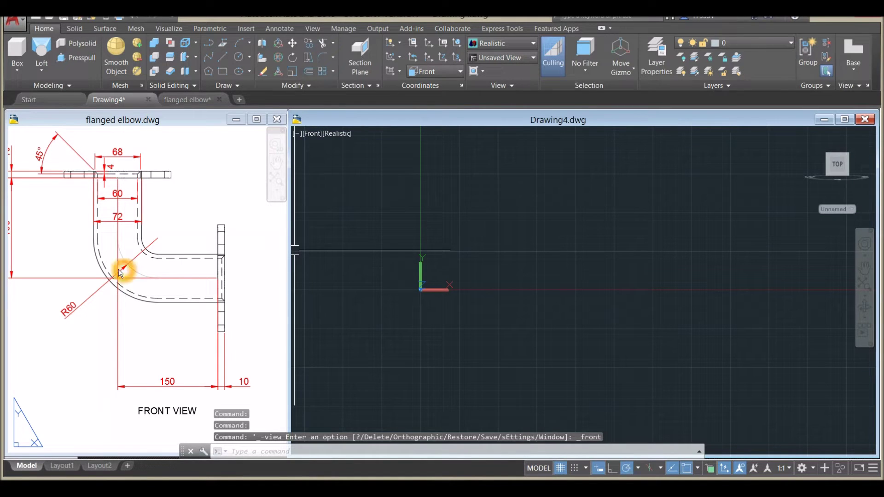
click(64, 261)
middle_drag(67, 256, 97, 253)
click(41, 252)
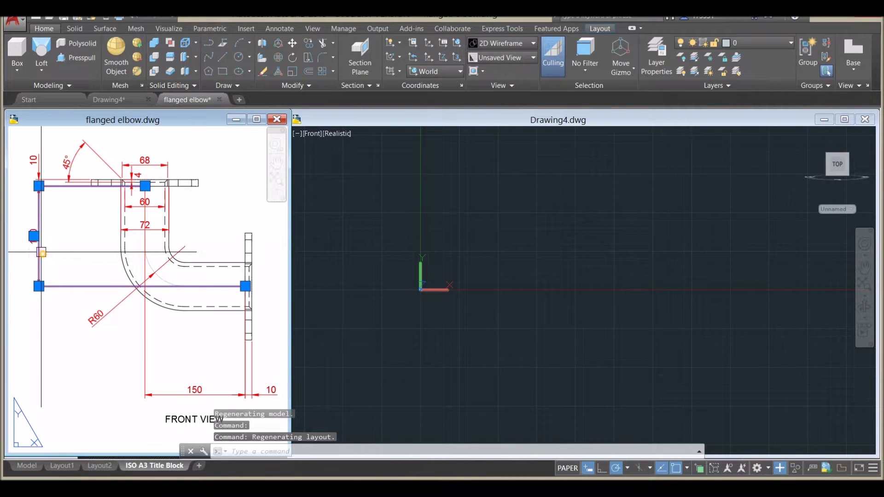
click(145, 287)
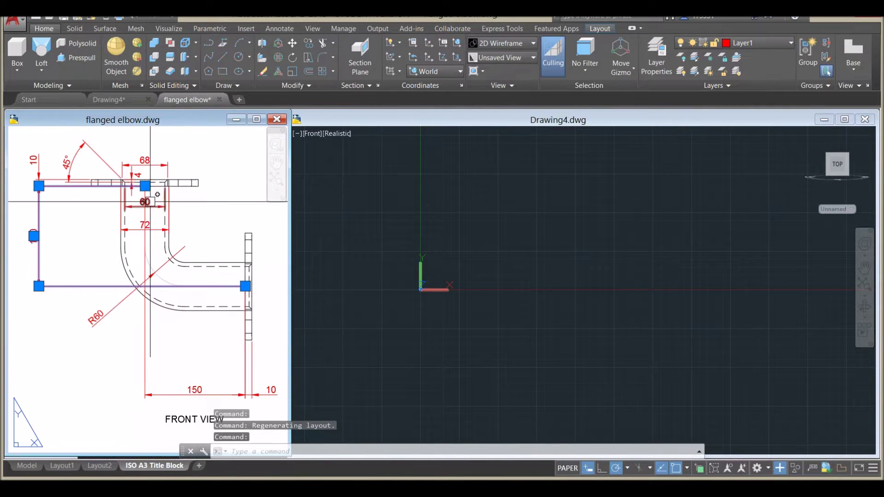
click(28, 245)
key(Escape)
Draw a vertical line 150 long in Drawing4, going up from a start point above and beside the origin
click(432, 211)
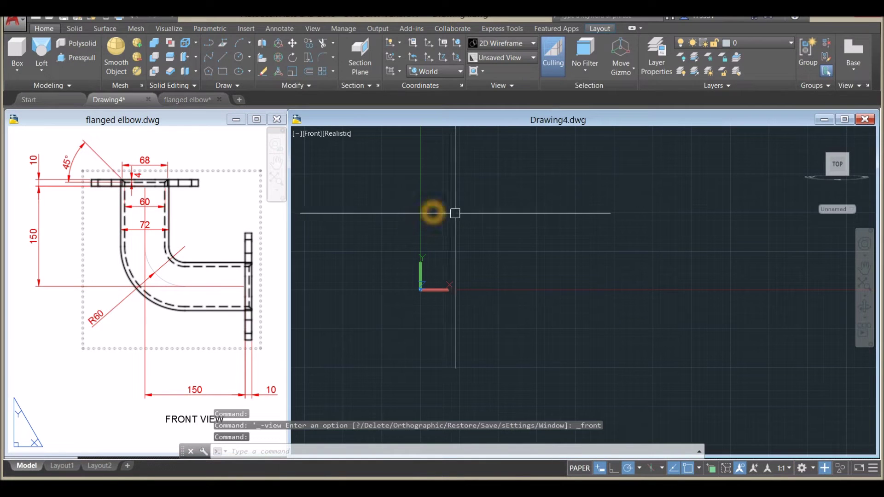
text(l)
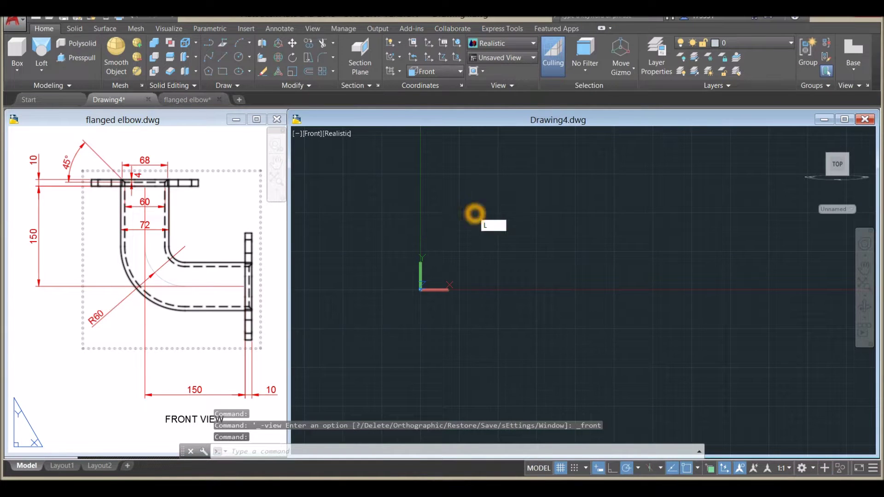
key(Return)
click(514, 266)
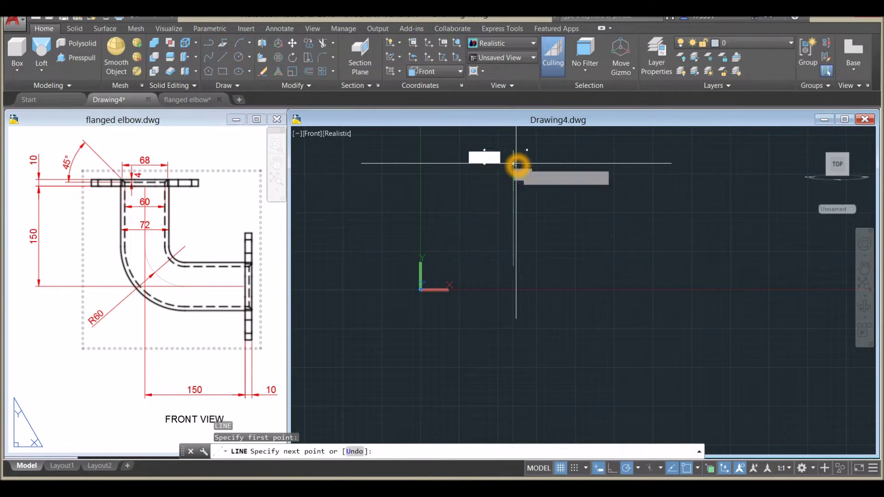
key(Return)
right_click(534, 166)
click(555, 172)
Draw a horizontal line 150 long to the right from the lower end of the vertical line
right_click(556, 171)
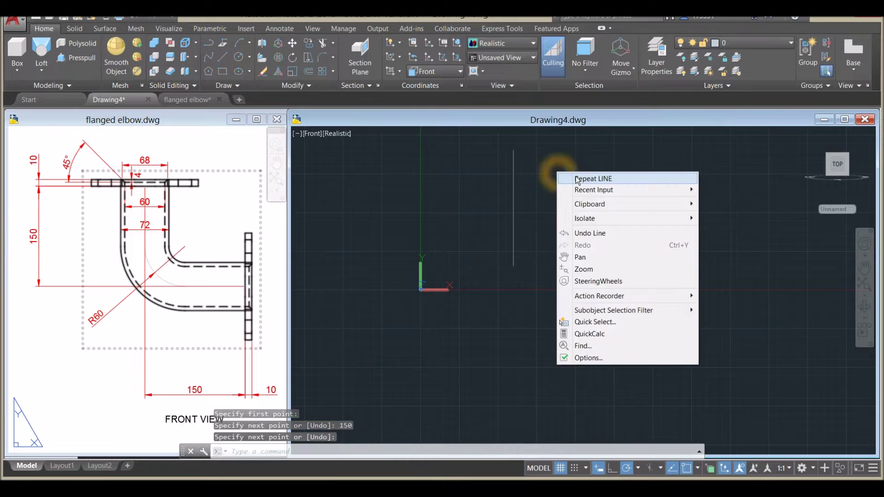
click(579, 179)
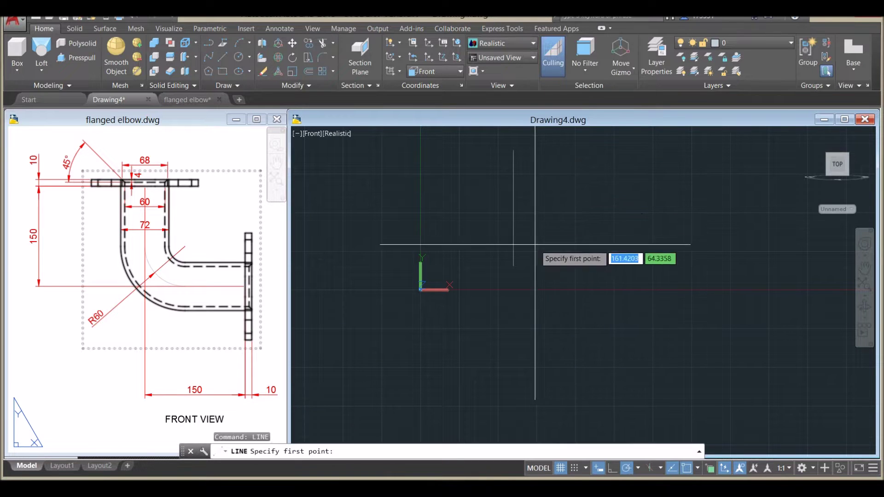
click(514, 267)
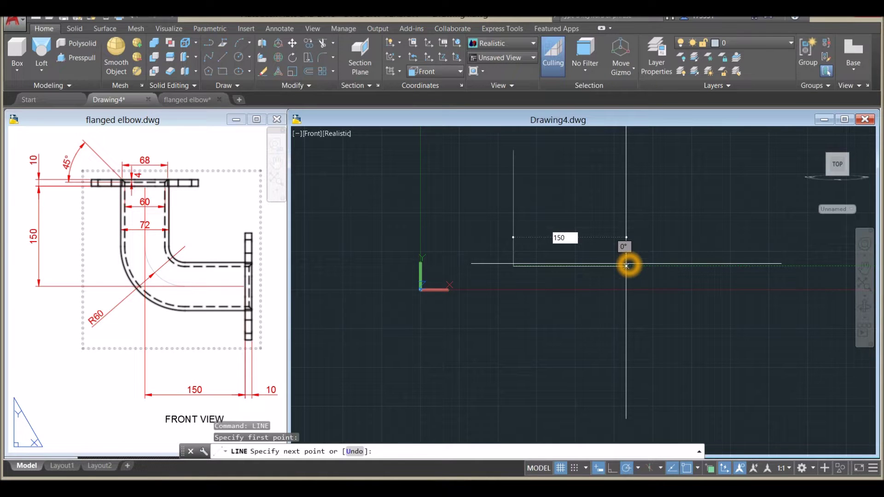
text(150)
key(Return)
right_click(628, 218)
click(643, 223)
Check the bend radius dimension in the flanged elbow's front view
key(ctrl+Tab)
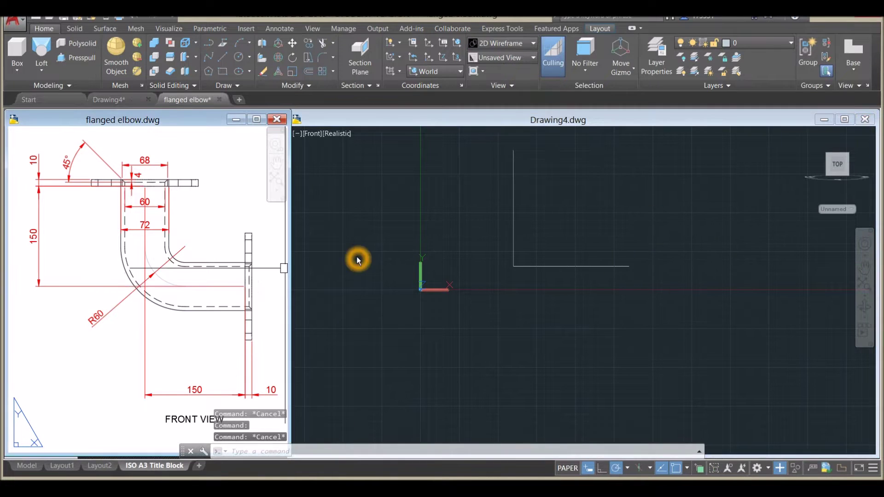
click(108, 316)
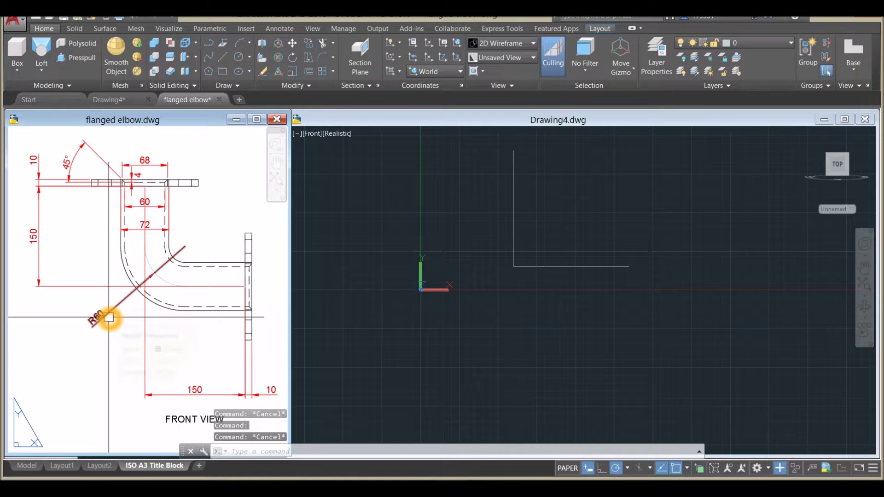
click(272, 174)
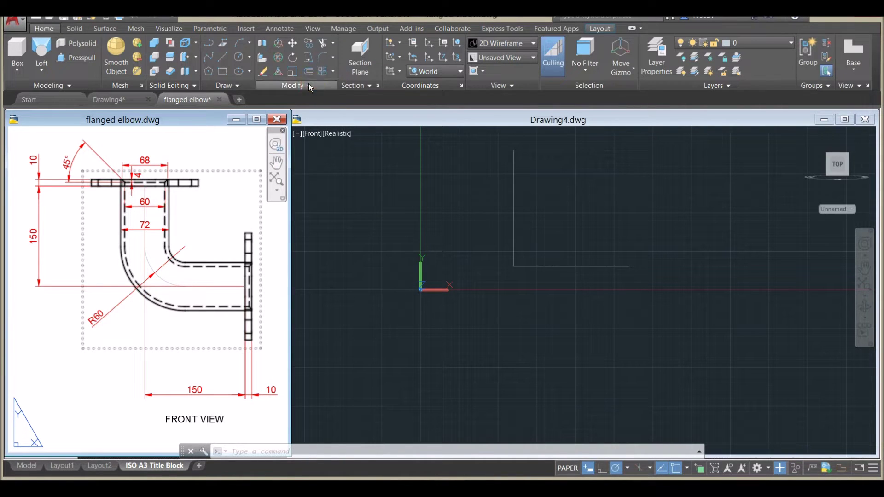
Fillet the corner between the vertical and horizontal lines in Drawing4 with a radius of 60
click(325, 61)
click(546, 192)
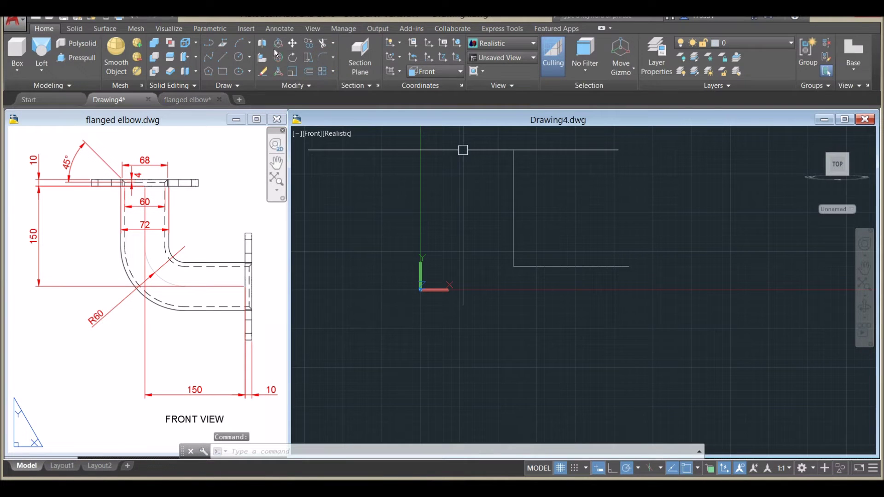
click(324, 62)
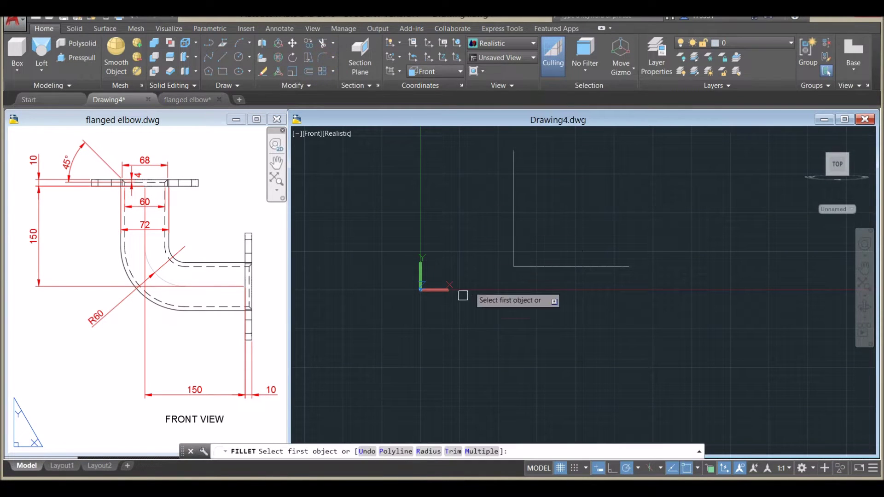
click(432, 451)
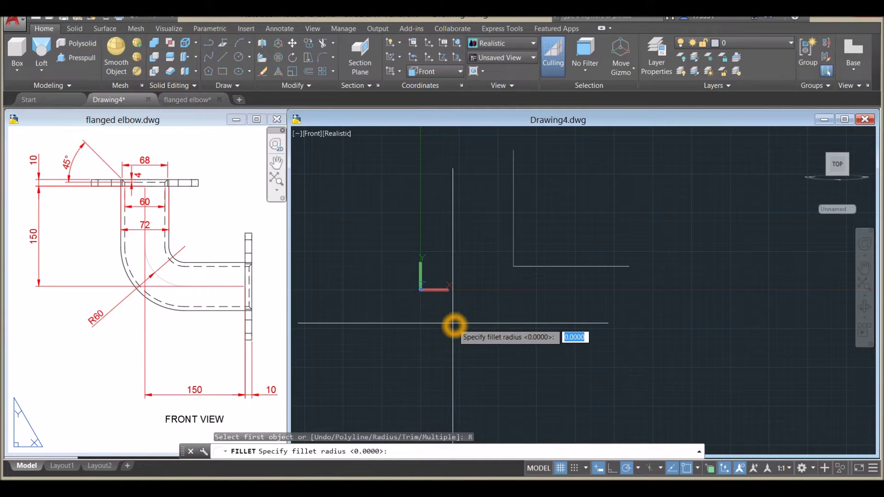
text(60)
key(Return)
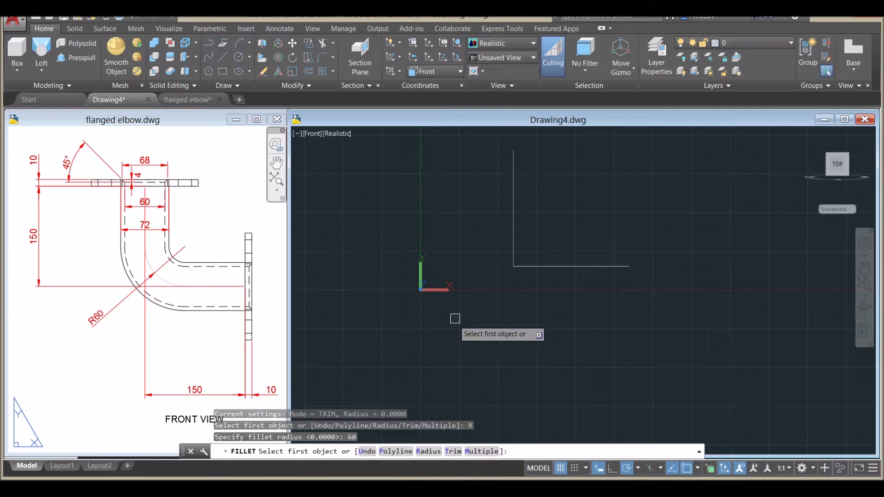
click(513, 244)
click(540, 266)
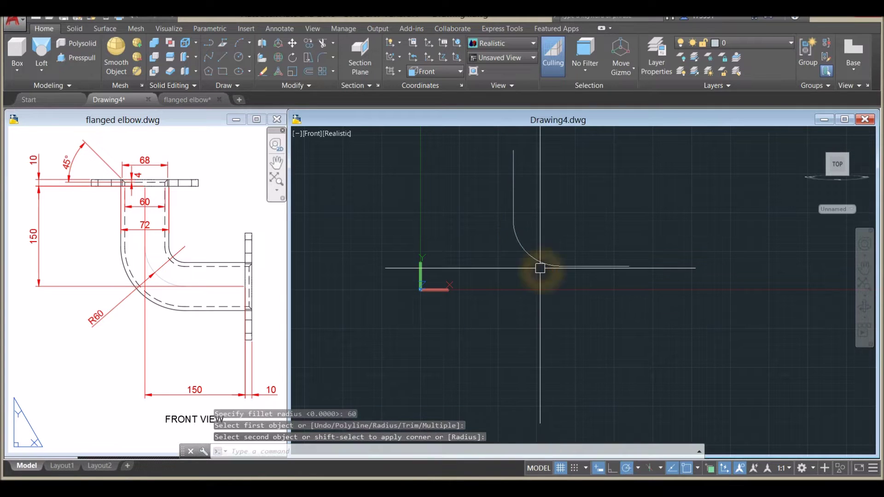
Join the two lines and the fillet arc into a single polyline
middle_drag(534, 223, 449, 278)
middle_click(470, 271)
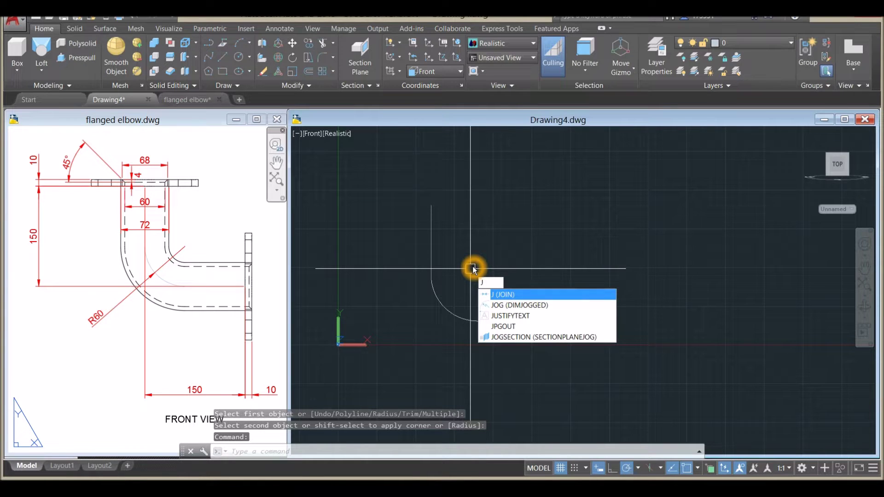
key(Return)
click(414, 191)
click(575, 341)
key(Return)
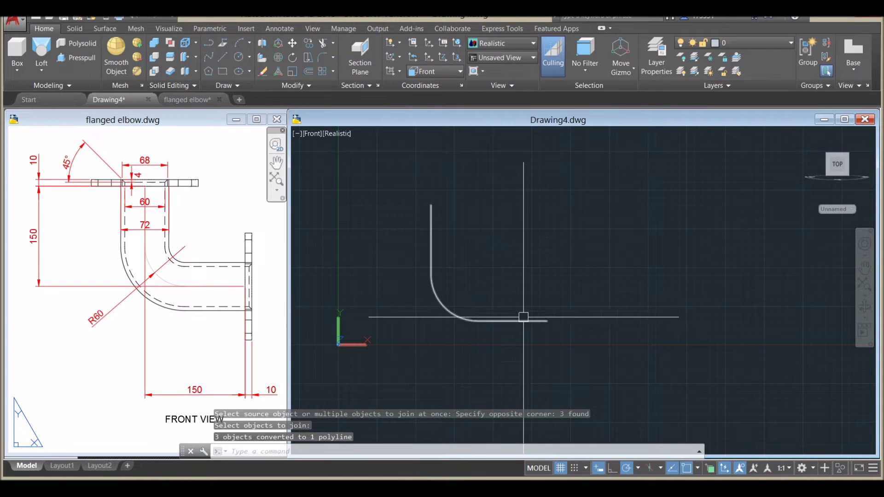
Check the pipe's inner and outer diameter dimensions in the flanged elbow's front view
click(524, 319)
key(Escape)
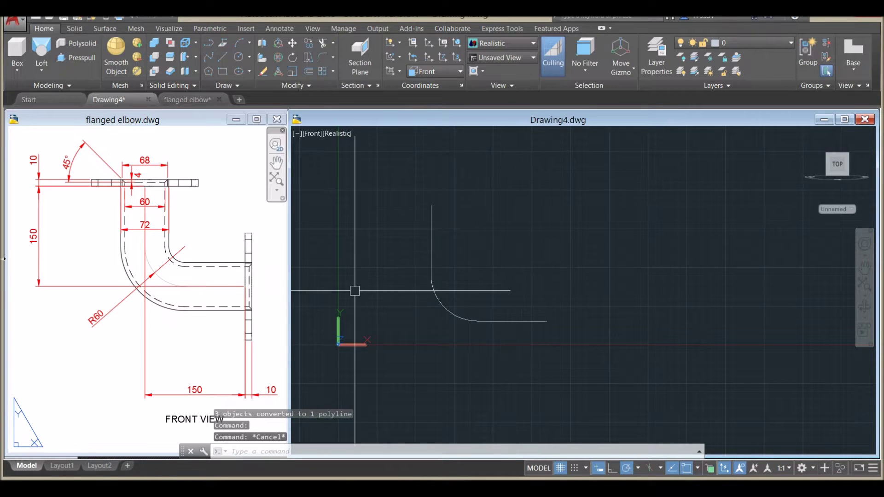
click(95, 237)
click(154, 206)
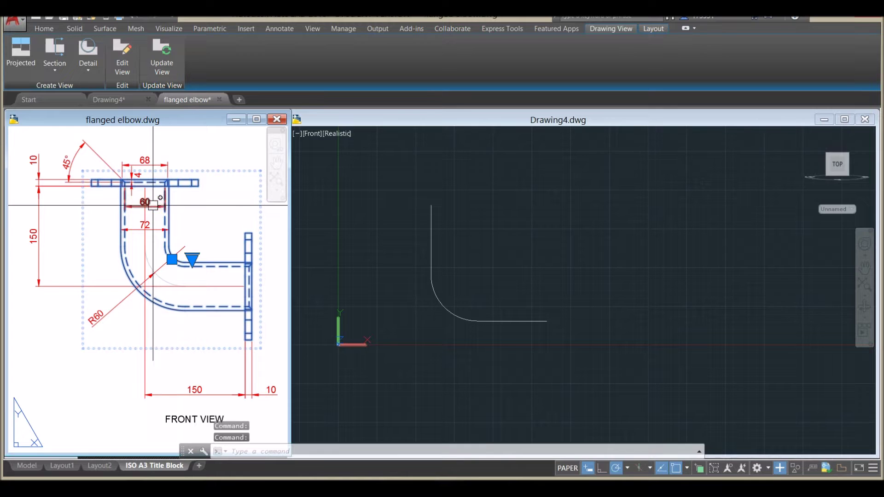
scroll(147, 198, up, 3)
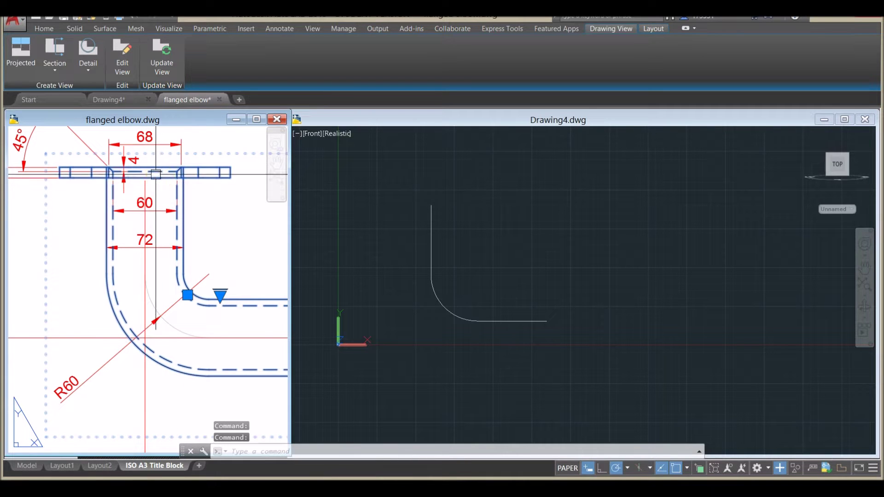
click(151, 211)
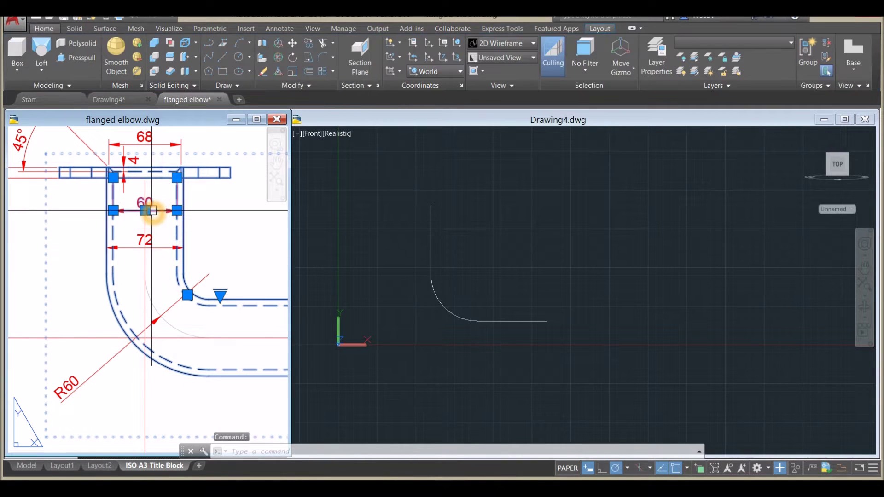
key(Escape)
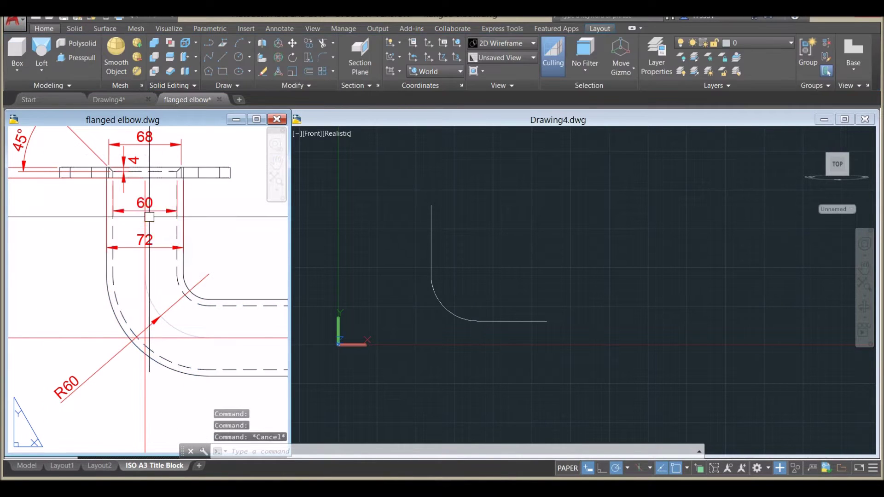
click(152, 249)
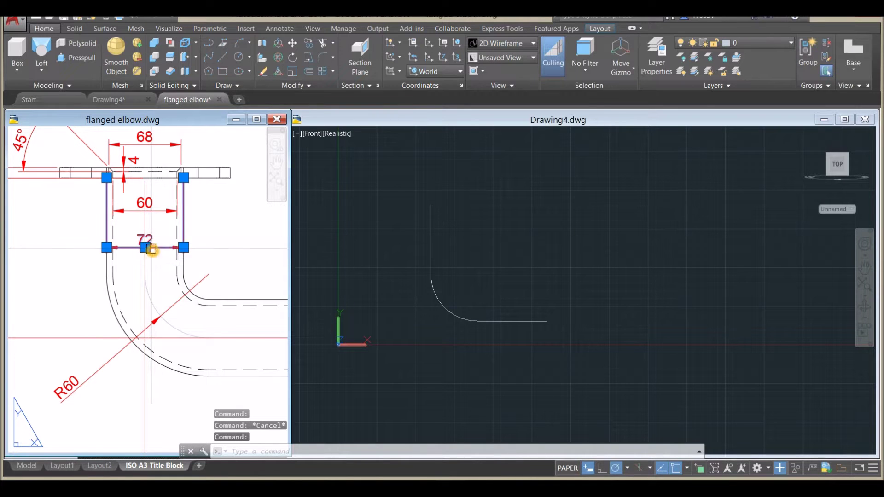
Offset the centreline polyline in Drawing4 by 30 to both sides for the pipe's inner walls
click(505, 214)
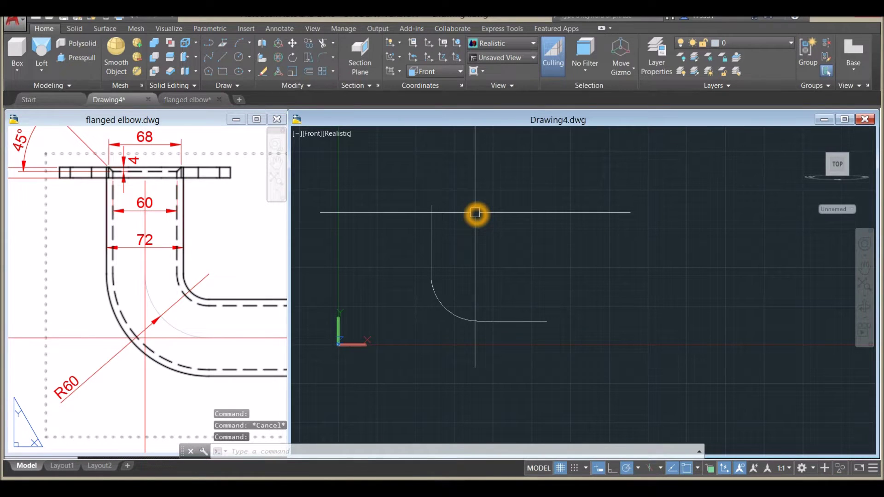
text(o)
key(Return)
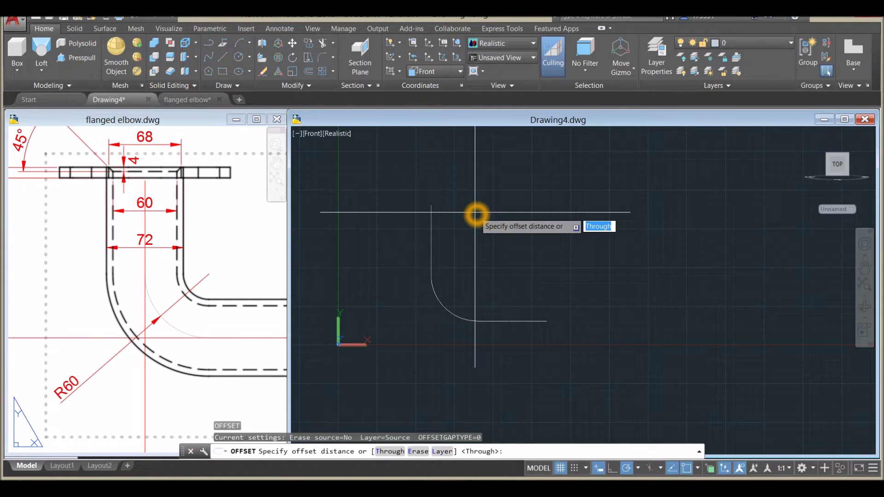
key(Return)
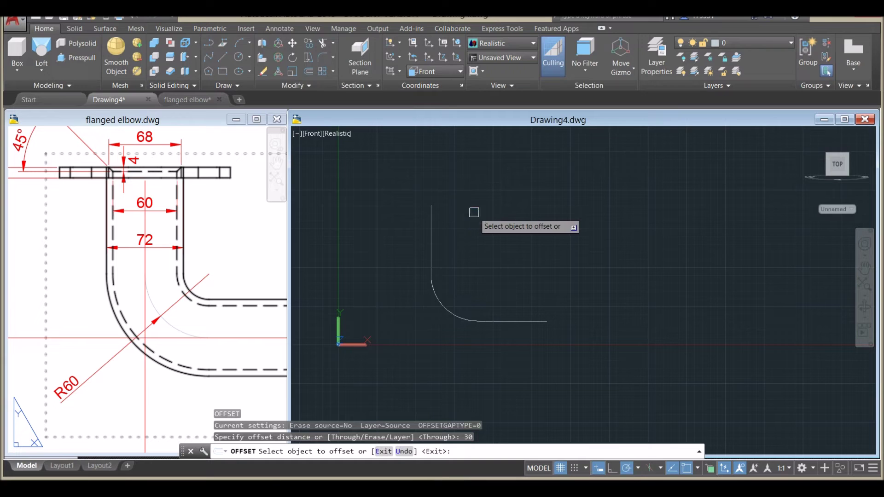
click(432, 233)
click(444, 231)
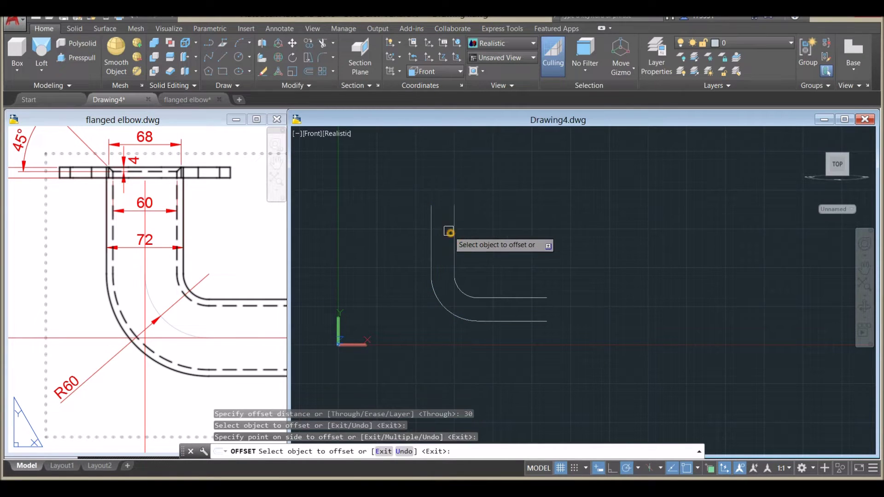
click(432, 234)
click(390, 240)
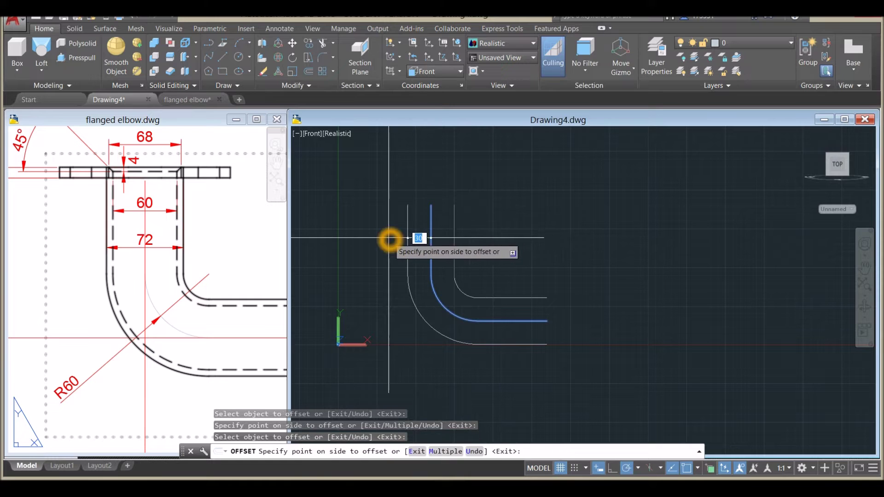
right_click(483, 202)
click(498, 210)
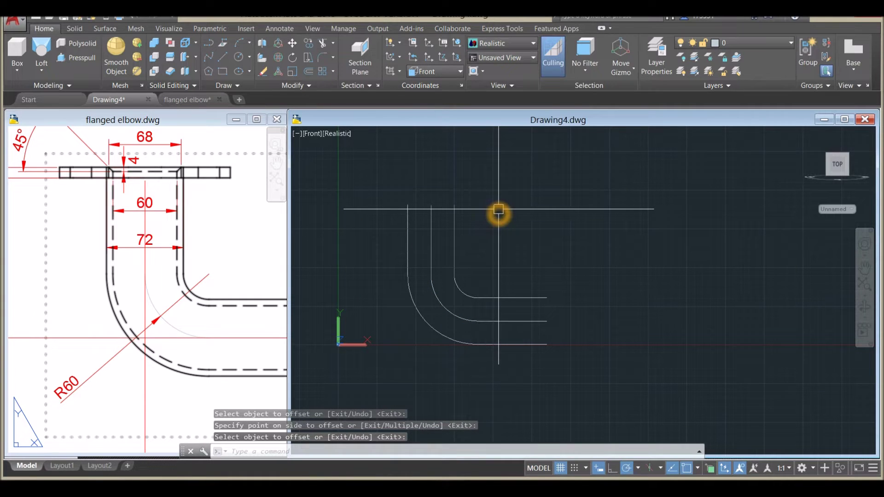
Offset the centreline polyline by 36 to both sides for the pipe's outer walls
text(o)
key(Return)
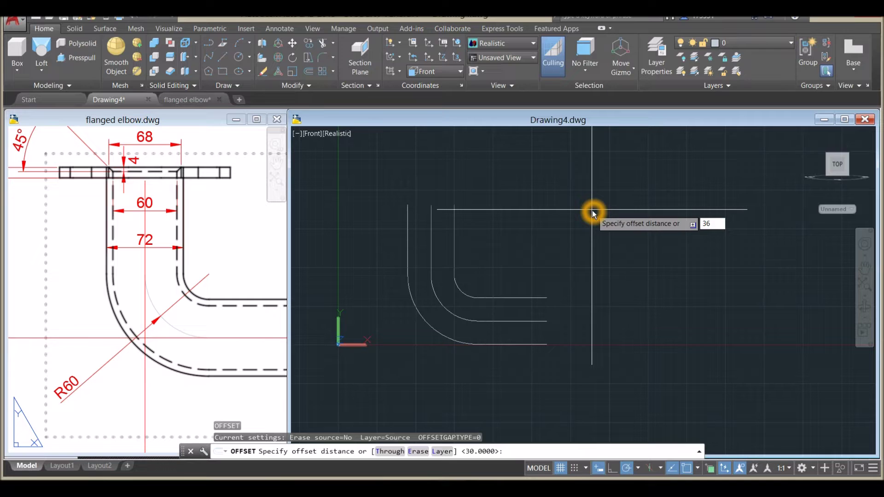
key(Return)
click(432, 258)
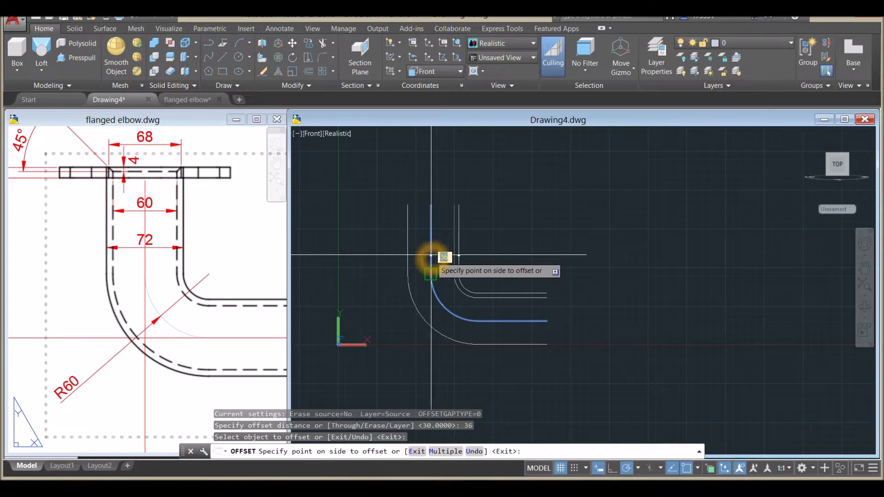
click(476, 252)
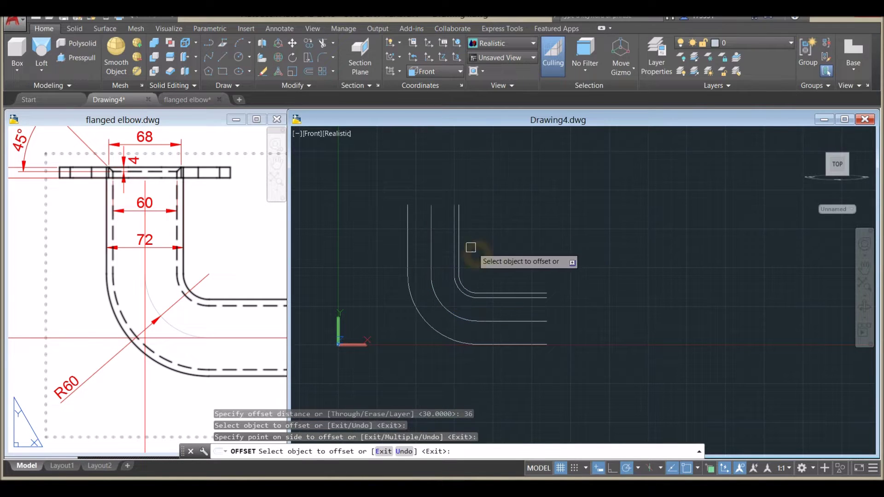
click(430, 257)
click(400, 257)
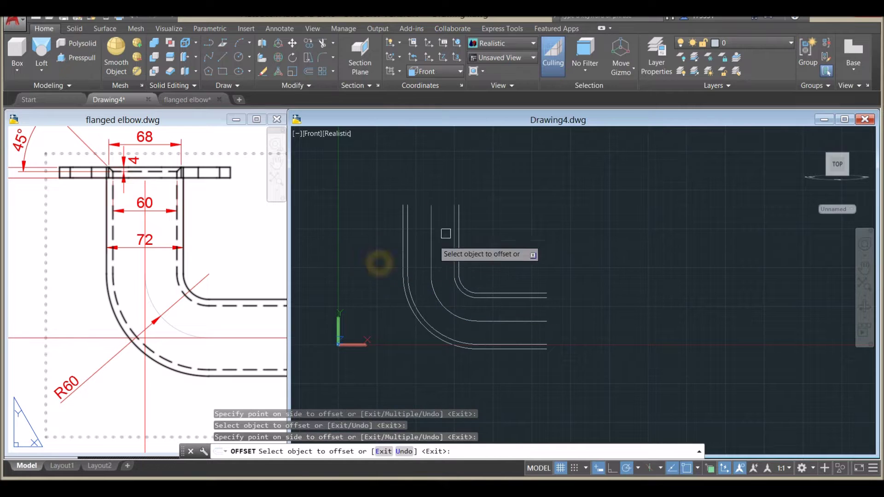
right_click(501, 209)
Draw a circle of radius 36 centred on the centreline's upper end, reaching the outer wall line, and check its properties
click(523, 215)
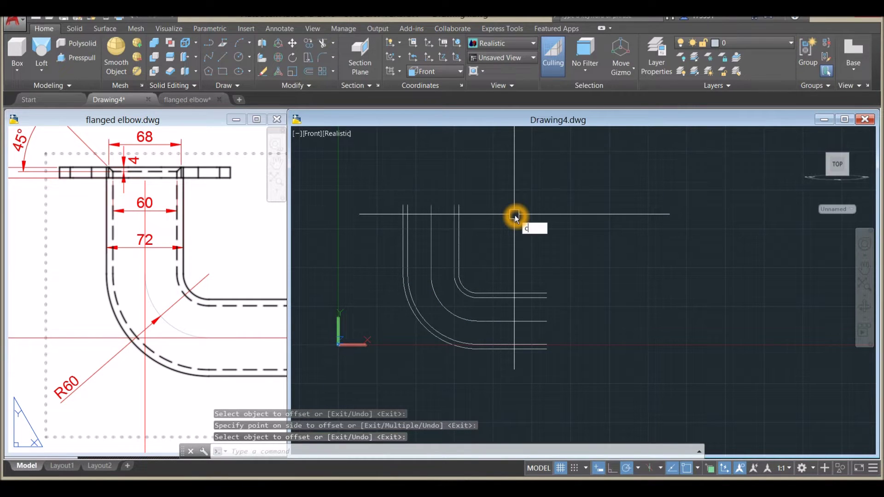
key(Return)
click(431, 205)
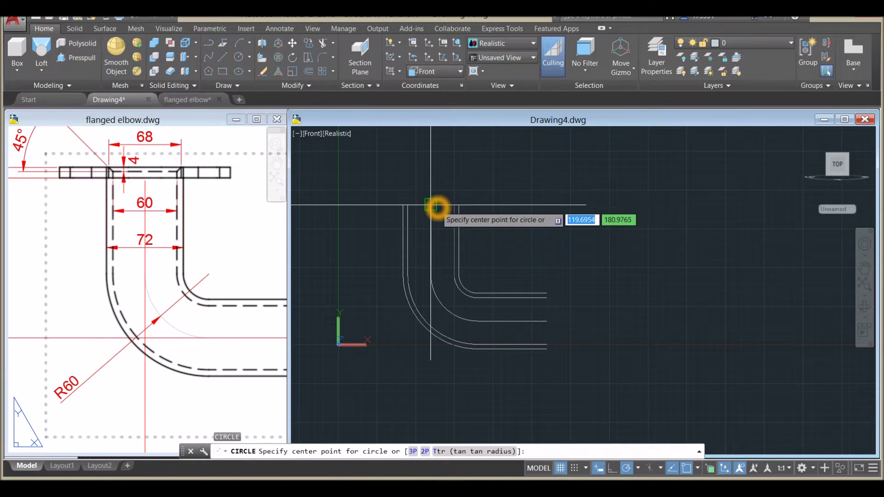
click(461, 205)
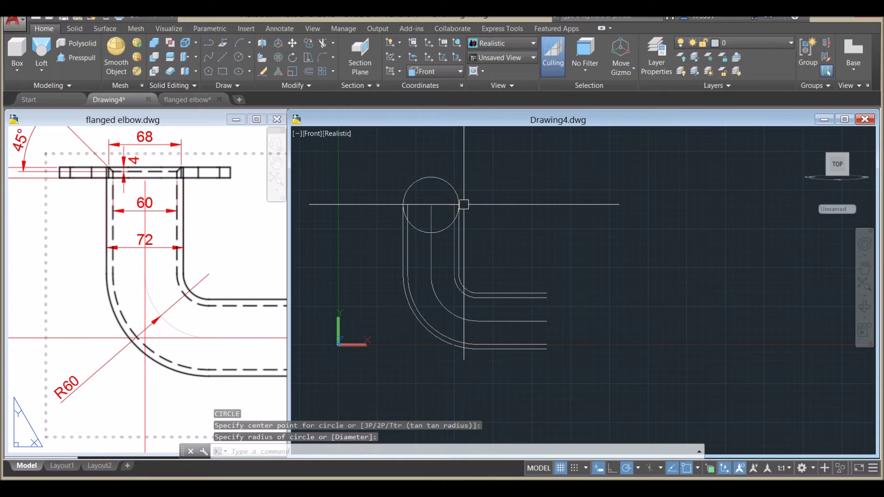
click(457, 190)
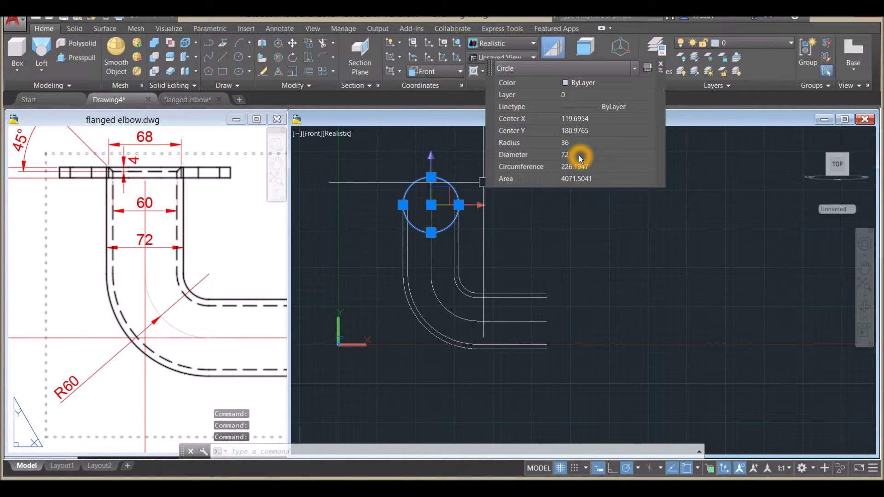
key(Escape)
Draw a concentric circle of radius 30 at the centreline's upper end, reaching the inner wall line, and check its diameter
right_click(505, 189)
click(514, 188)
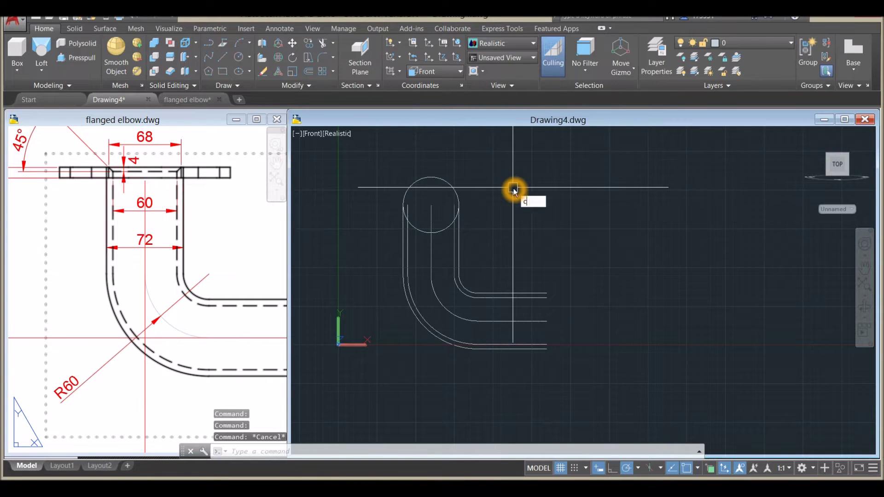
text(c)
key(Return)
click(430, 204)
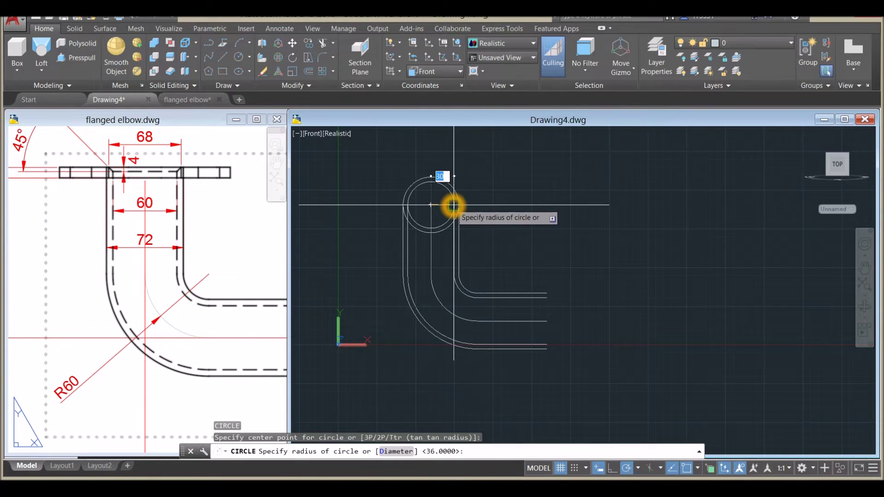
click(453, 206)
click(450, 196)
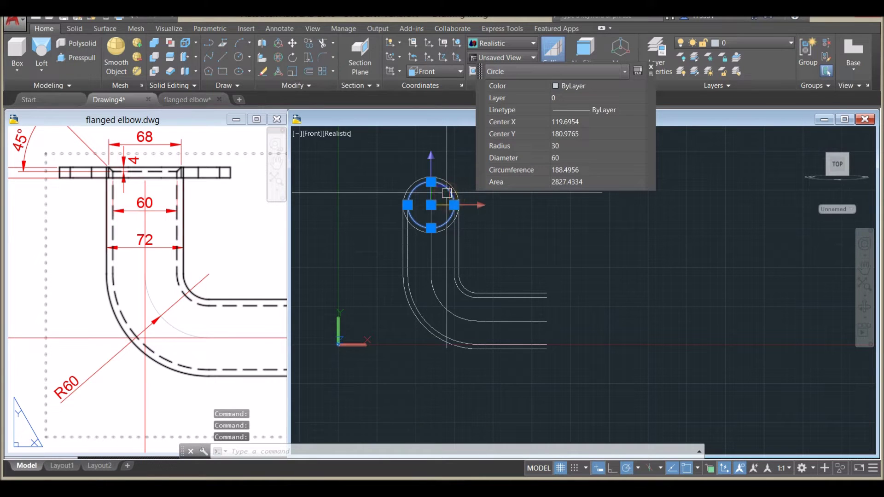
click(556, 150)
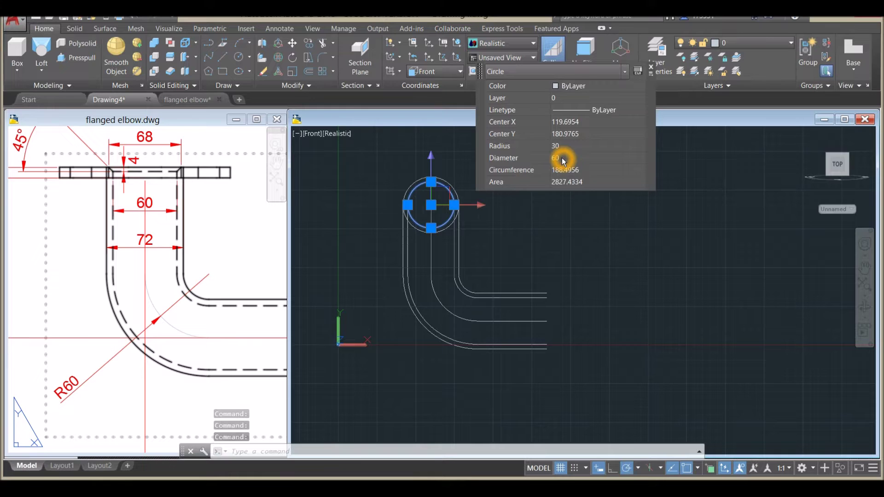
key(Escape)
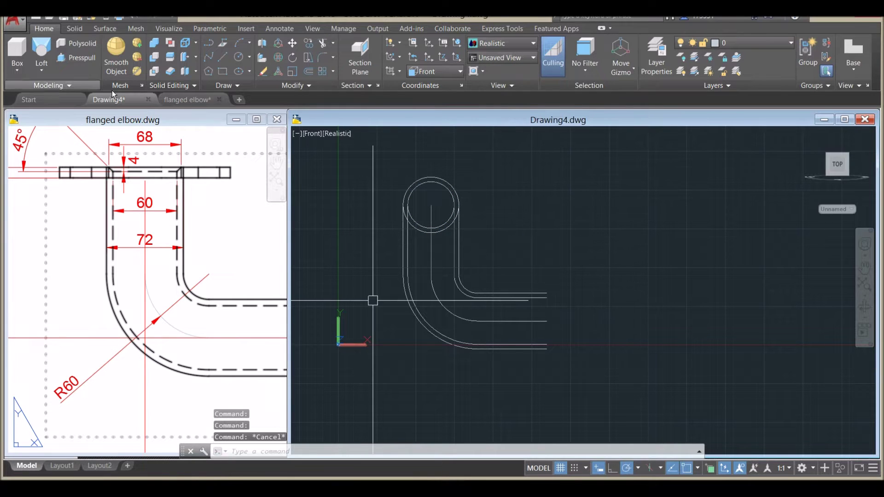
Sweep both circles as solids along the centreline polyline
click(43, 70)
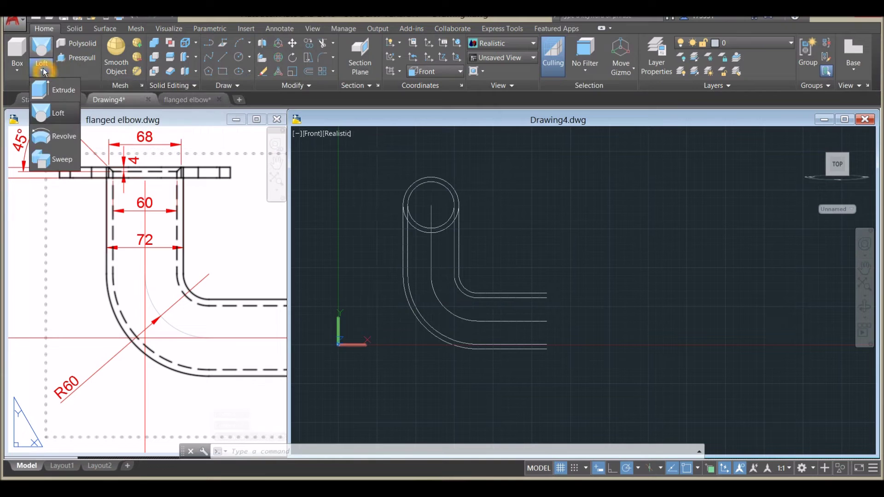
click(47, 160)
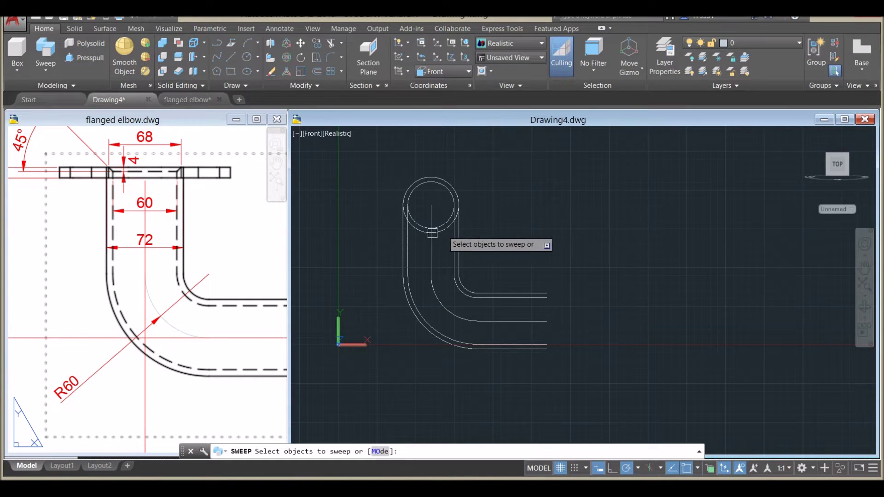
scroll(423, 221, up, 3)
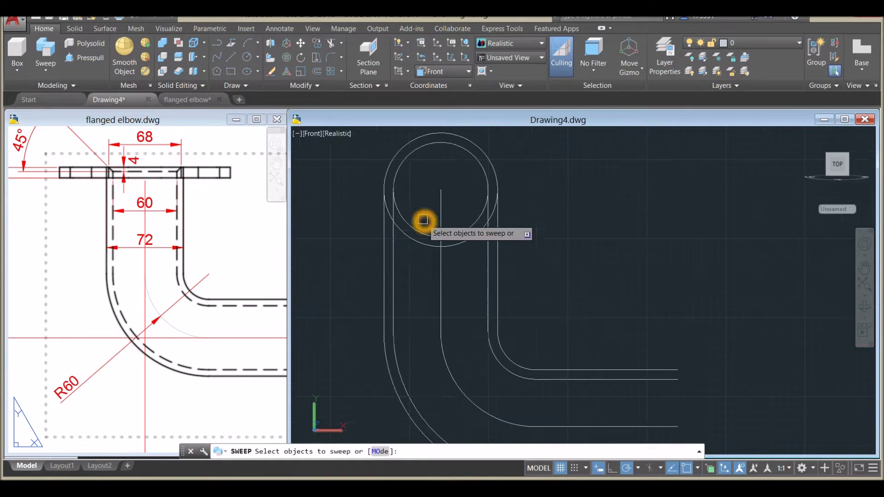
click(468, 256)
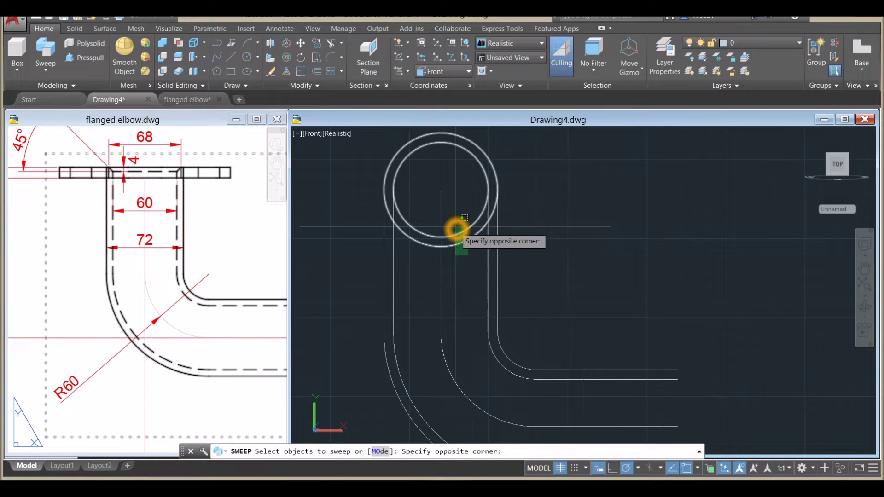
click(456, 228)
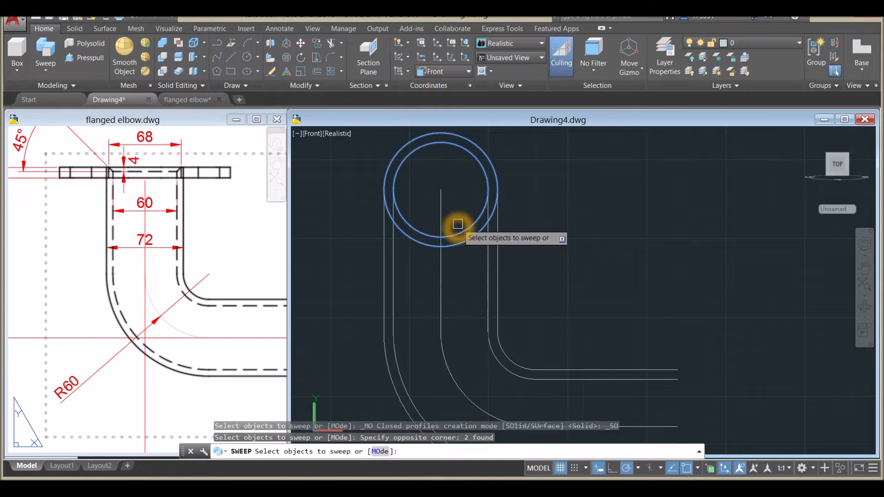
right_click(466, 199)
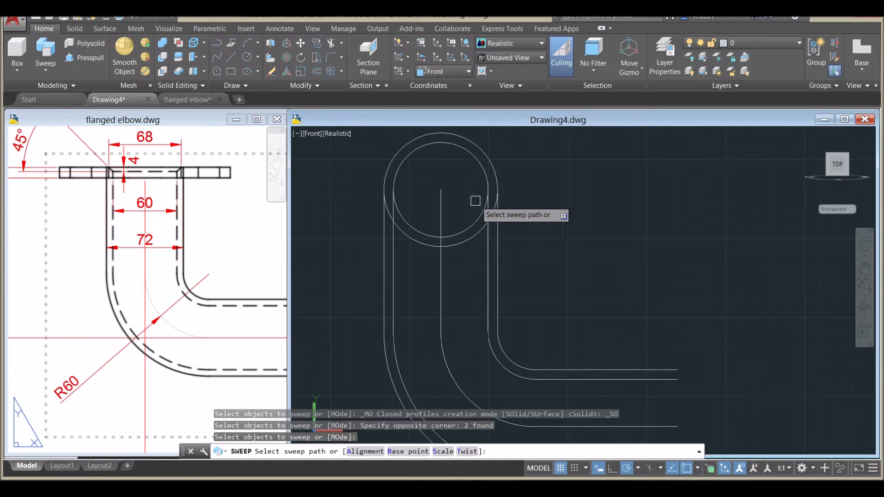
click(442, 206)
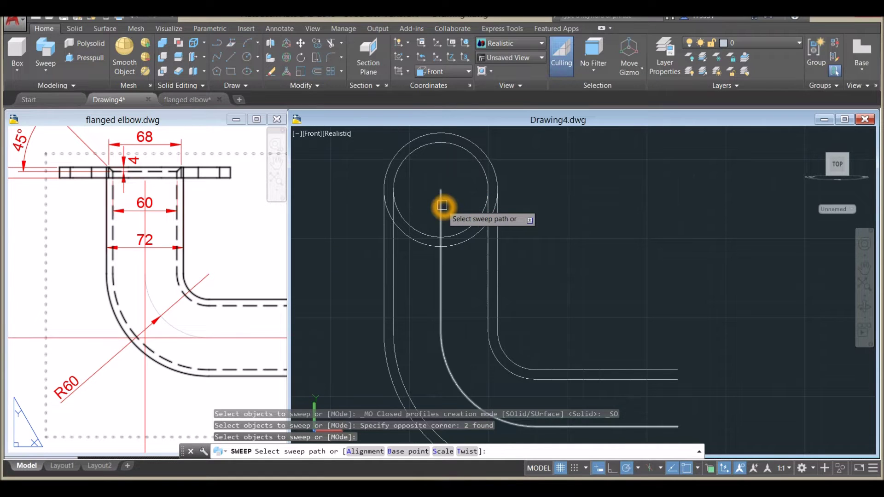
scroll(440, 202, down, 5)
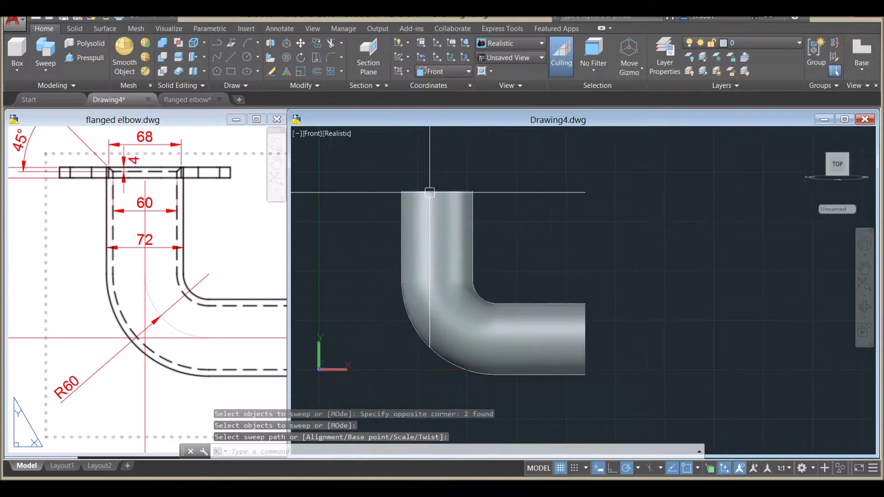
Inspect the swept solids in the X-Ray and Wireframe visual styles and set the style to Shaded with edges
click(335, 134)
click(385, 257)
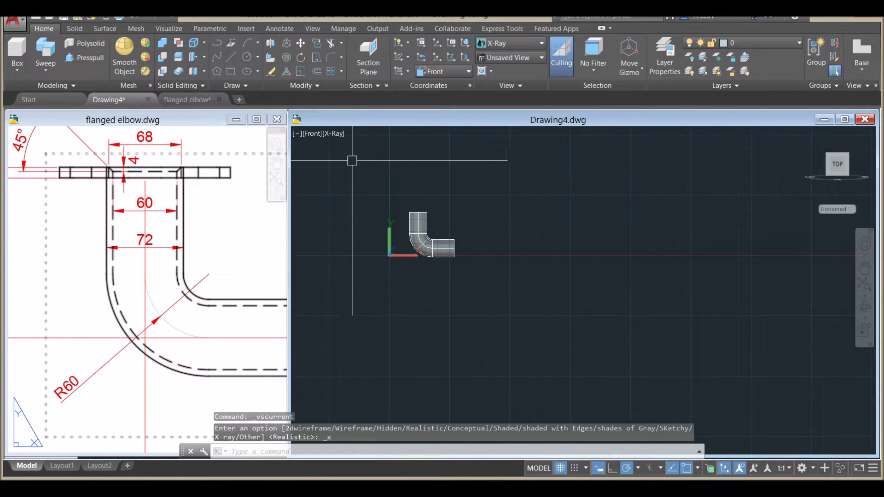
click(334, 134)
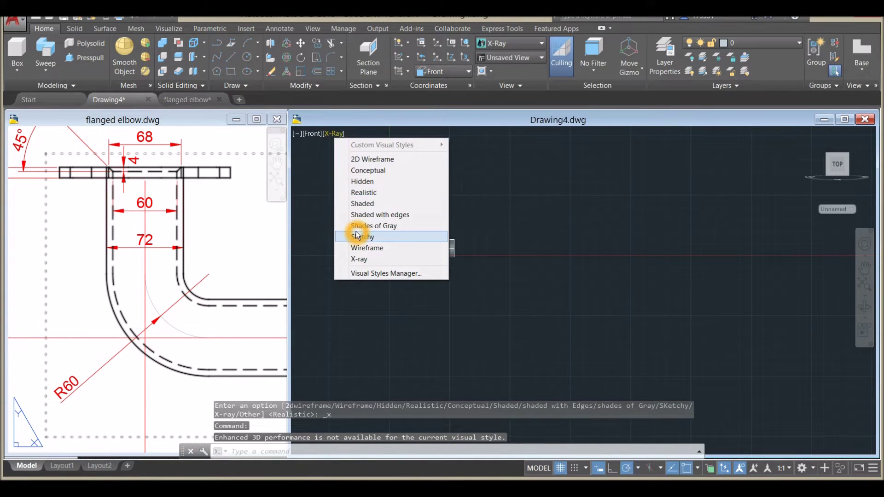
click(367, 247)
shift+middle_drag(429, 198, 446, 233)
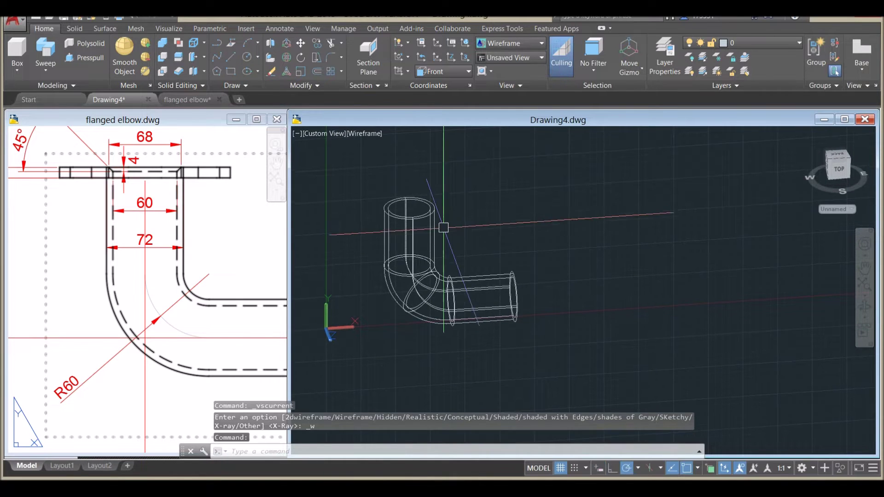
click(368, 135)
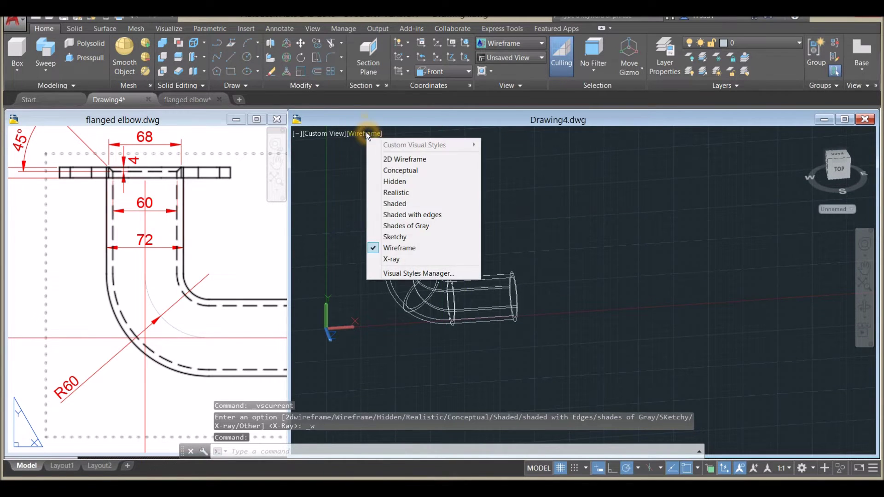
click(396, 213)
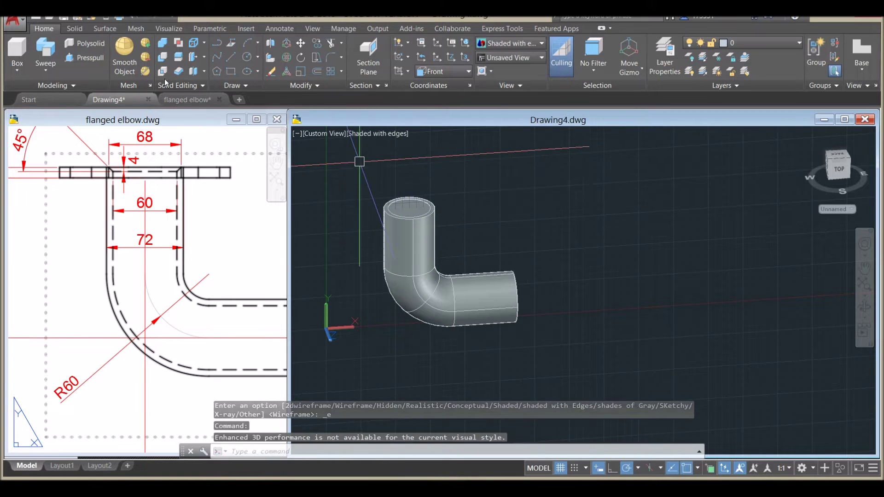
Subtract the inner swept solid from the outer one to hollow the pipe, and switch off the grid
click(165, 58)
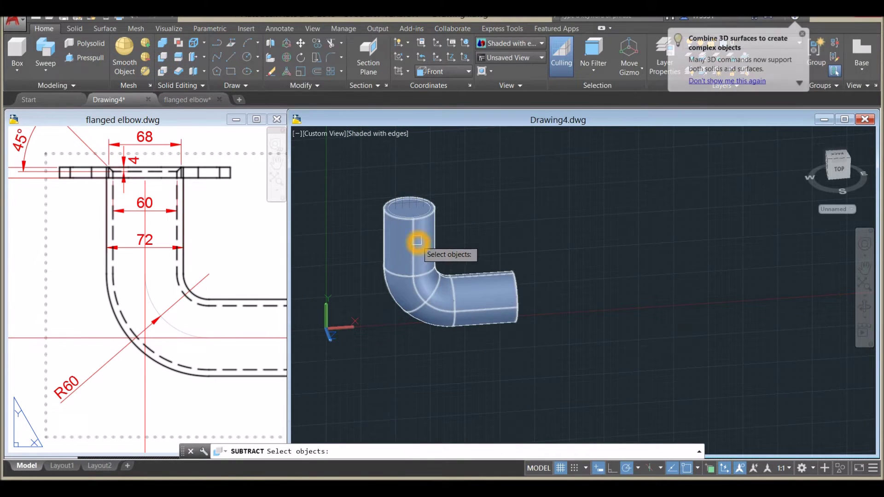
click(435, 224)
key(Return)
scroll(410, 205, up, 6)
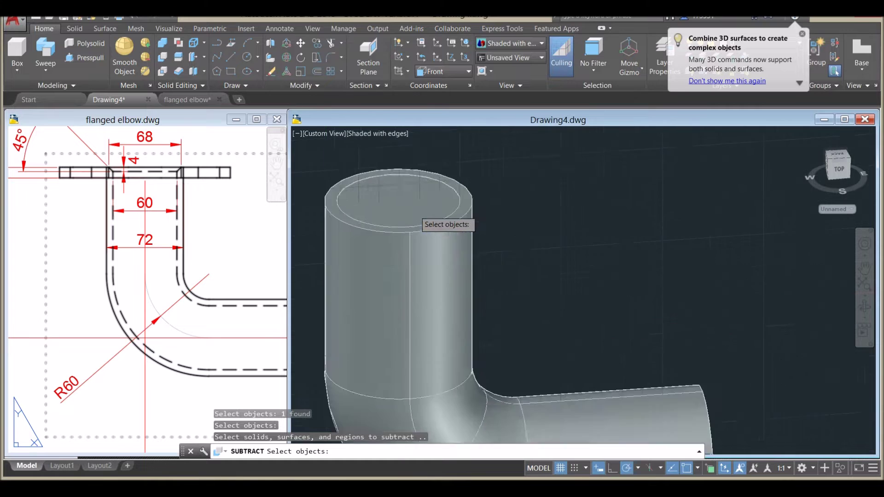
click(410, 203)
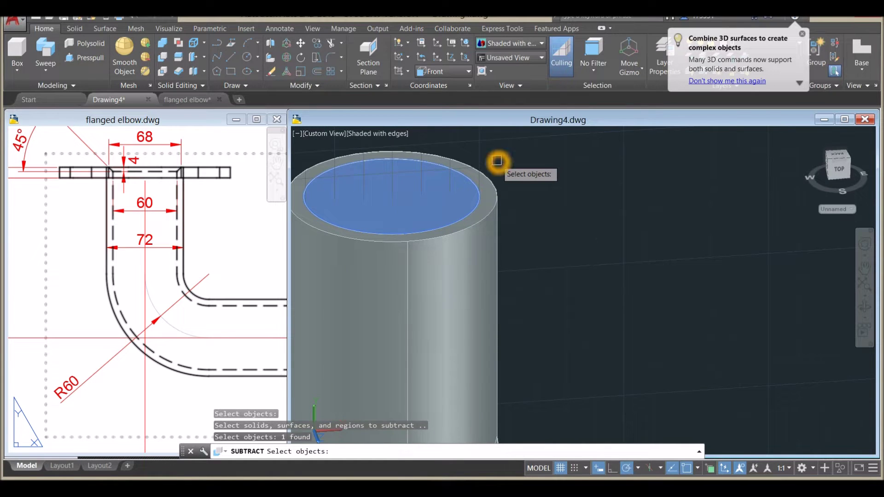
key(Return)
scroll(497, 161, down, 6)
shift+middle_drag(497, 161, 543, 404)
click(561, 468)
Examine the finished part's 3D view and the flange's top-view dimensions on the reference drawing's ISO A3 Title Block layout
click(207, 258)
click(155, 465)
scroll(124, 253, up, 3)
scroll(277, 221, up, 3)
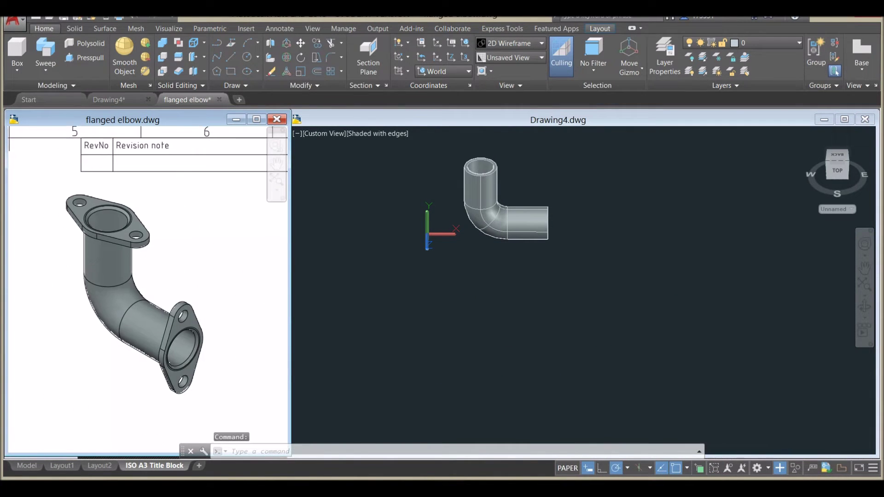
scroll(183, 249, down, 5)
scroll(230, 221, up, 4)
scroll(215, 218, up, 4)
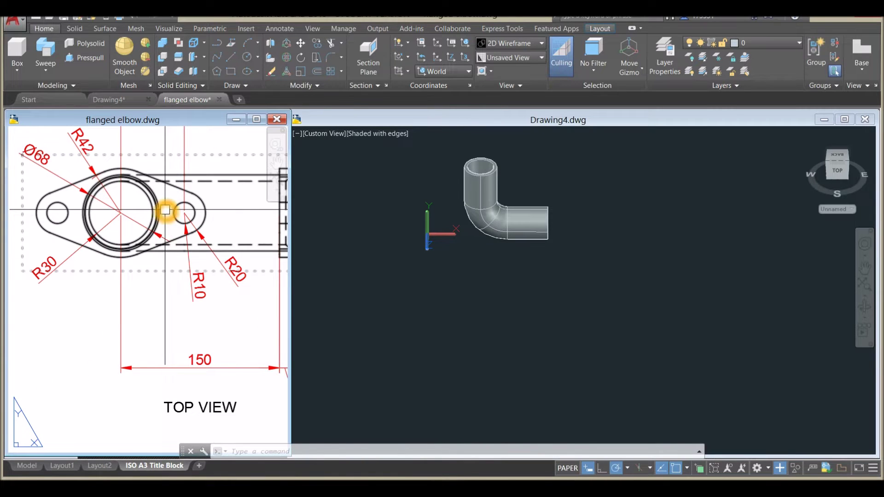
middle_drag(210, 325, 191, 260)
scroll(190, 275, down, 2)
Return to Drawing4 and set the model's view to Top
click(401, 270)
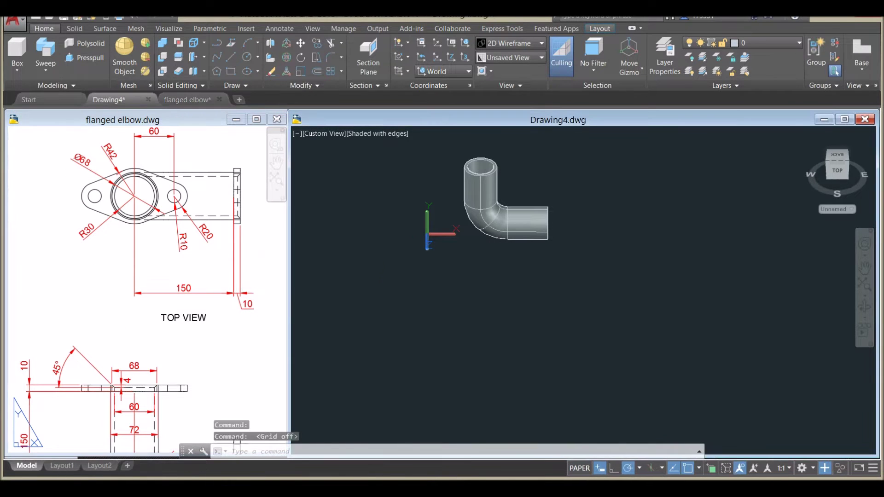
click(325, 135)
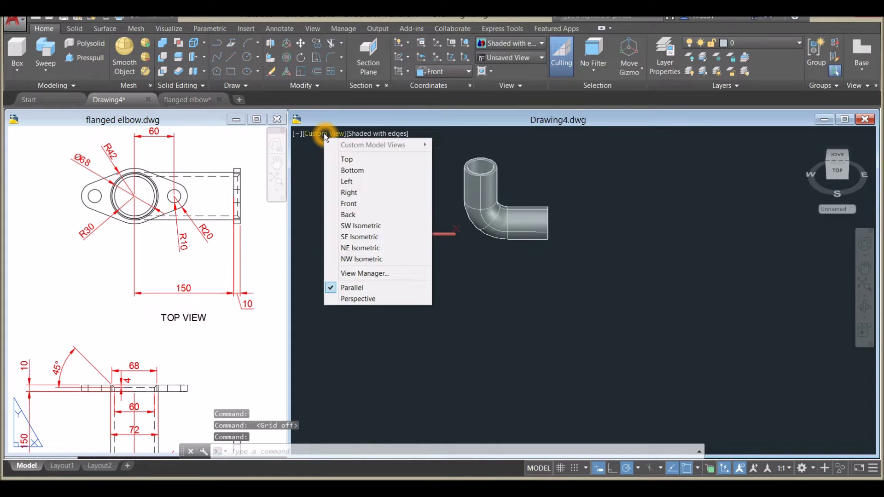
click(349, 160)
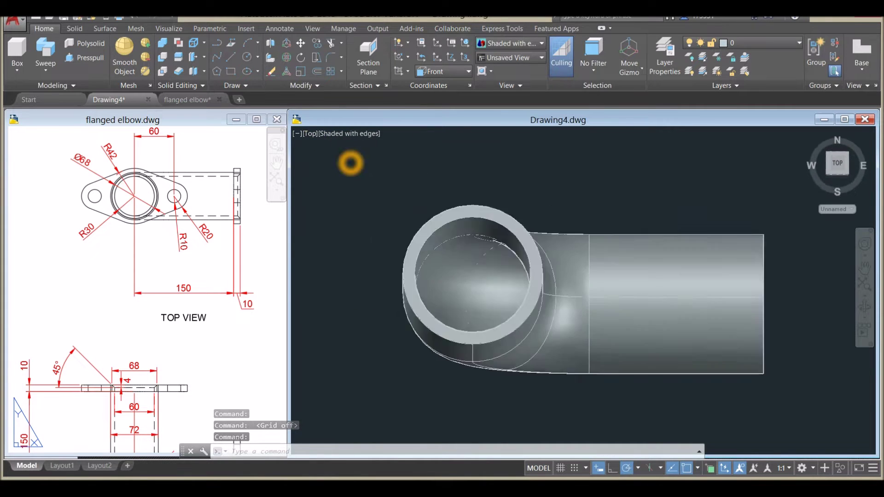
middle_drag(479, 191, 356, 212)
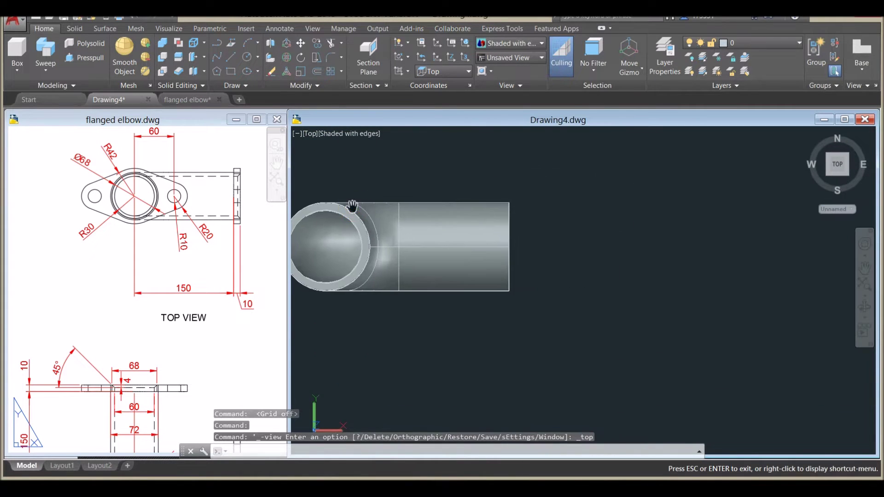
click(111, 203)
click(483, 181)
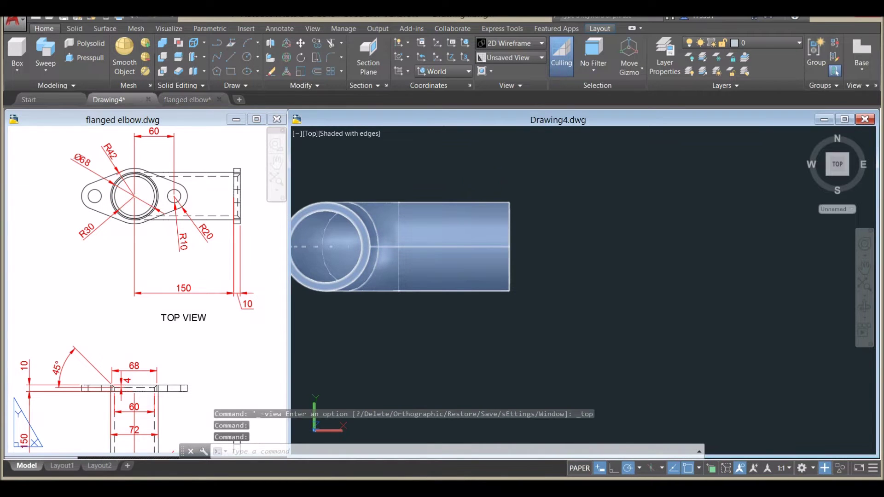
middle_drag(484, 182, 409, 203)
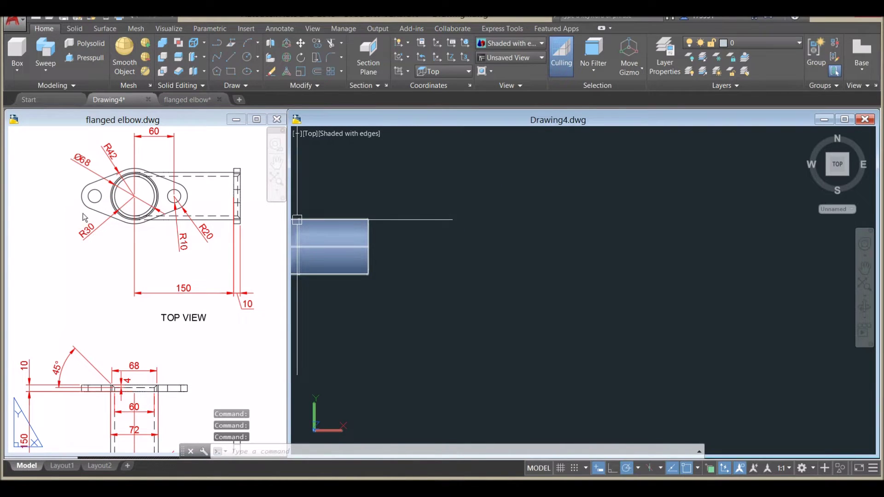
Check the flange in the reference top view and draw a circle of radius 42 in the empty space beyond the pipe's horizontal end
click(136, 184)
scroll(136, 184, up, 2)
middle_drag(137, 184, 100, 187)
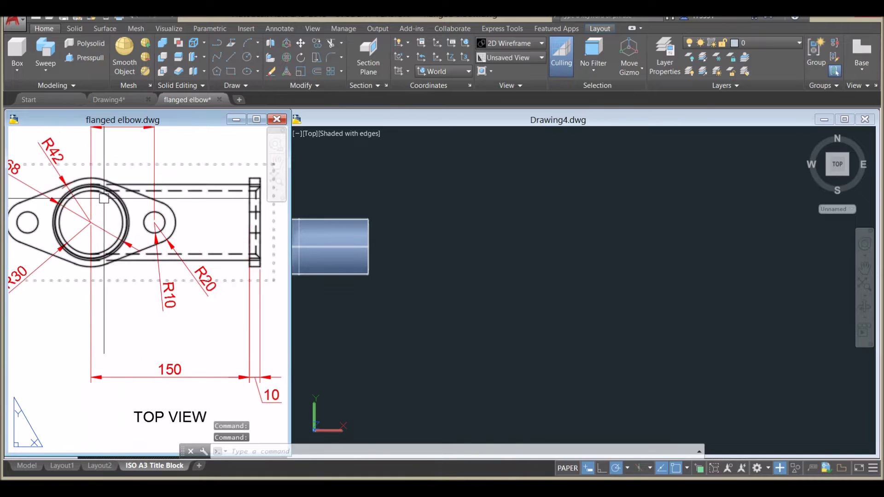
scroll(103, 221, down, 3)
click(382, 192)
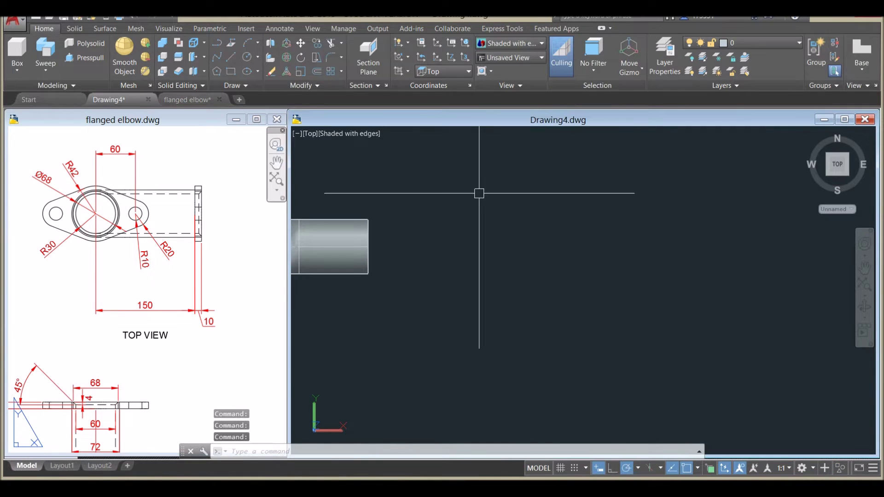
text(c)
key(Return)
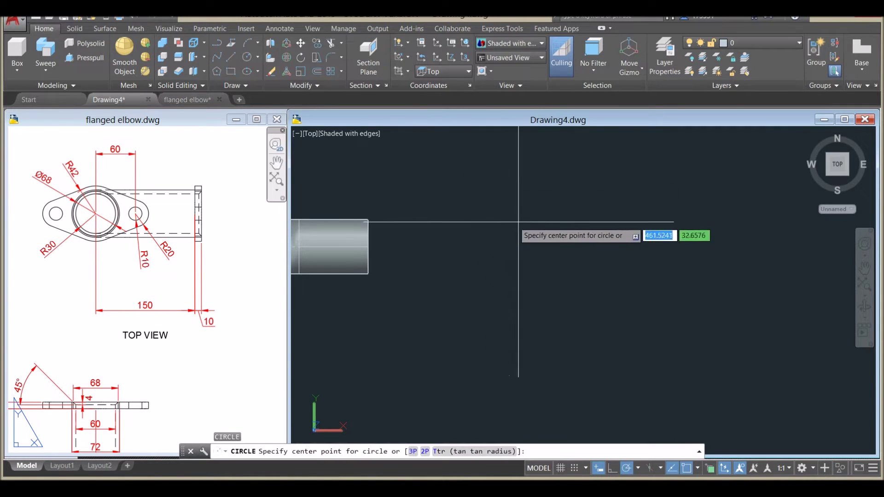
click(541, 237)
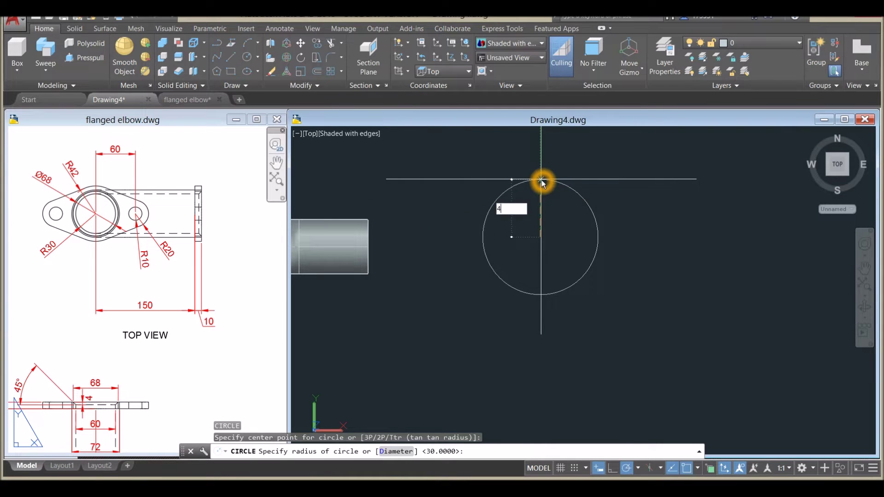
key(Return)
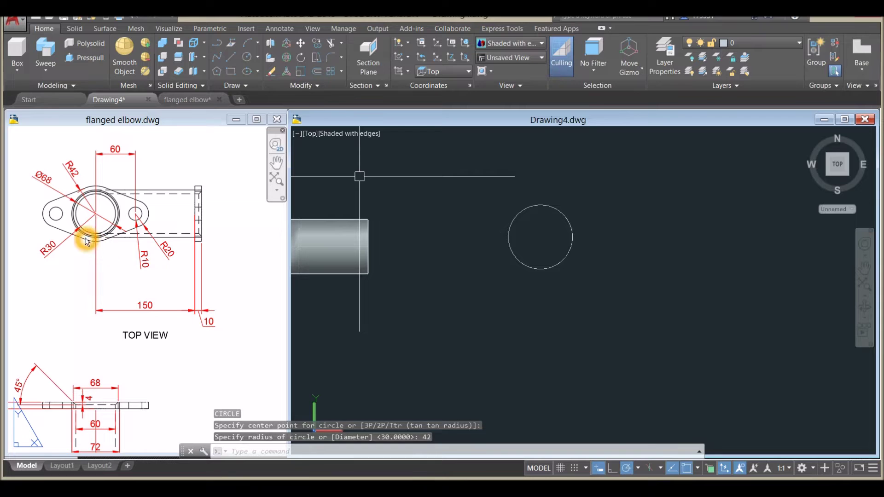
Draw a concentric circle of radius 30 inside the flange circle for the pipe bore
right_click(586, 172)
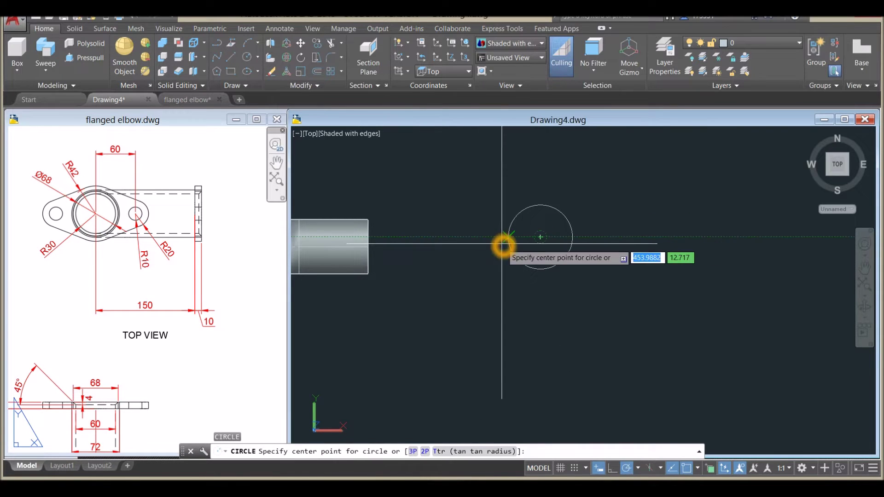
click(541, 237)
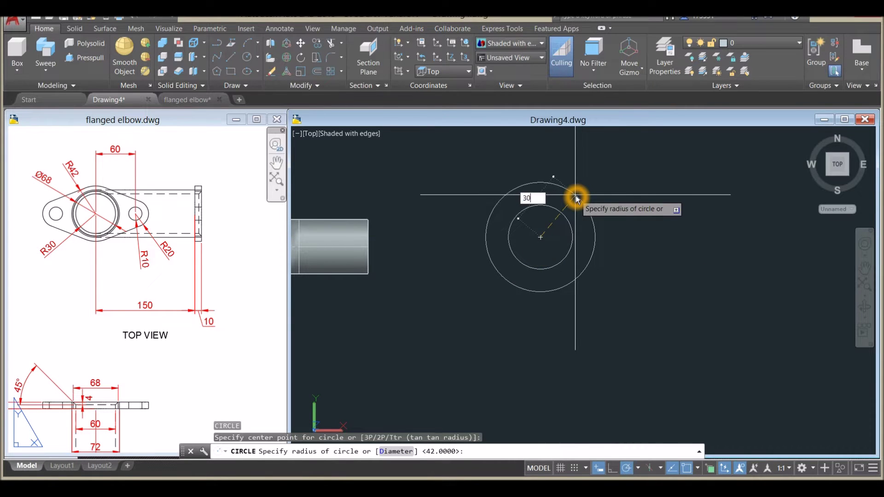
text(30)
key(Return)
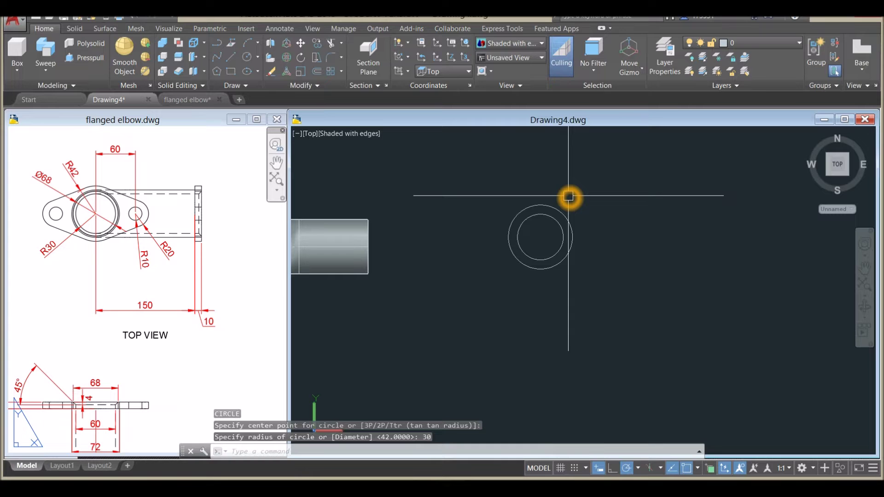
Draw a third circle of diameter 68 on the same centre, between the two existing flange circles
text(c)
key(Return)
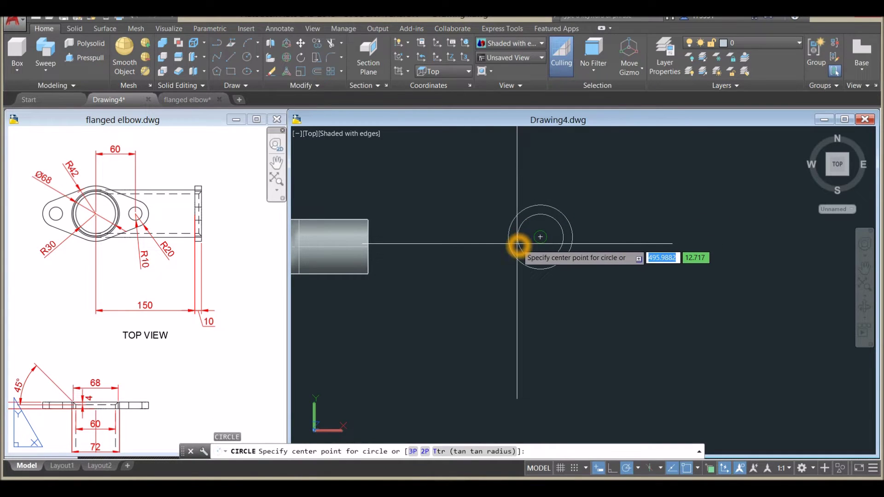
click(541, 238)
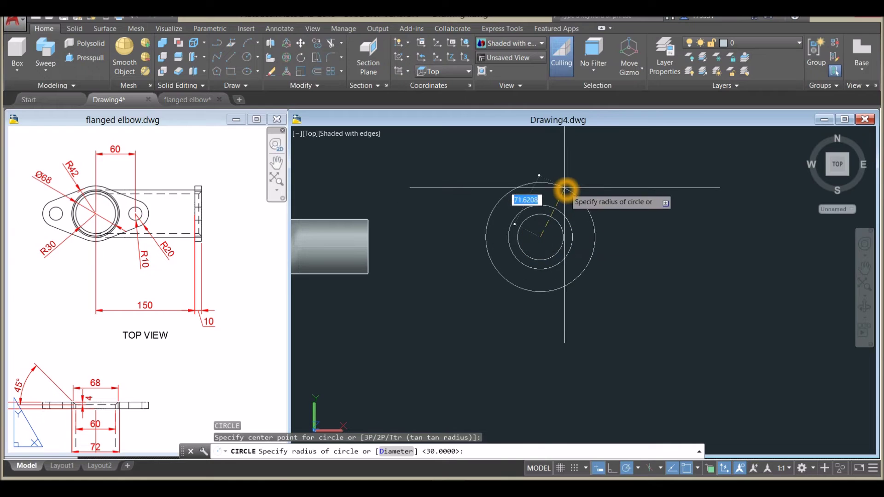
text(d)
key(Return)
text(68)
key(Return)
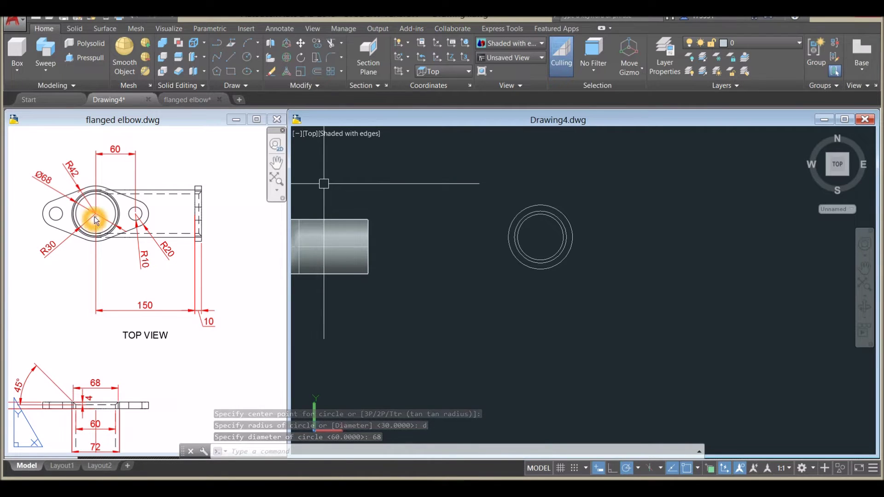
Draw a horizontal line 60 long from the circles' common centre in the positive X direction to locate the bolt hole
click(615, 184)
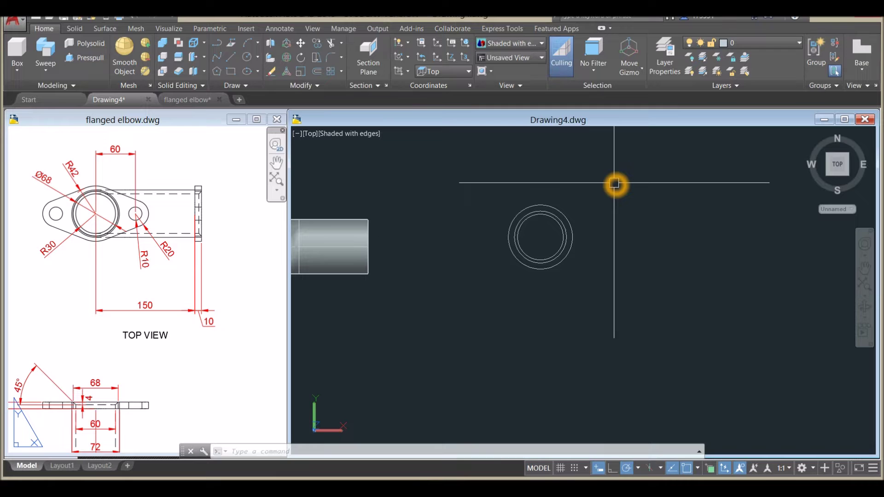
text(l)
key(Return)
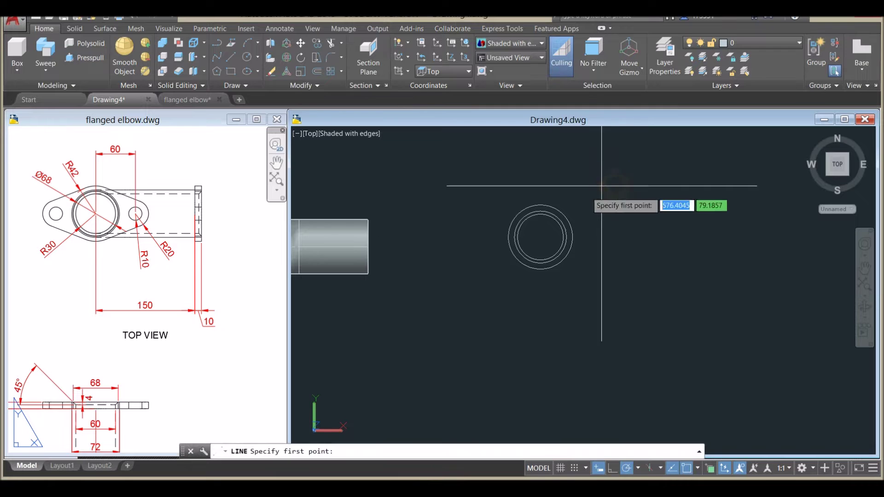
click(541, 238)
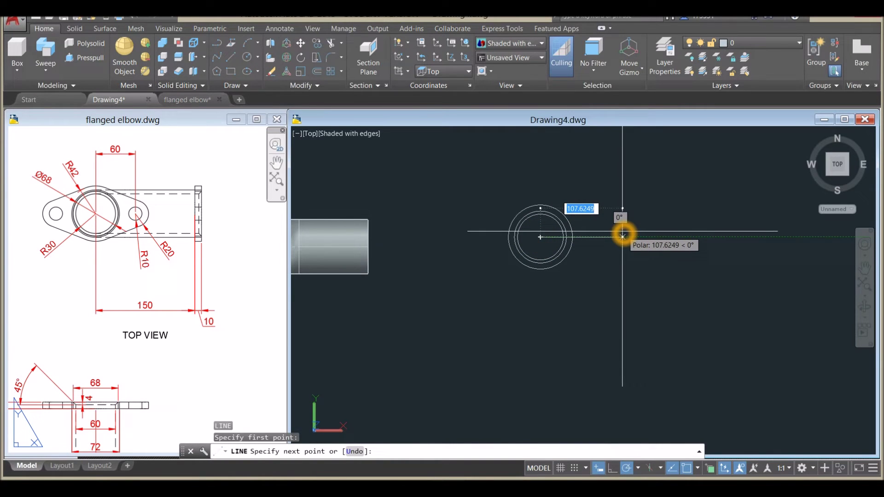
text(60)
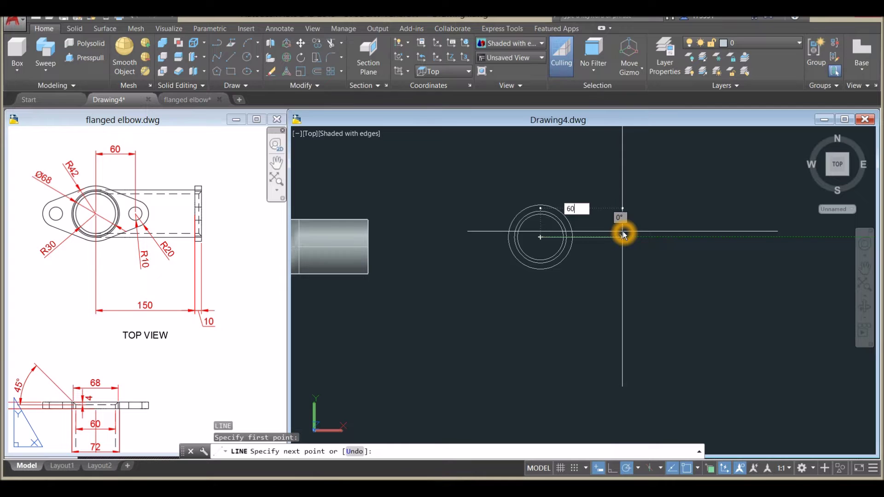
key(Return)
right_click(634, 191)
click(653, 201)
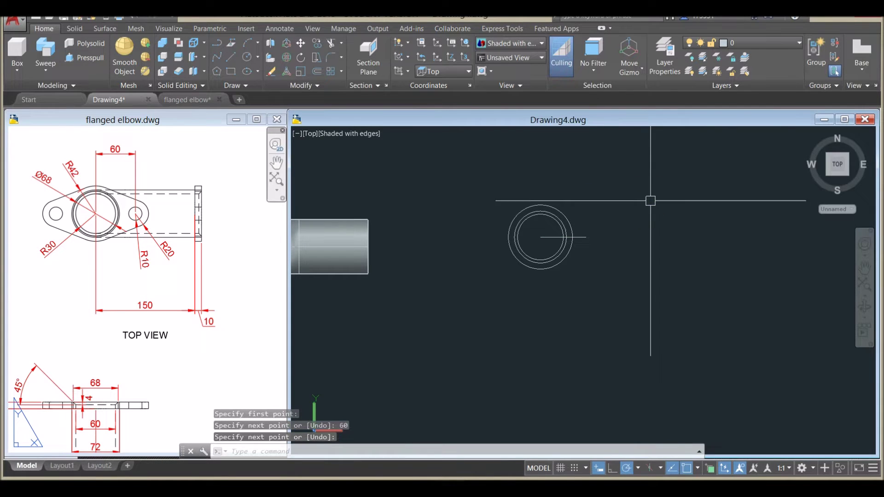
click(608, 470)
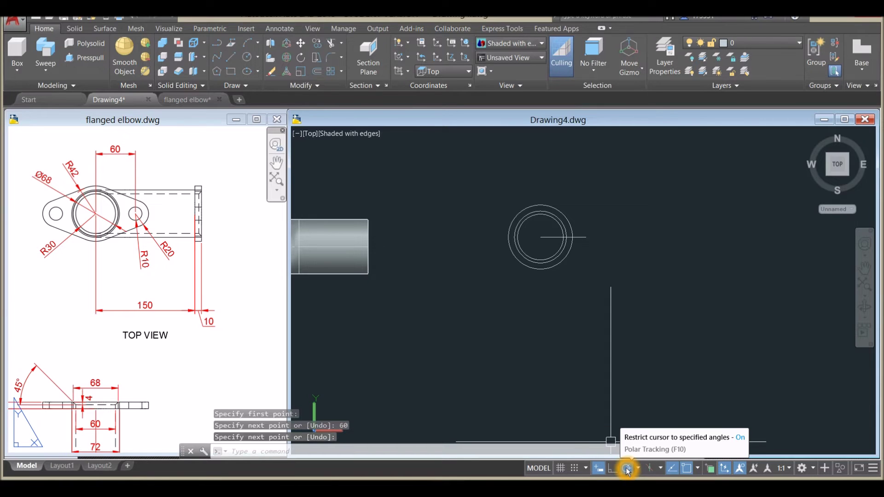
click(670, 470)
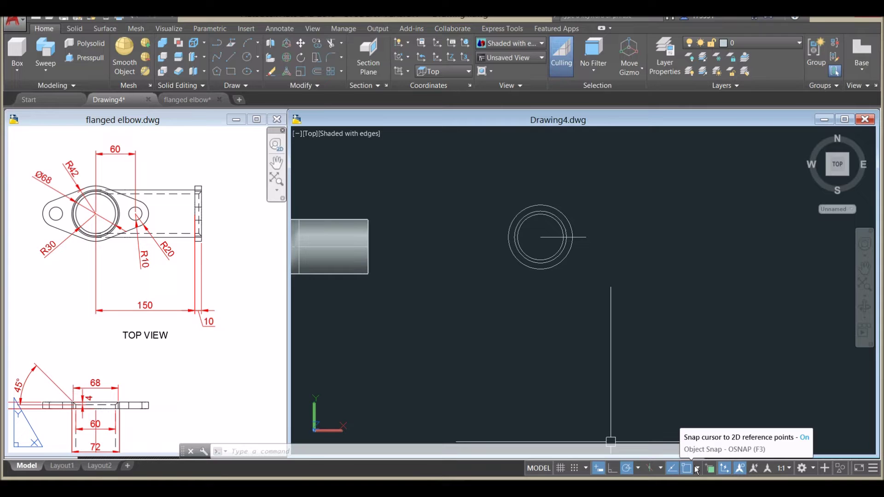
click(711, 470)
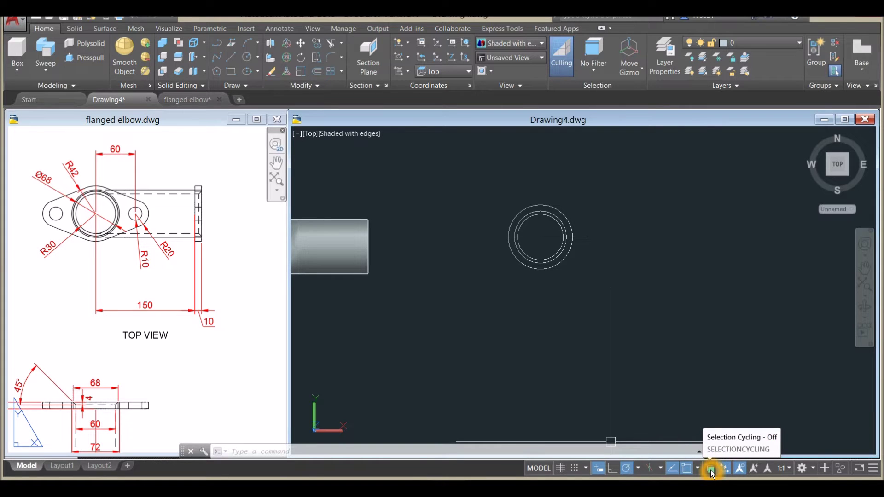
Turn on selection cycling
click(727, 471)
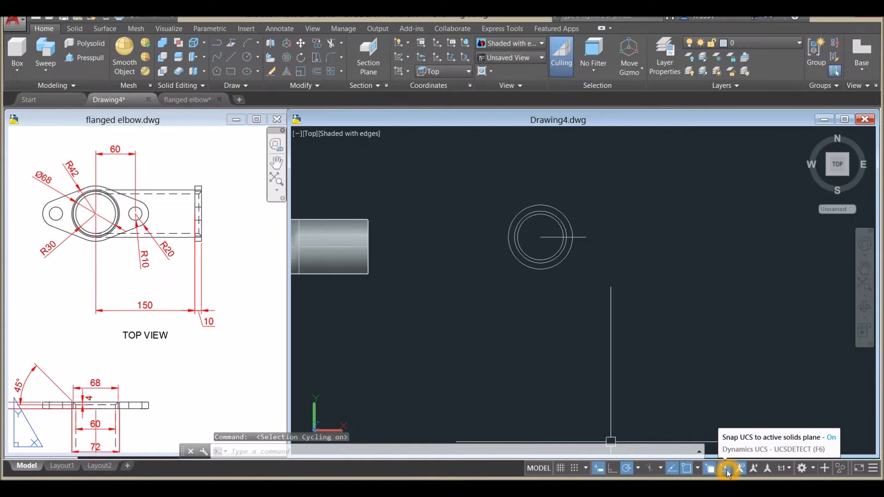
click(618, 274)
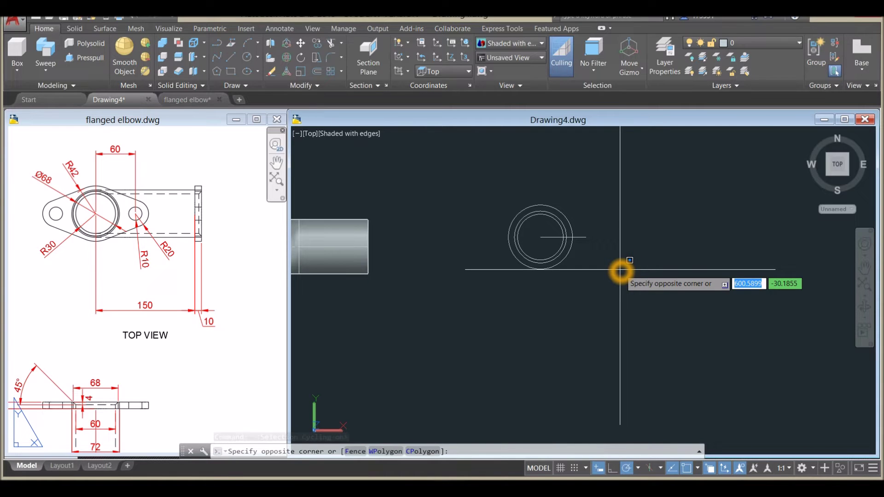
text(c)
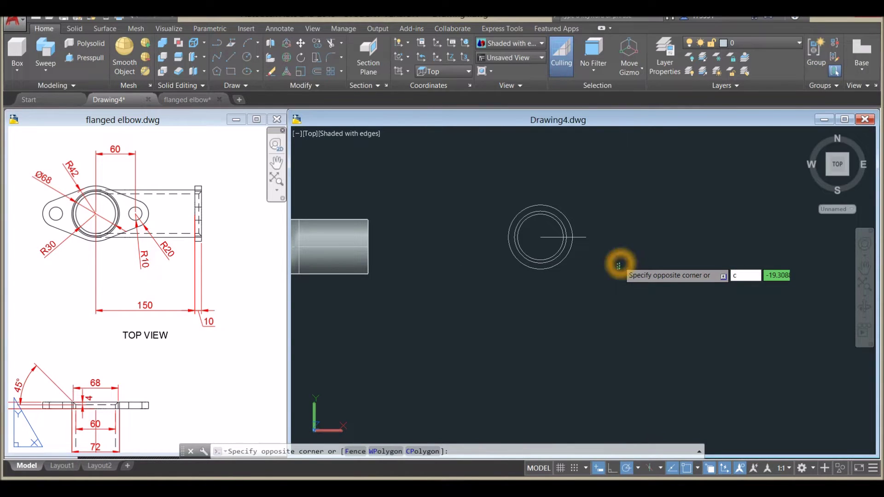
key(Return)
key(Escape)
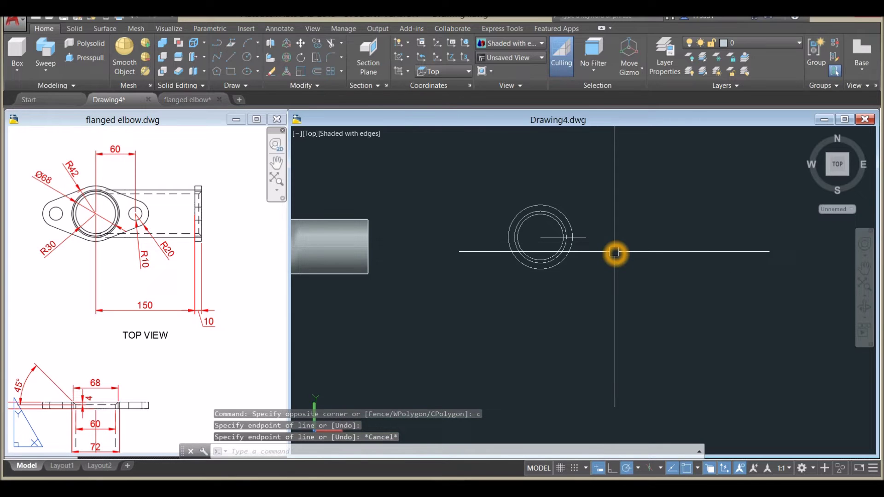
Draw a circle of radius 20 centred on the free end of the 60-long horizontal line
text(c)
key(Return)
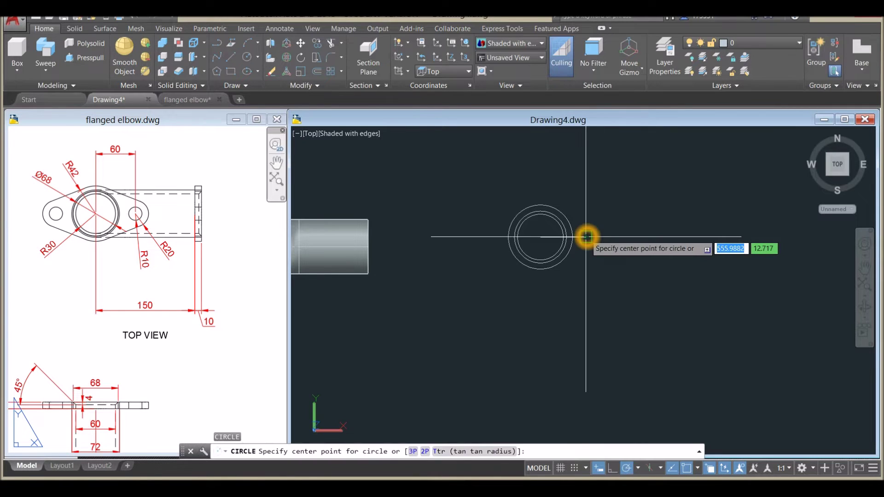
click(587, 237)
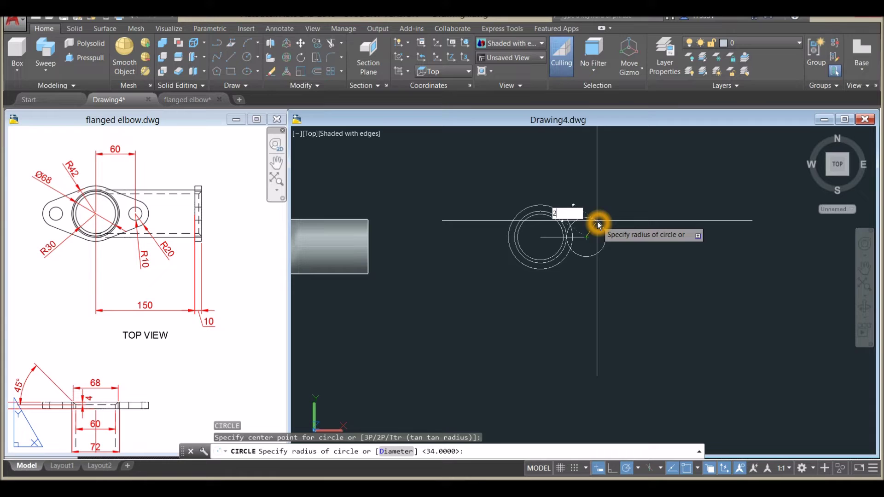
key(Return)
Draw a concentric circle of radius 10 inside the radius 20 circle for the bolt hole
scroll(626, 224, up, 3)
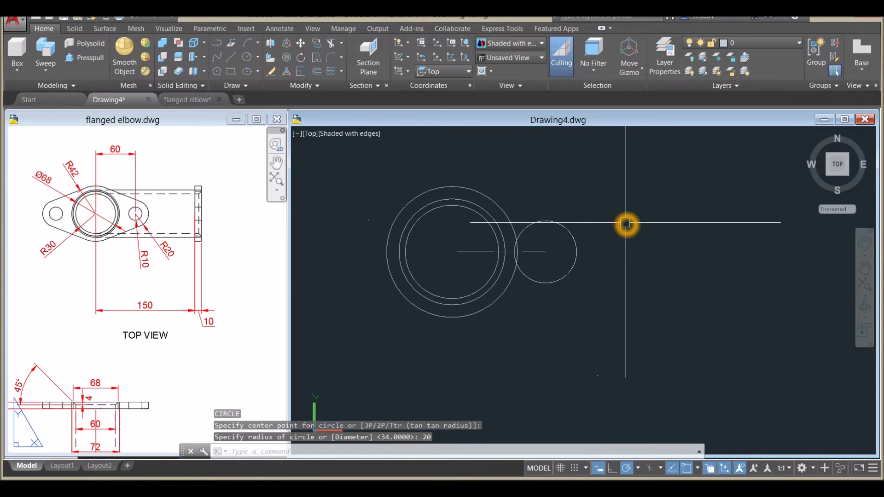
key(Return)
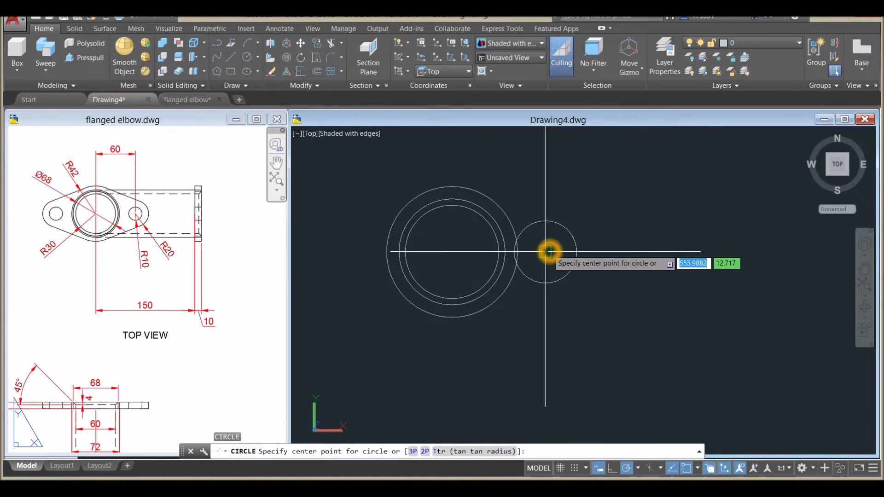
click(547, 251)
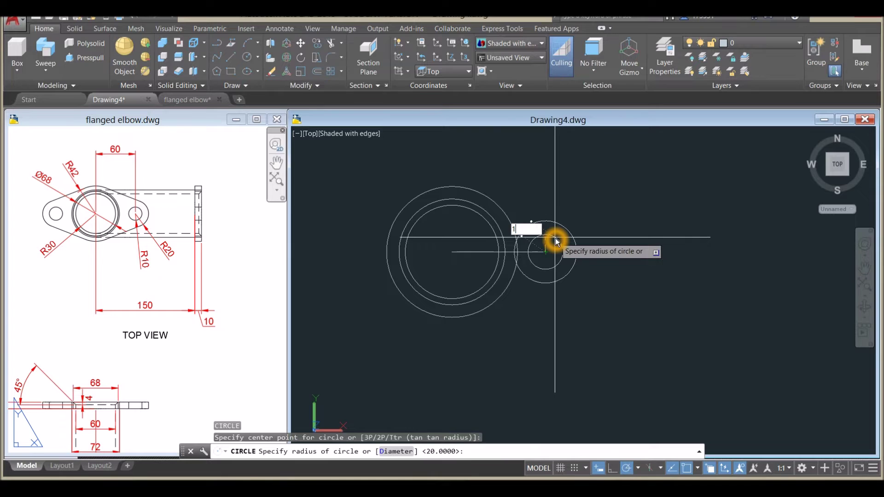
key(Return)
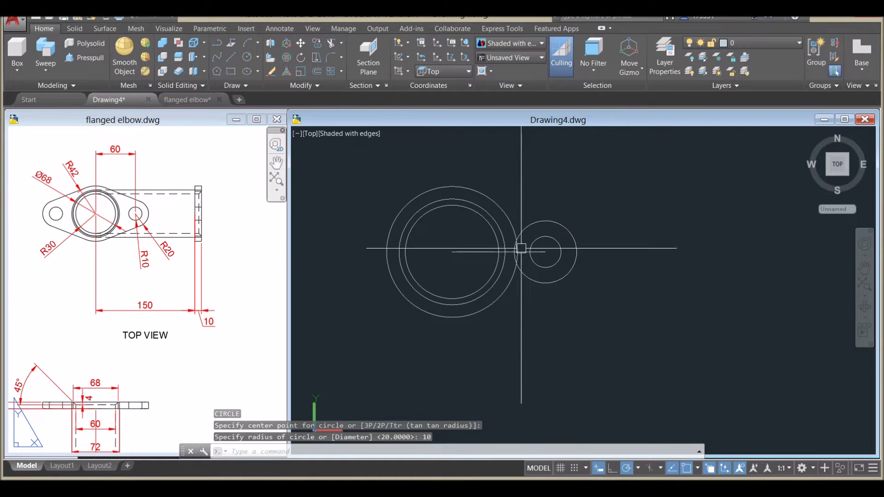
Check the R20 ear in the reference top view and draw a line tangent to the upper sides of the radius 20 and radius 42 circles
click(178, 275)
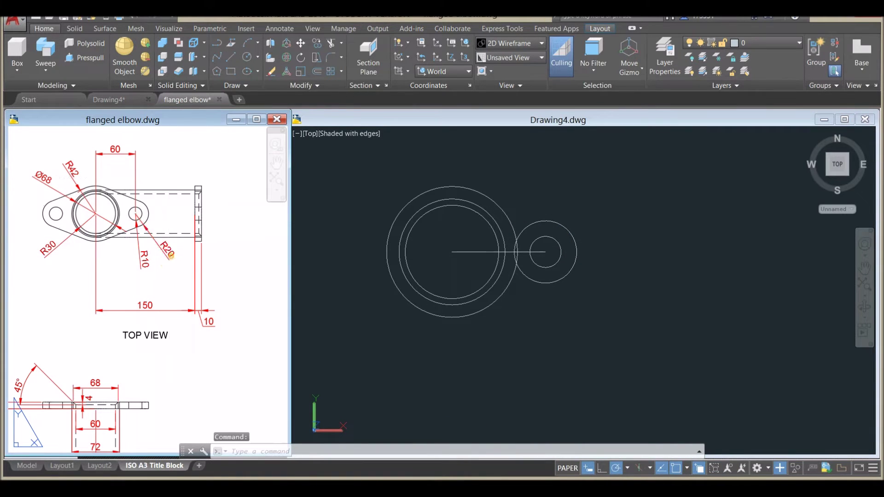
click(169, 254)
key(Escape)
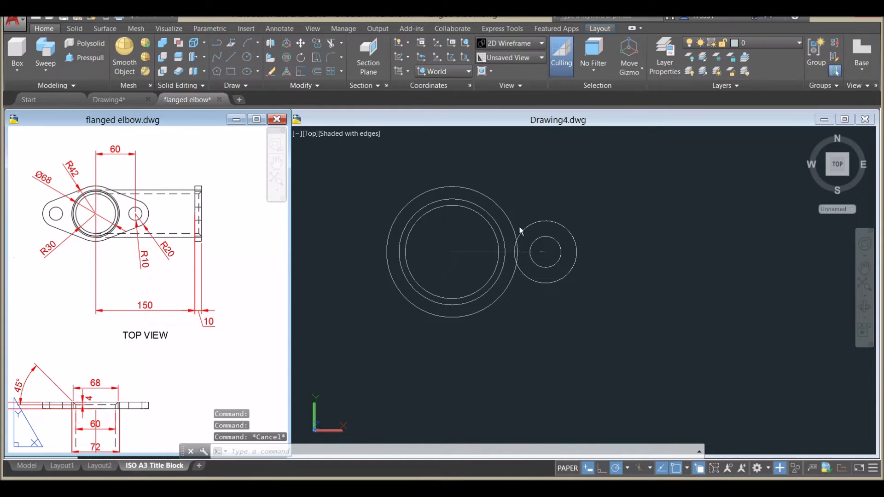
click(540, 201)
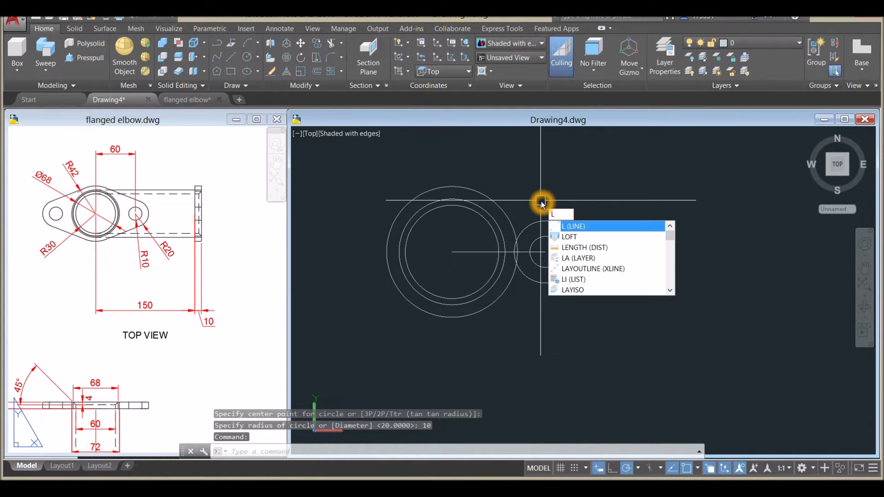
key(Return)
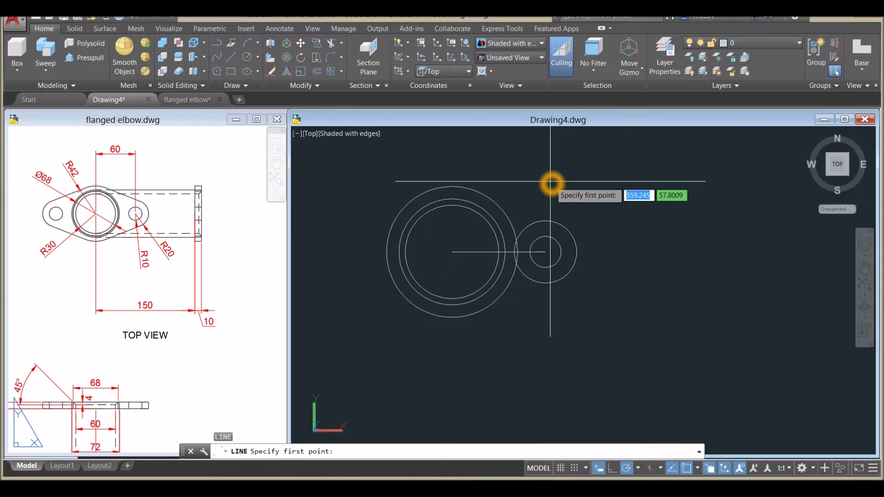
shift+right_click(553, 185)
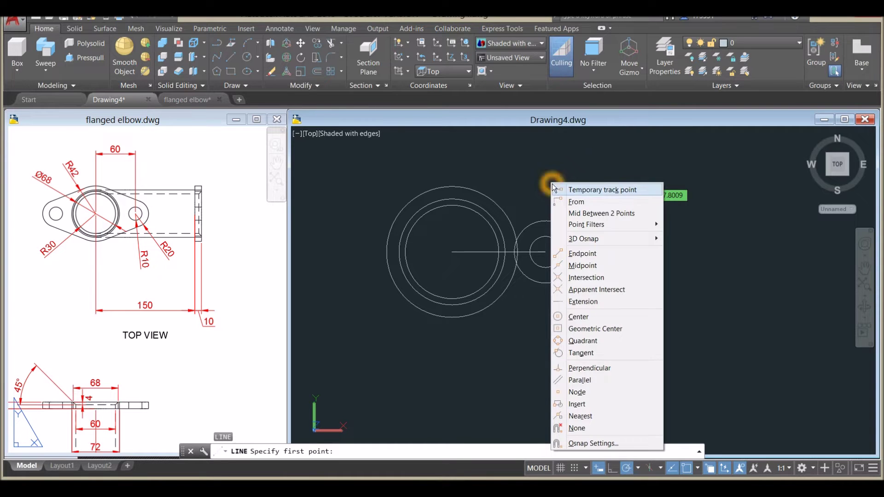
click(586, 353)
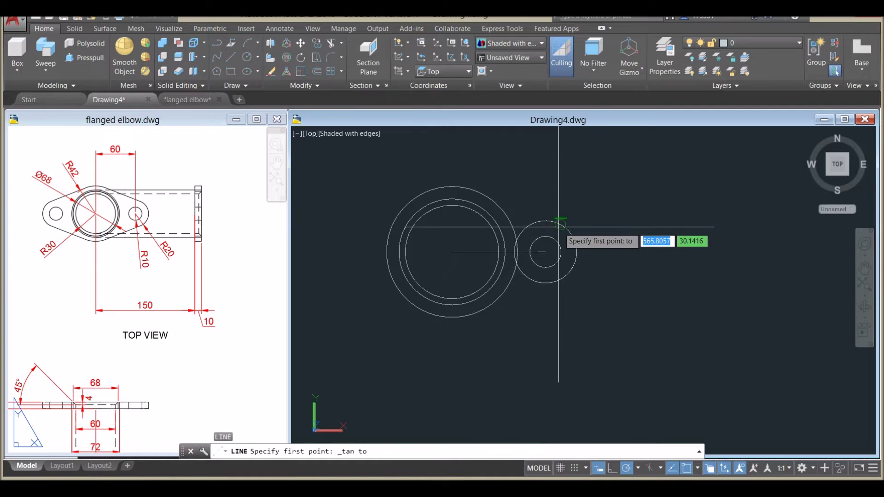
scroll(556, 229, up, 2)
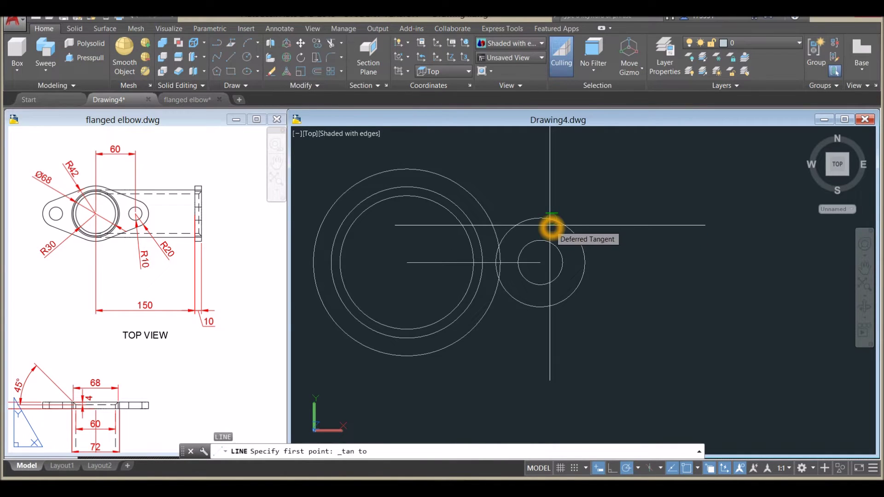
click(551, 226)
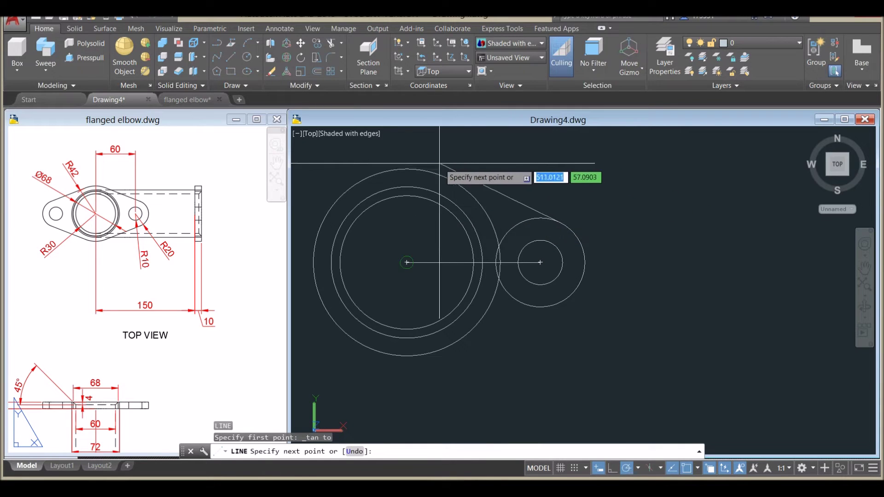
key(F8)
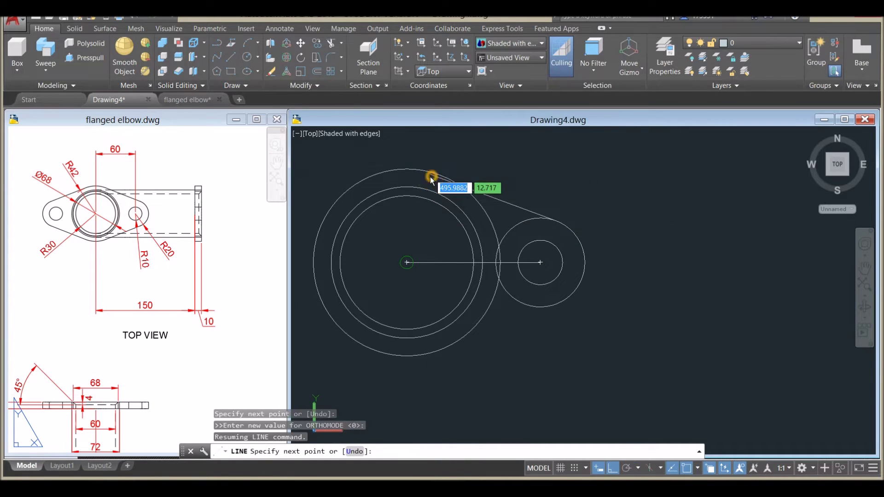
shift+right_click(431, 179)
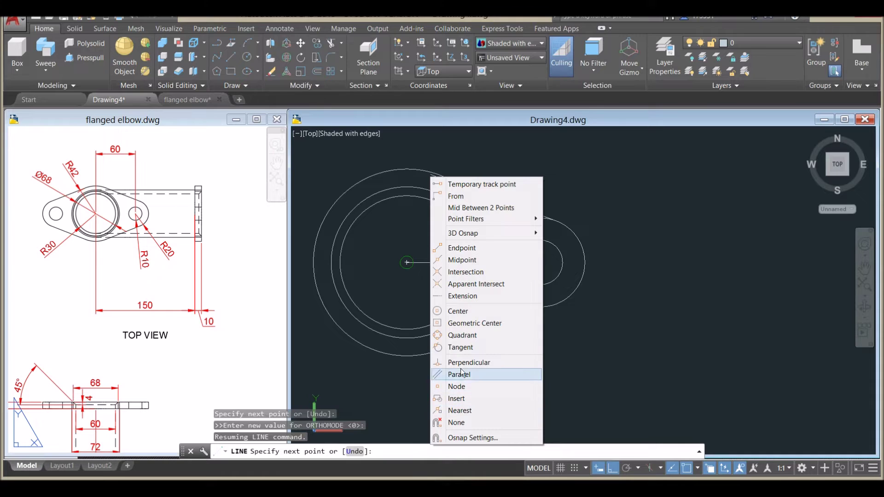
click(465, 348)
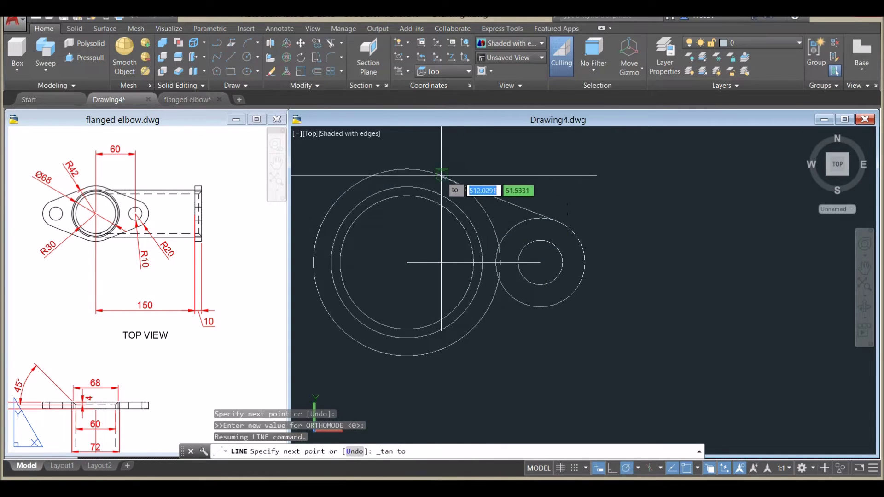
click(440, 176)
right_click(449, 168)
click(500, 173)
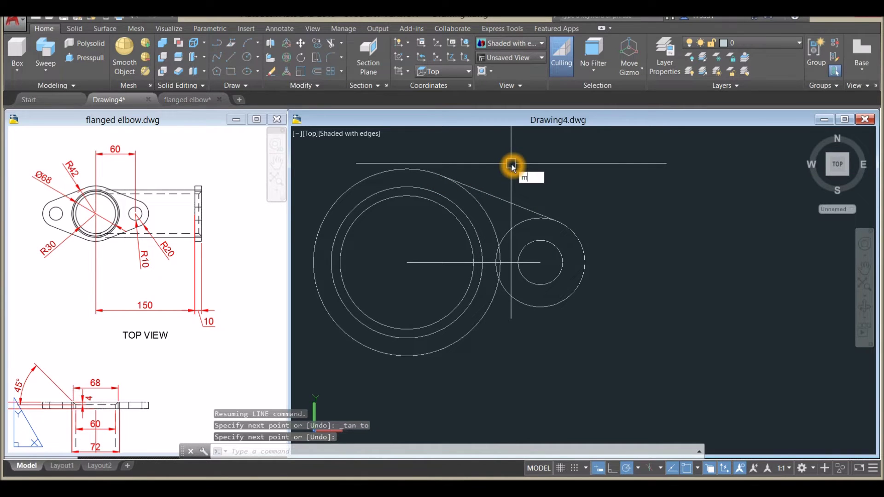
Mirror the tangent line about the horizontal centreline through the flange centre, keeping the original line
key(Return)
click(493, 197)
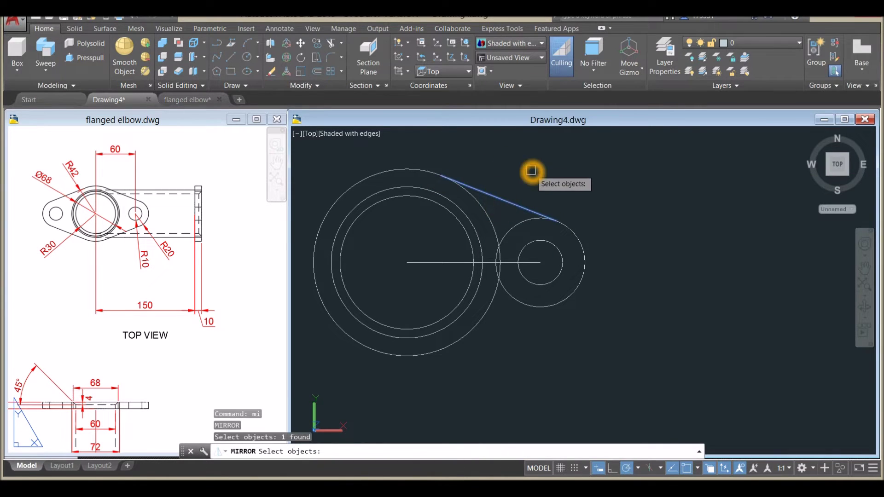
key(Return)
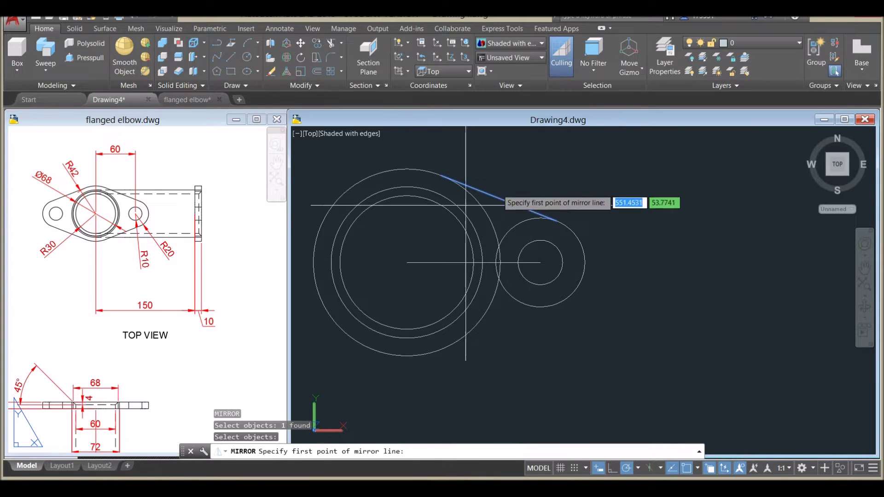
click(407, 262)
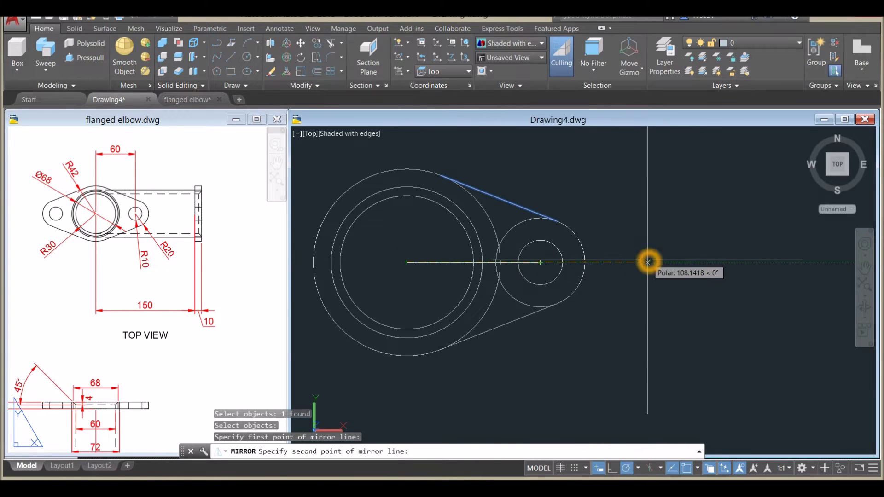
click(759, 256)
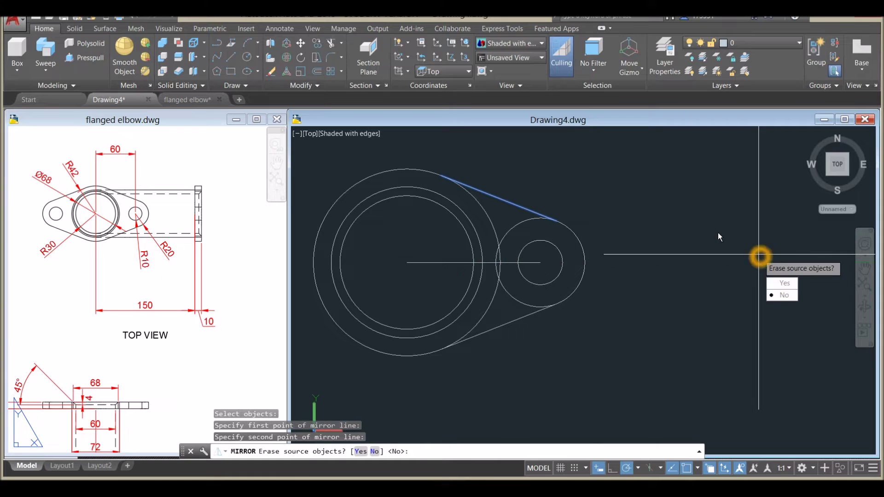
click(783, 295)
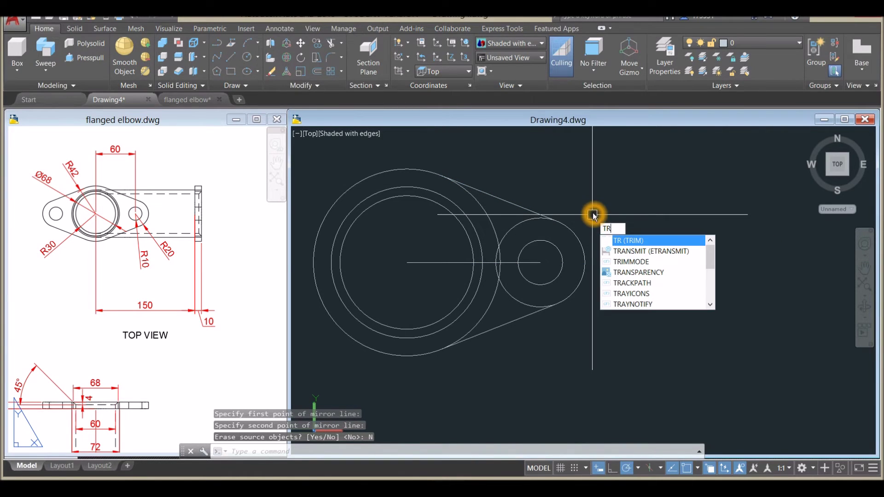
Trim the inner portions of the radius 20 and radius 42 circles between the two tangent lines, above and below their overlap
key(Return)
key(Return)
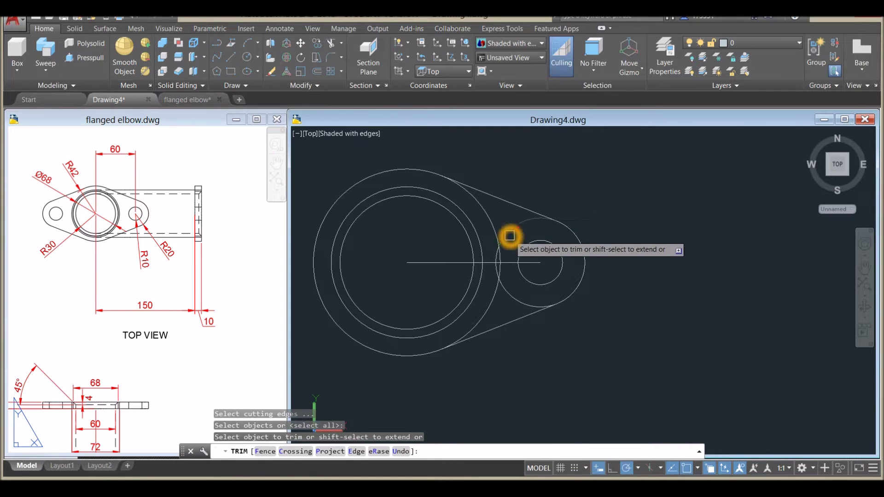
click(515, 242)
click(491, 225)
scroll(497, 297, up, 5)
click(530, 254)
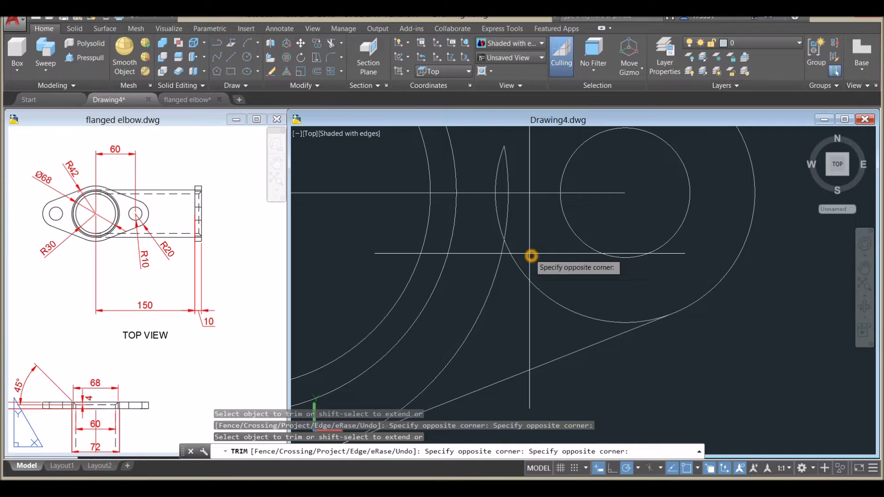
click(481, 261)
right_click(524, 252)
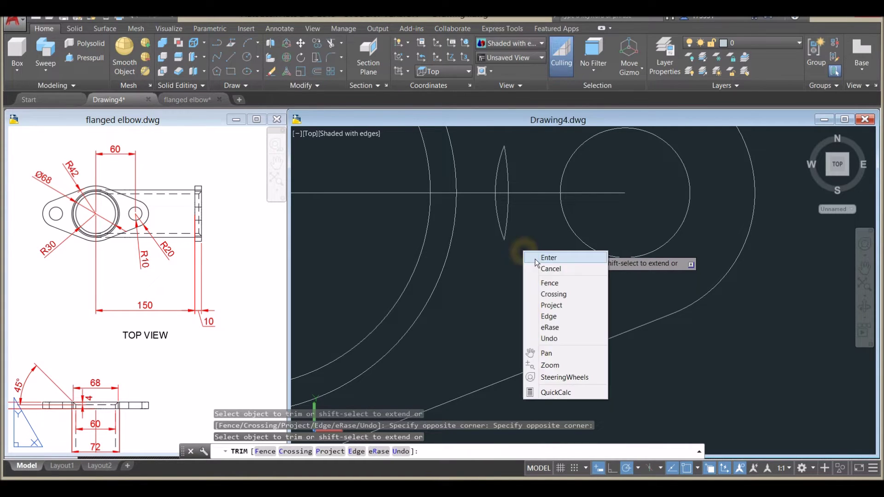
click(537, 257)
Erase the two leftover arcs where the circles overlapped and the horizontal construction line
click(519, 257)
click(496, 143)
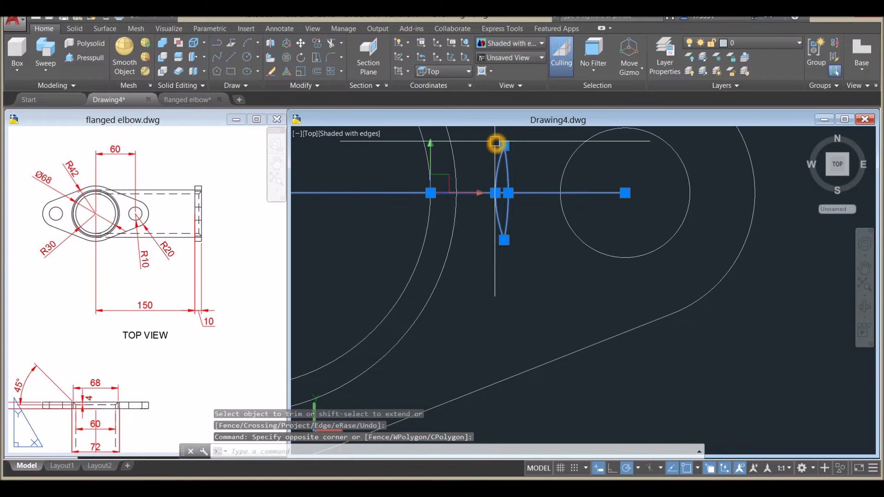
key(Delete)
Mirror the ear's tangent lines, end arc and bolt hole about the vertical centreline through the flange centre, keeping the originals
scroll(509, 197, down, 4)
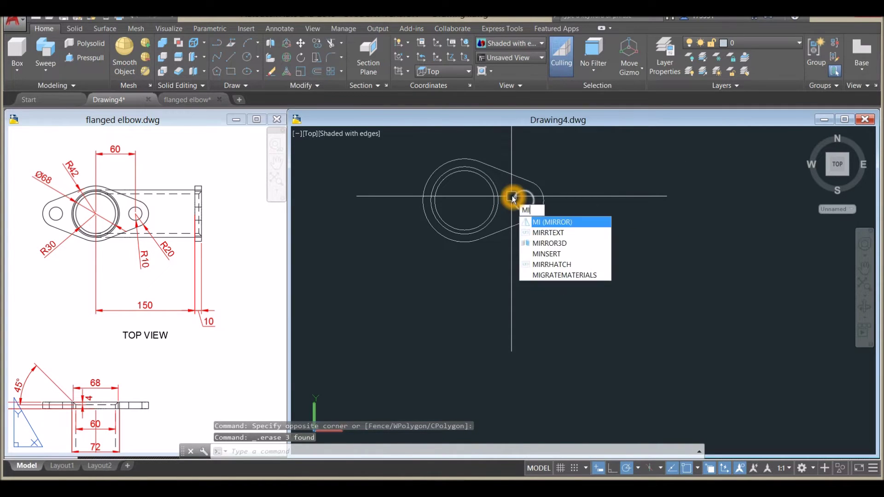
key(Return)
scroll(503, 180, up, 2)
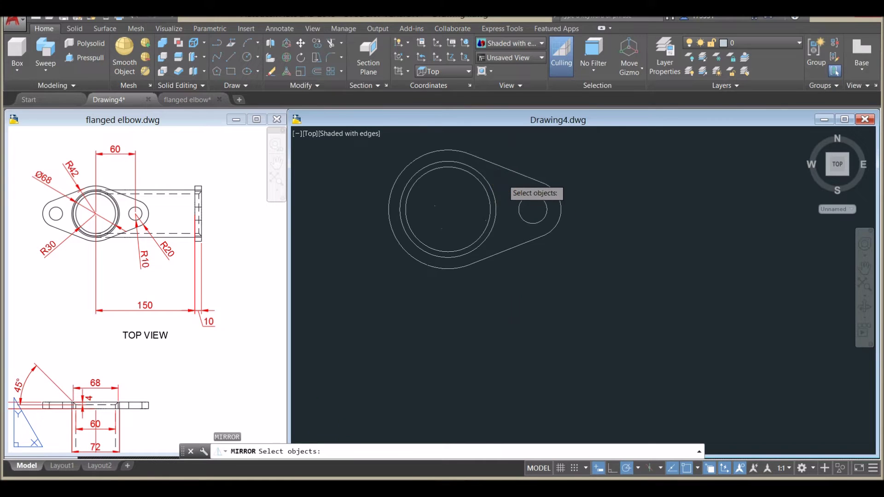
click(505, 171)
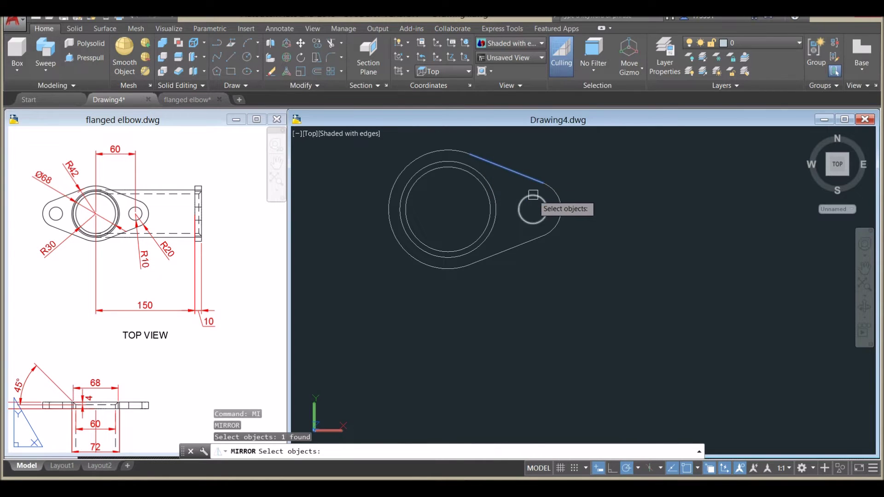
click(534, 196)
click(558, 189)
click(515, 248)
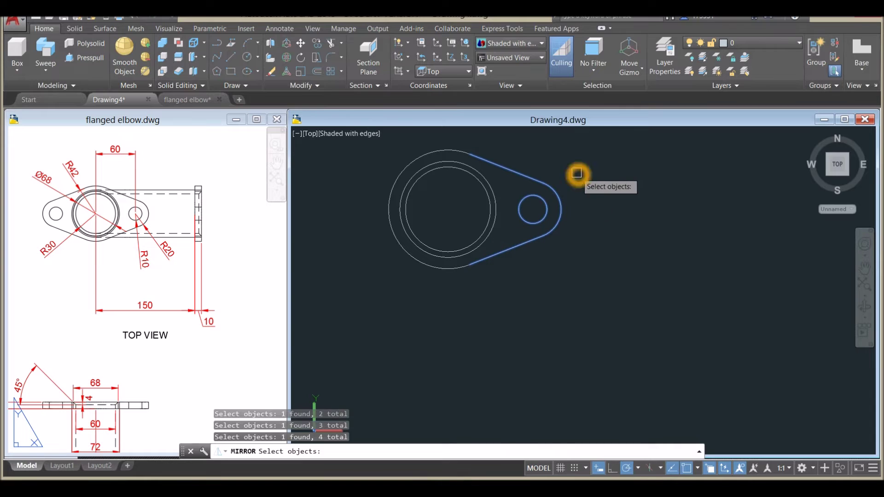
key(Return)
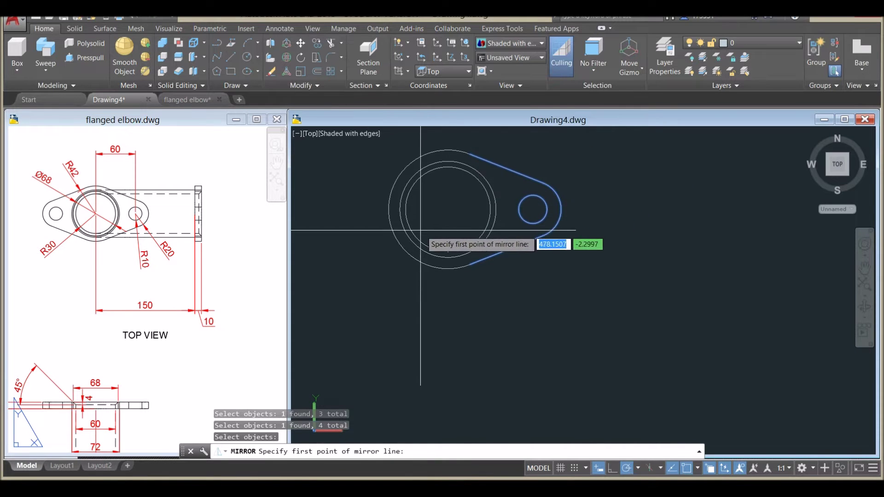
click(448, 210)
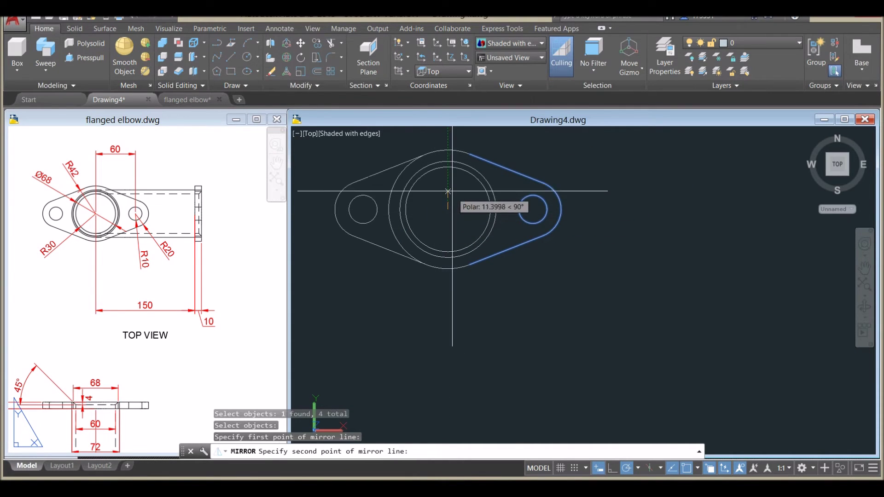
click(452, 149)
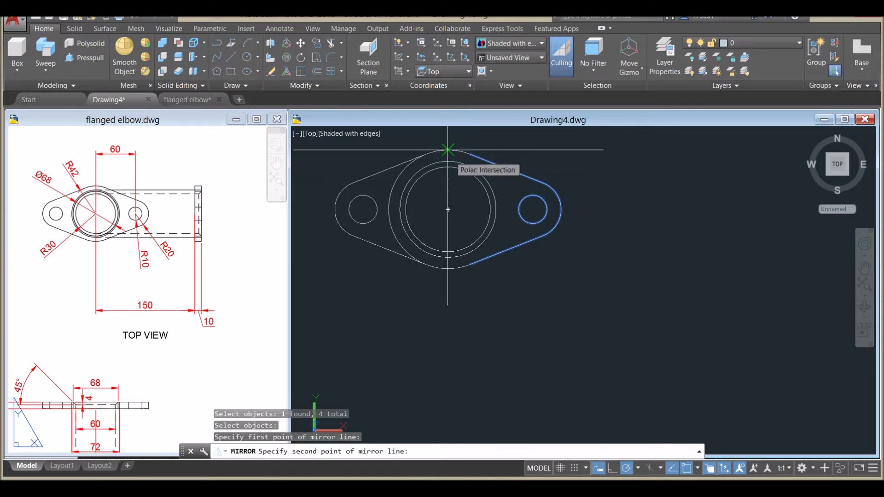
middle_drag(449, 138, 446, 208)
click(445, 150)
click(475, 188)
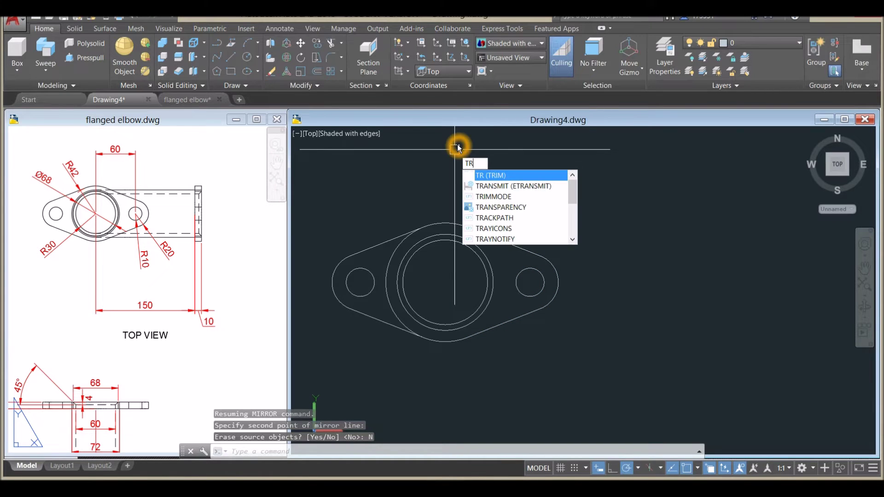
Trim away the portion of the radius 42 circle lying inside the outline between the mirrored tangent lines
key(Return)
key(Return)
scroll(423, 216, up, 5)
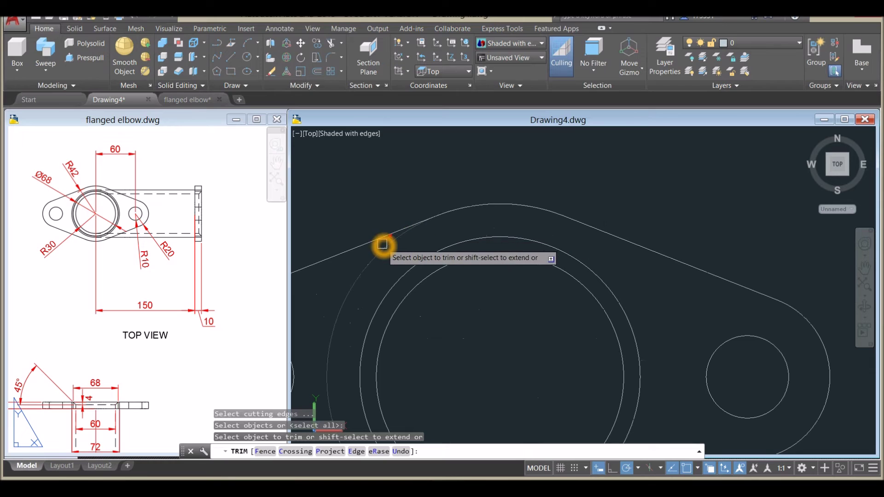
right_click(434, 167)
click(460, 172)
scroll(461, 172, down, 5)
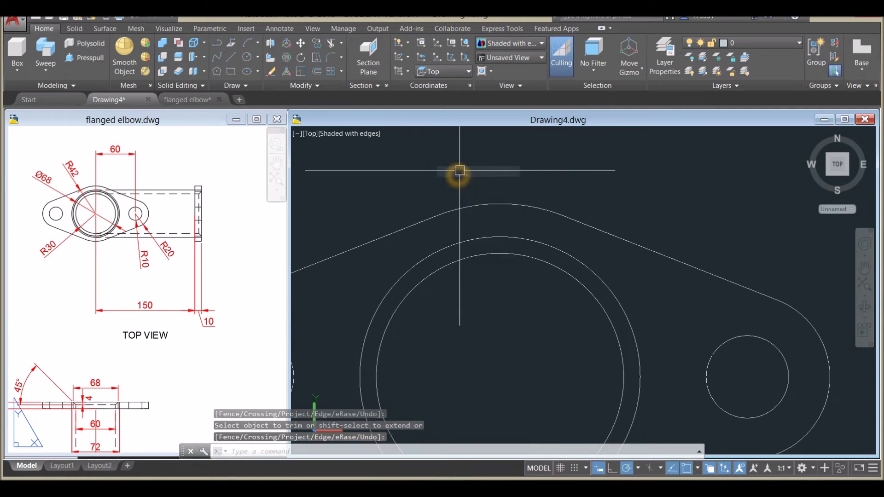
scroll(462, 181, up, 5)
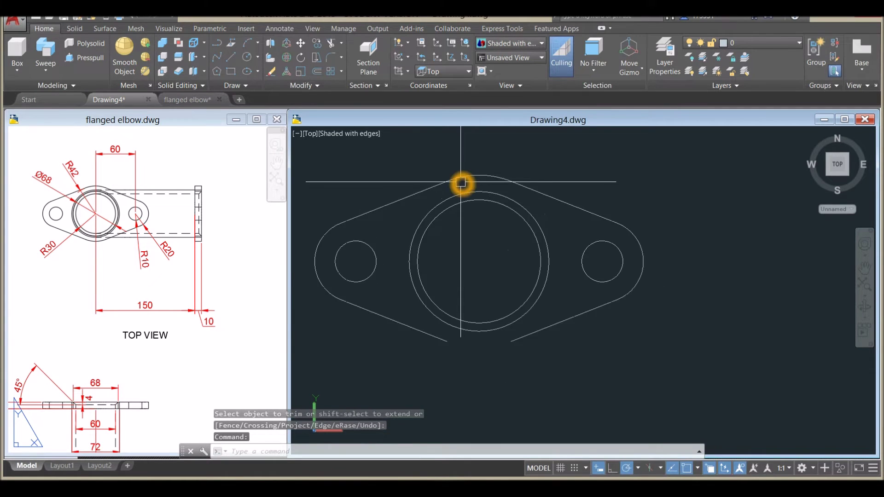
scroll(493, 322, down, 3)
middle_drag(497, 292, 490, 303)
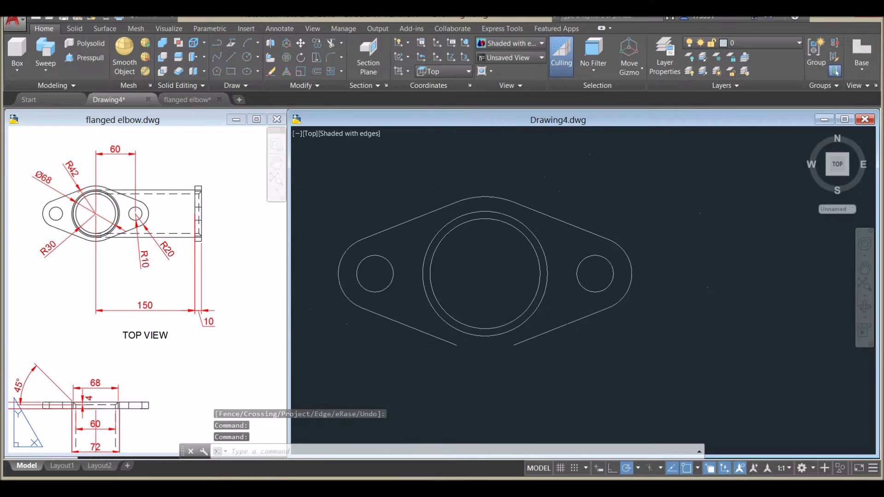
Mirror the upper radius 42 arc about the horizontal centreline through the hole centres, keeping the original arc
click(566, 192)
text(mi)
right_click(571, 191)
click(478, 197)
right_click(539, 174)
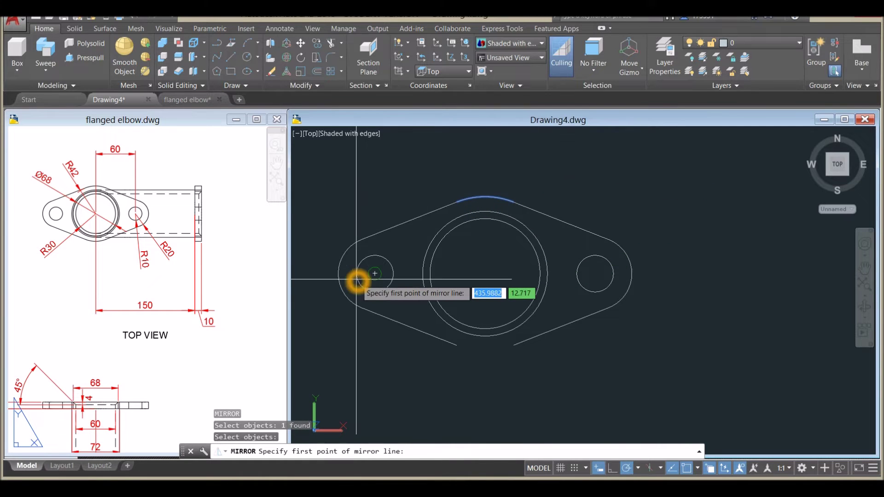
click(375, 274)
click(480, 273)
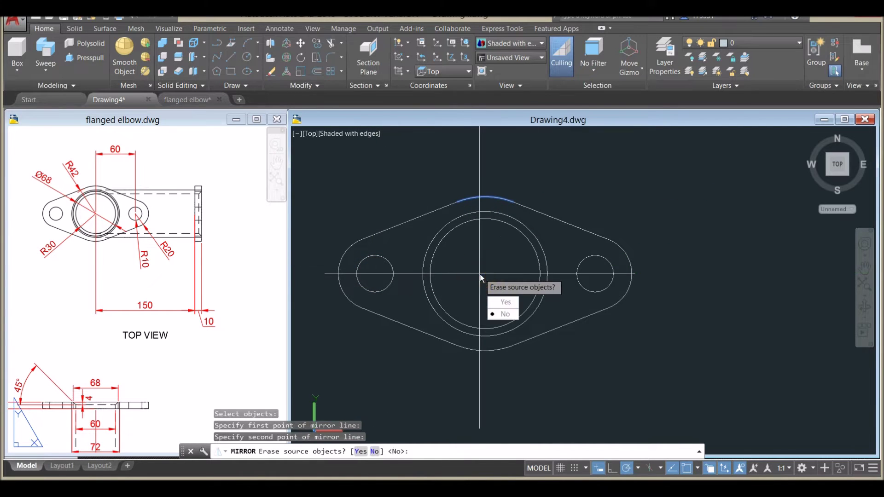
click(505, 315)
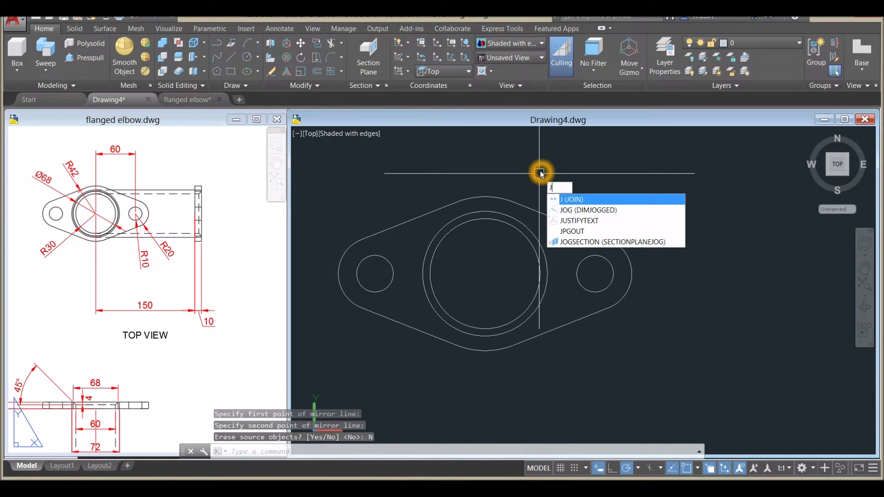
Join the flange's outer arcs and tangent lines into a single closed polyline
key(Return)
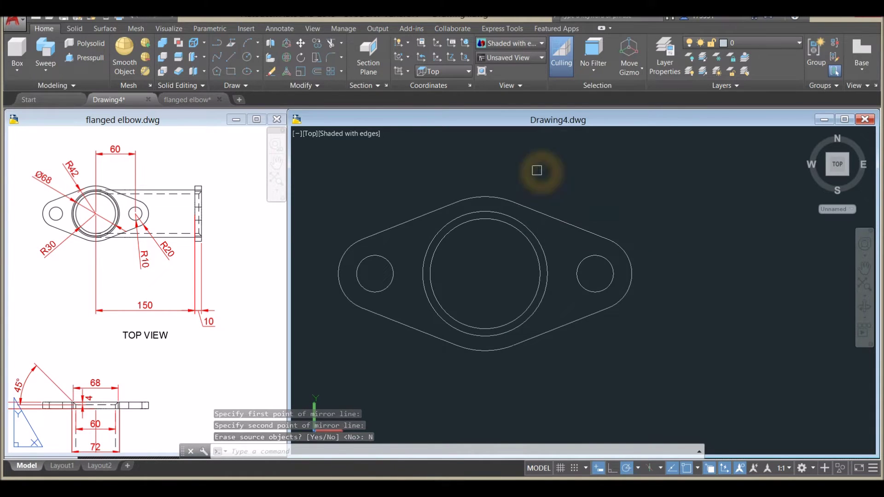
scroll(538, 175, down, 2)
click(368, 173)
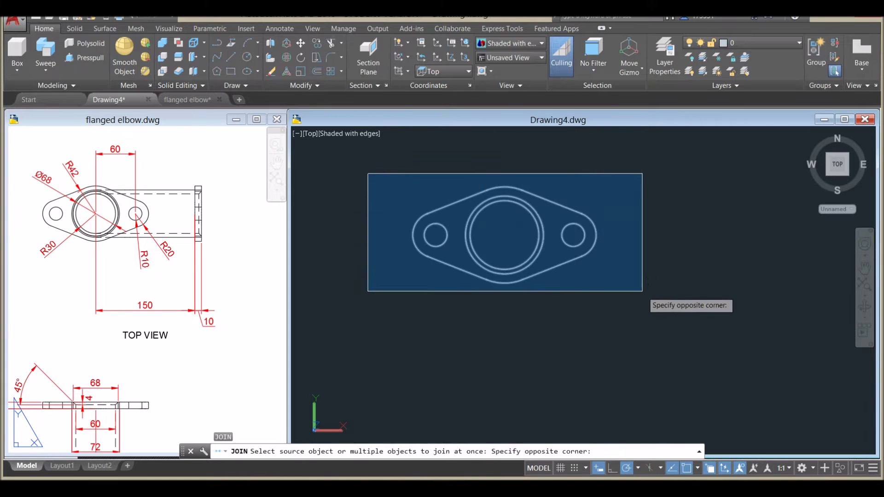
click(707, 293)
right_click(610, 227)
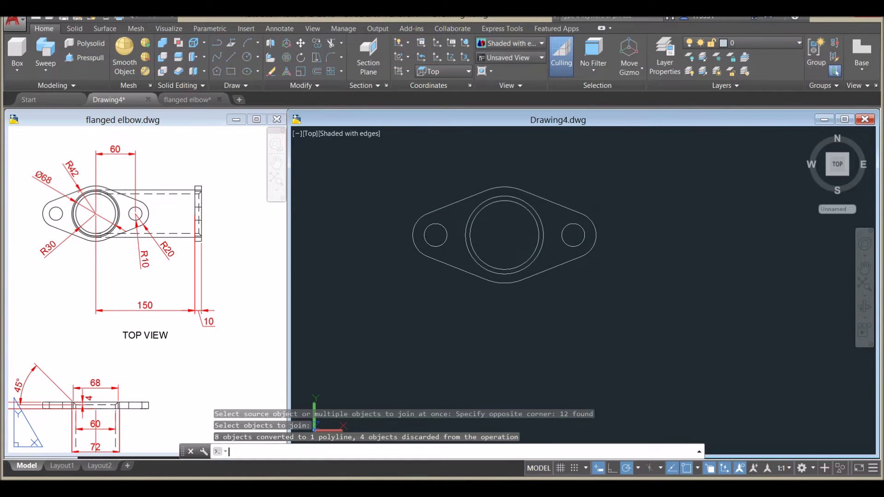
View the flange profile in 3D and examine the chamfer depth and bore diameters in the reference front view
shift+middle_drag(584, 256, 538, 233)
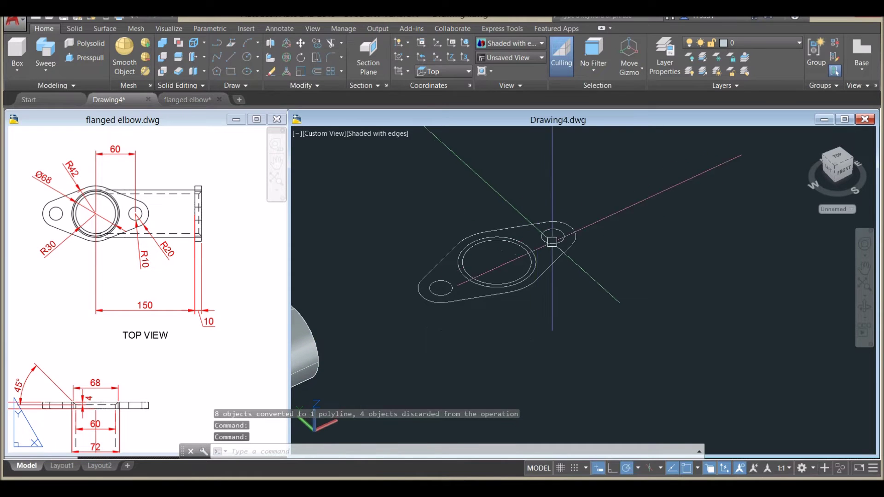
scroll(556, 244, up, 2)
scroll(464, 240, up, 3)
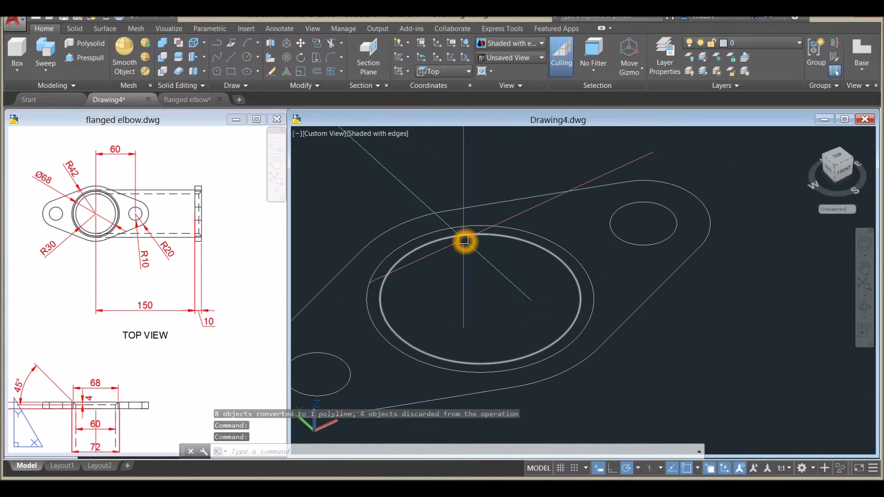
click(83, 351)
middle_drag(83, 351, 148, 224)
scroll(148, 283, up, 6)
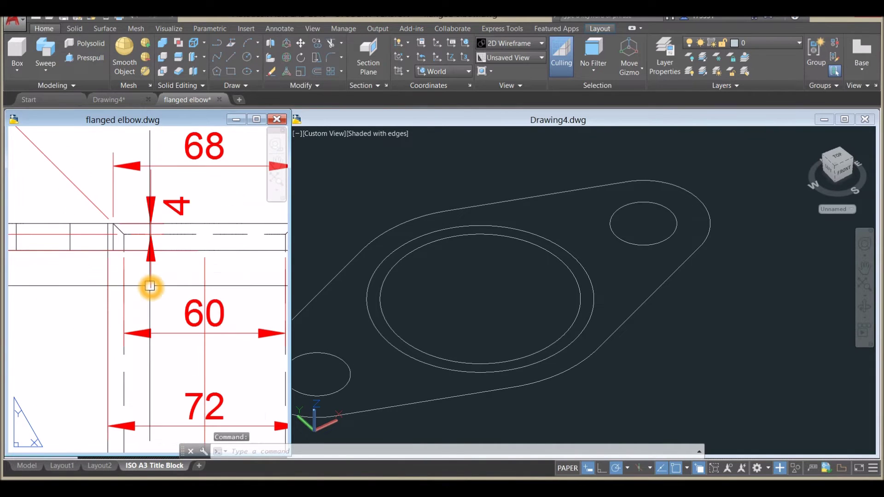
scroll(111, 228, down, 2)
middle_drag(108, 229, 88, 235)
click(395, 241)
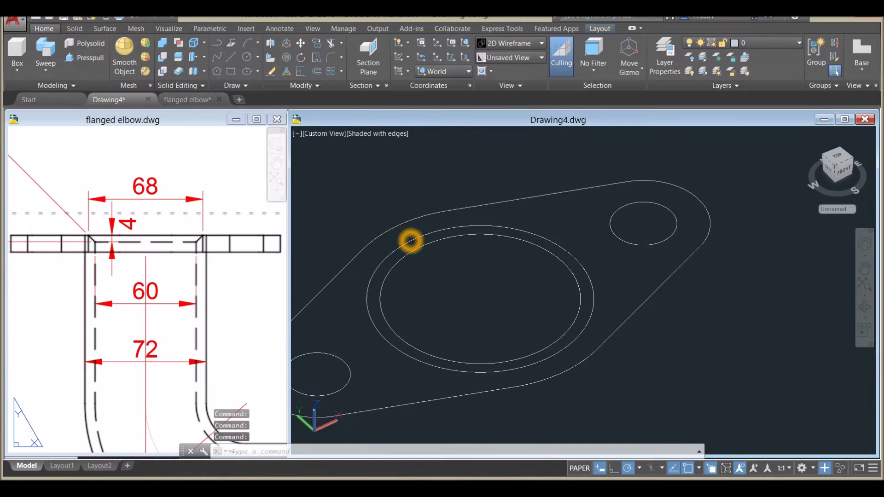
click(415, 240)
click(100, 252)
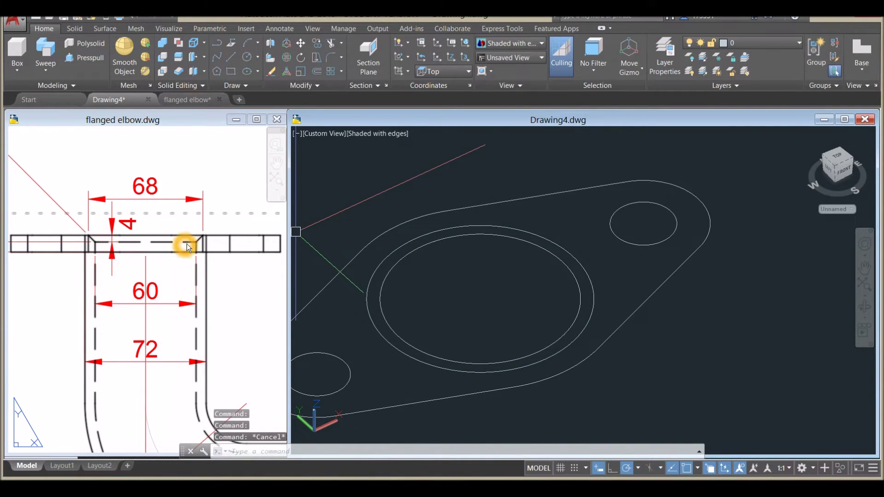
click(131, 226)
Check the diameters of the two central circles against the bore and chamfer dimensions in the reference front view
click(414, 251)
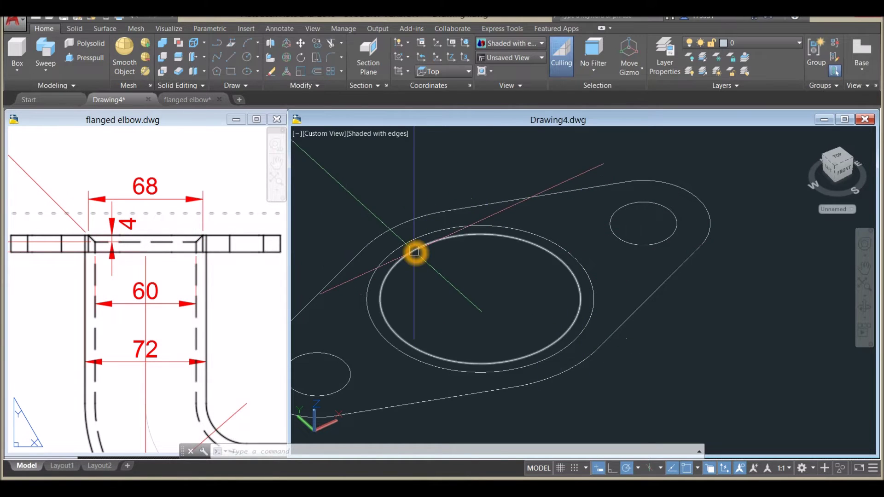
click(507, 227)
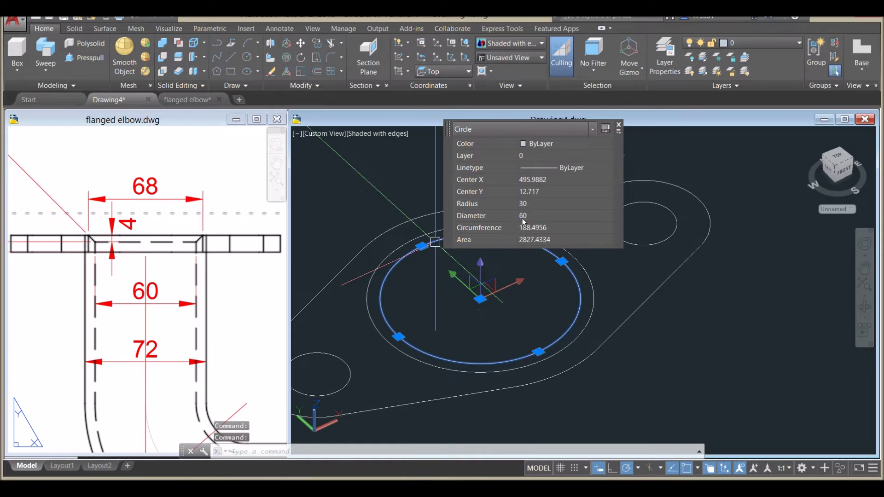
key(Escape)
click(145, 297)
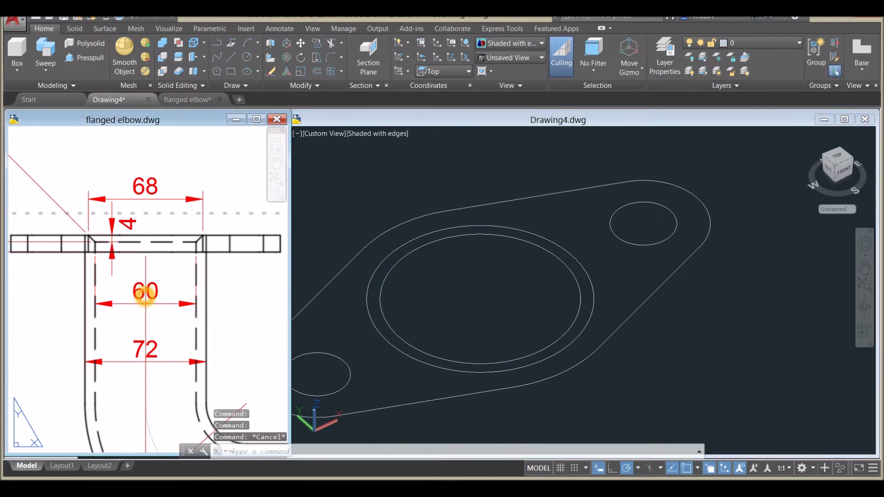
click(140, 290)
key(Escape)
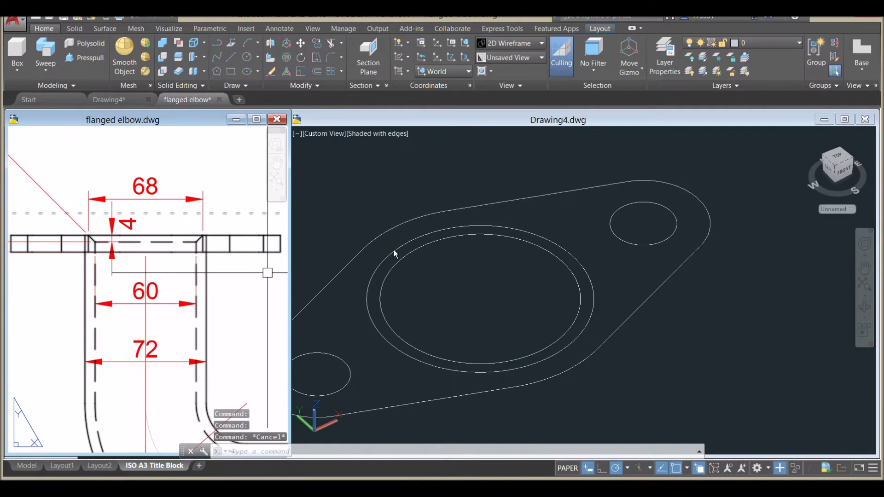
click(394, 250)
click(397, 246)
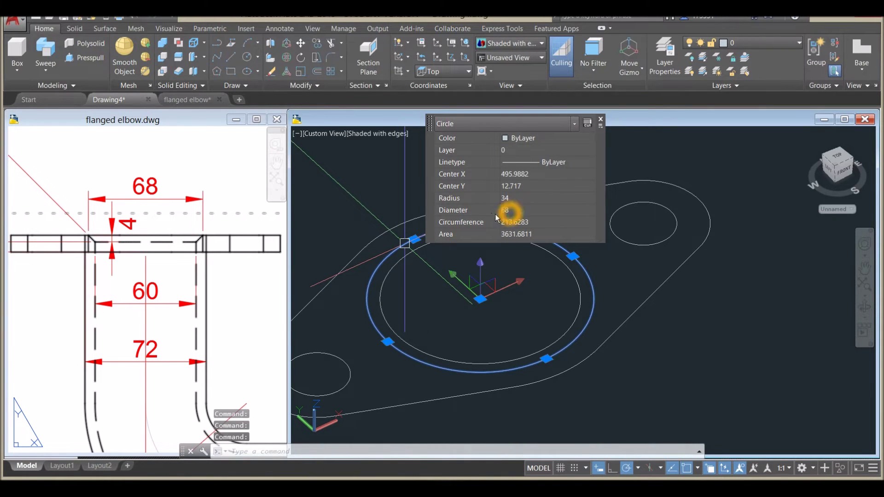
click(152, 234)
click(143, 198)
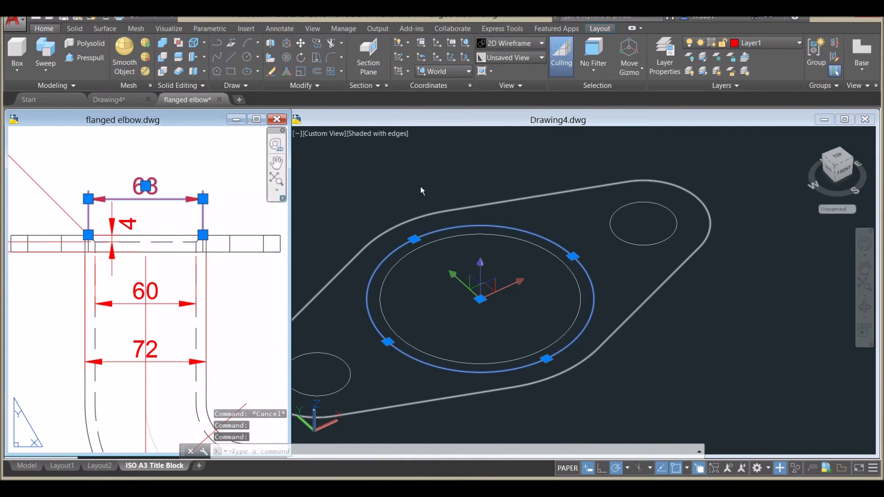
key(Escape)
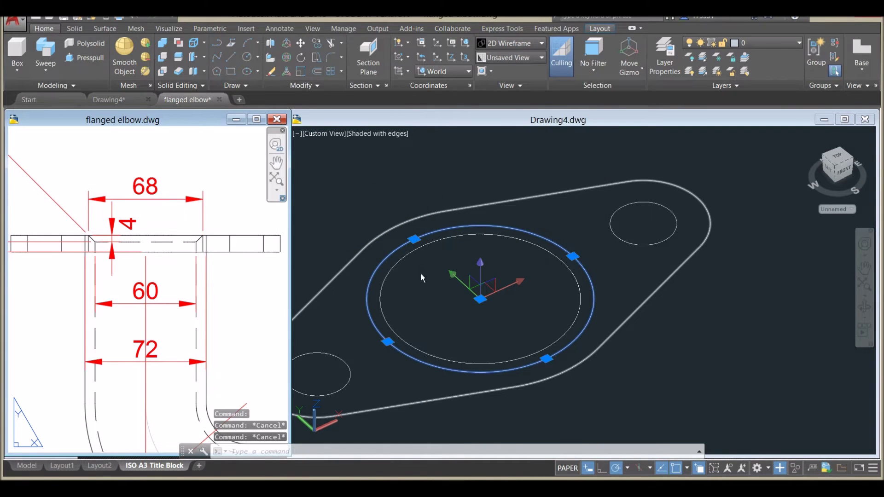
click(421, 276)
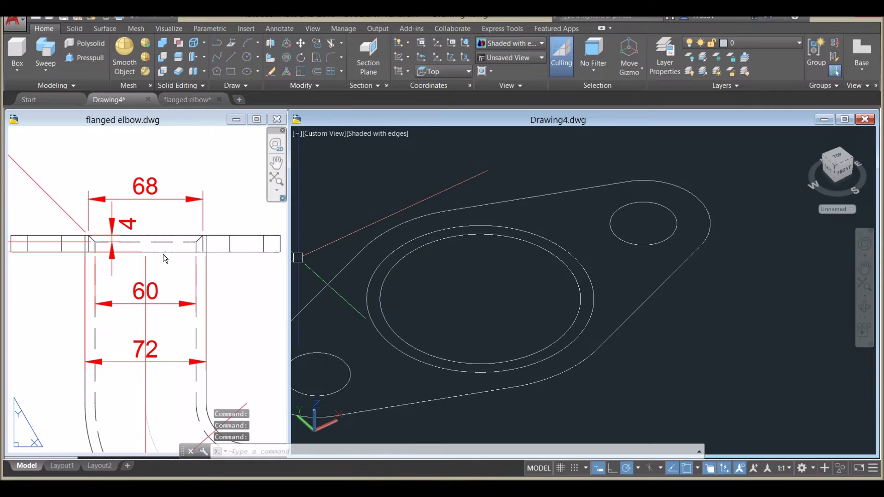
Move the inner bore circle of the flange profile straight down by 4 along the vertical axis
scroll(426, 259, down, 4)
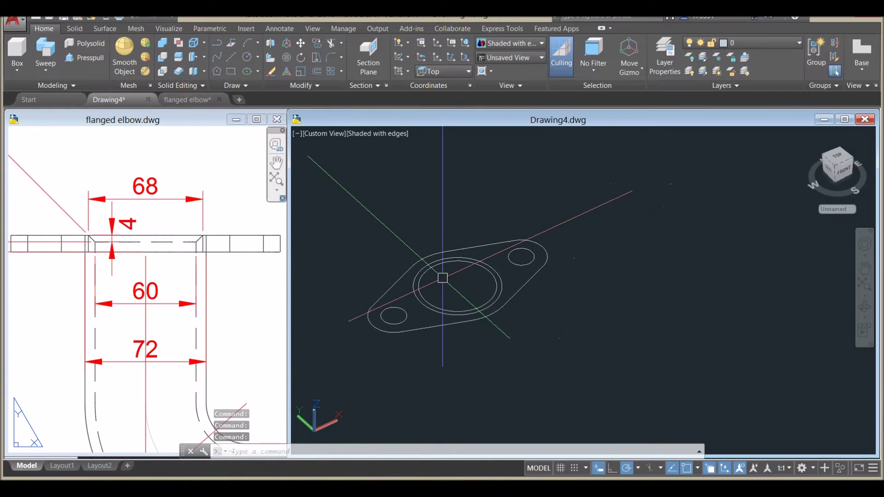
scroll(441, 277, up, 4)
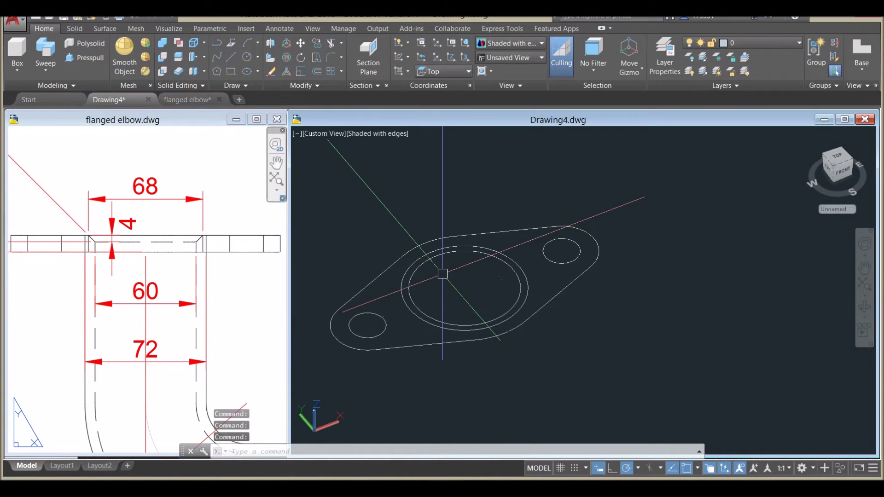
click(443, 248)
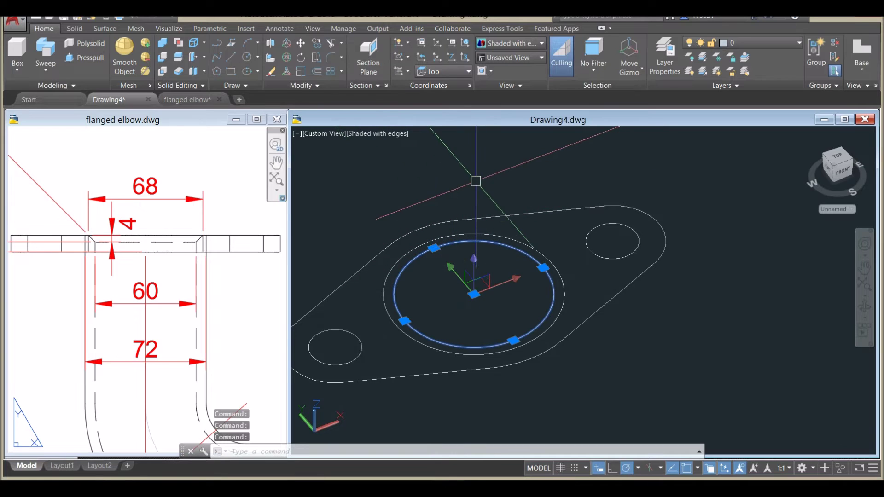
right_click(476, 185)
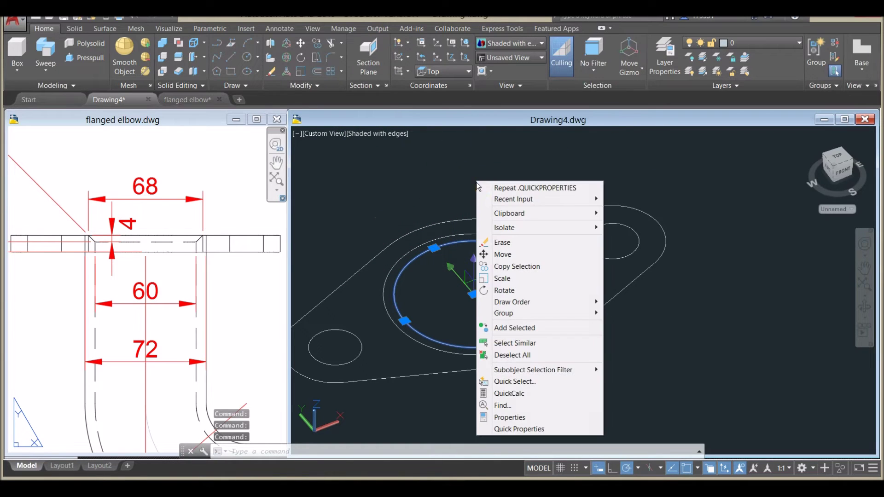
click(501, 254)
scroll(507, 214, down, 4)
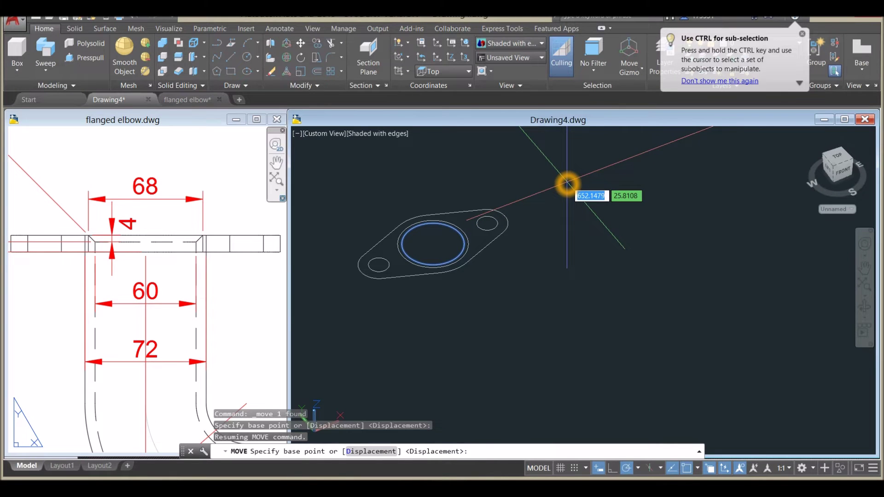
click(568, 184)
text(4)
key(Return)
mouse_move(543, 203)
shift+middle_down()
mouse_move(517, 219)
mouse_move(564, 192)
mouse_move(586, 203)
mouse_move(555, 197)
shift+middle_up()
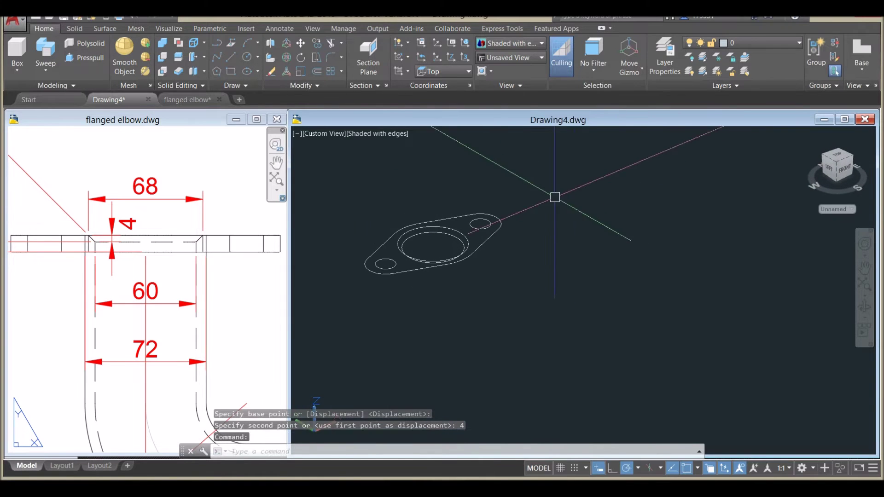
Loft a solid from the outer bore circle to the lowered inner circle, using cross sections only
click(47, 69)
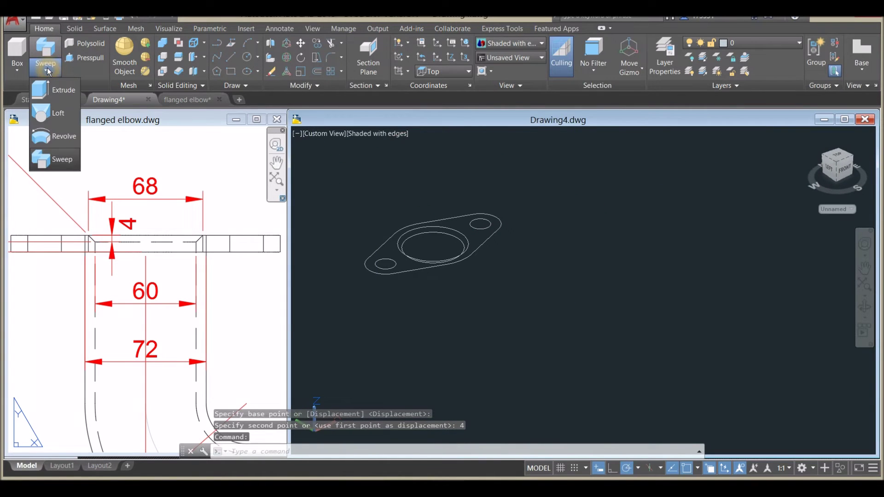
click(93, 82)
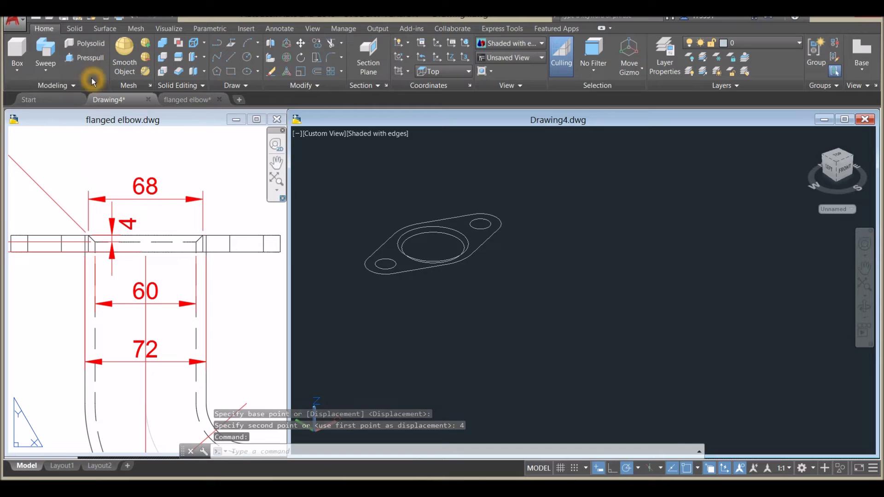
click(47, 73)
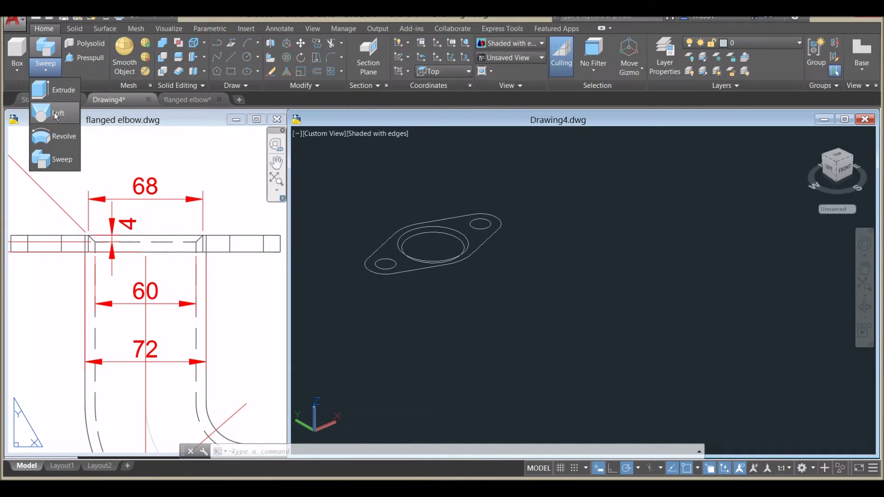
click(55, 115)
scroll(438, 221, up, 5)
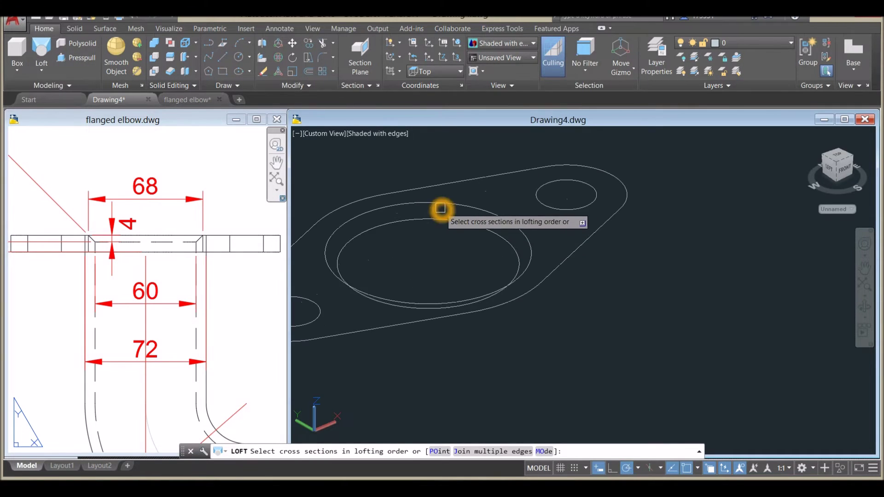
click(441, 204)
click(443, 220)
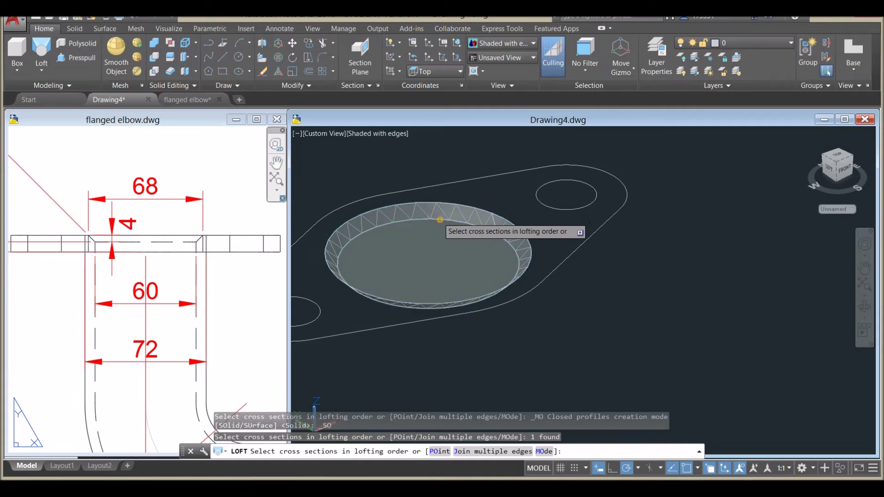
right_click(488, 171)
click(492, 173)
right_click(502, 179)
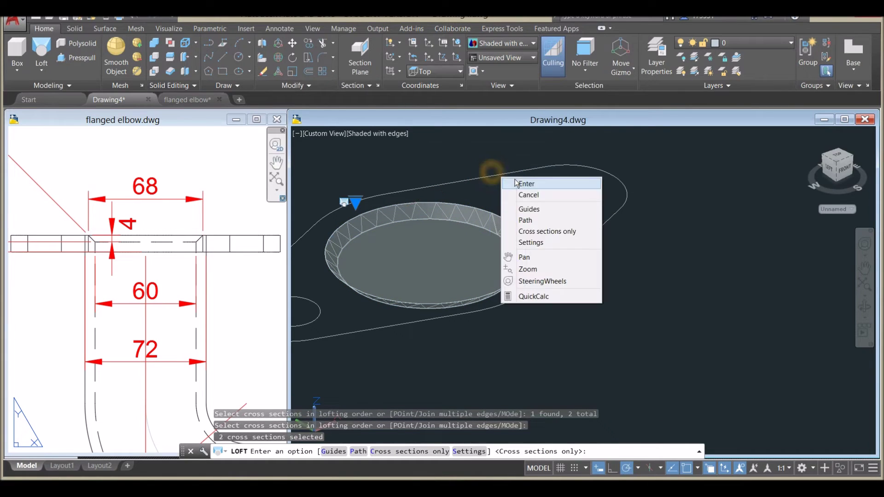
click(523, 184)
Extrude the flange outline and the two bolt-hole circles downward by 10
shift+middle_drag(521, 182, 495, 166)
click(593, 247)
click(561, 177)
scroll(561, 177, down, 2)
middle_drag(561, 177, 605, 194)
scroll(605, 194, down, 2)
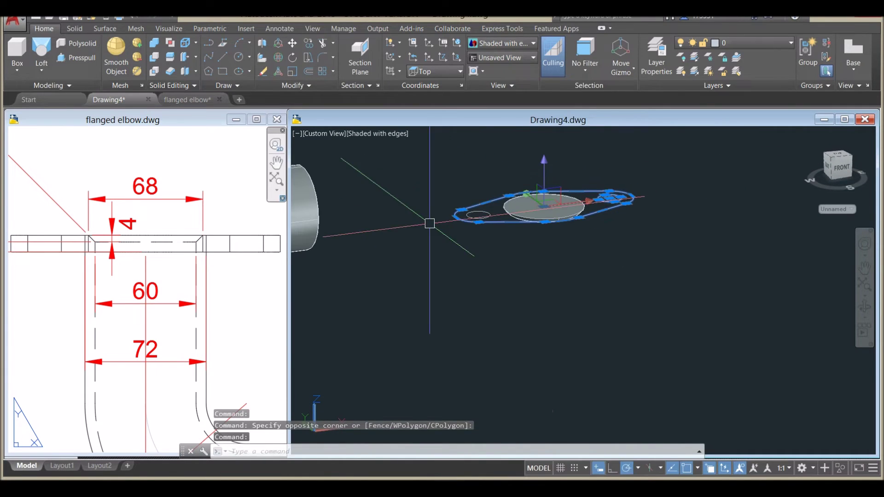
scroll(456, 217, up, 3)
middle_drag(371, 208, 361, 184)
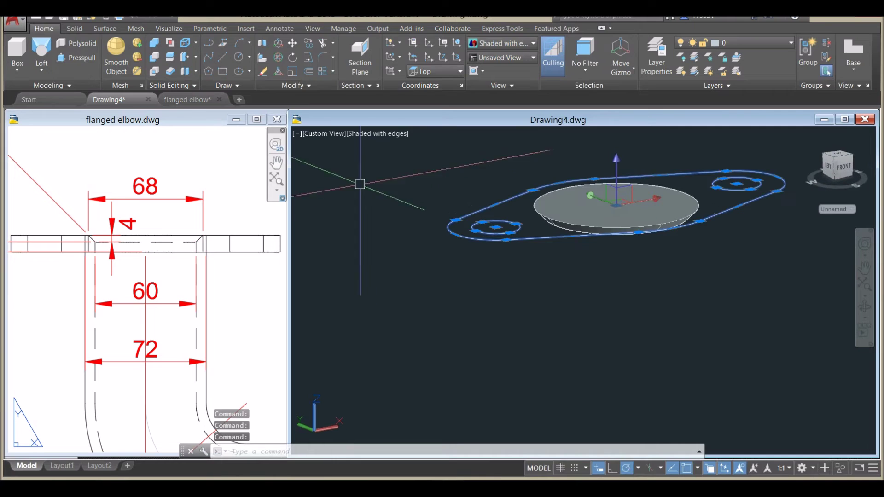
click(48, 73)
click(67, 120)
click(65, 90)
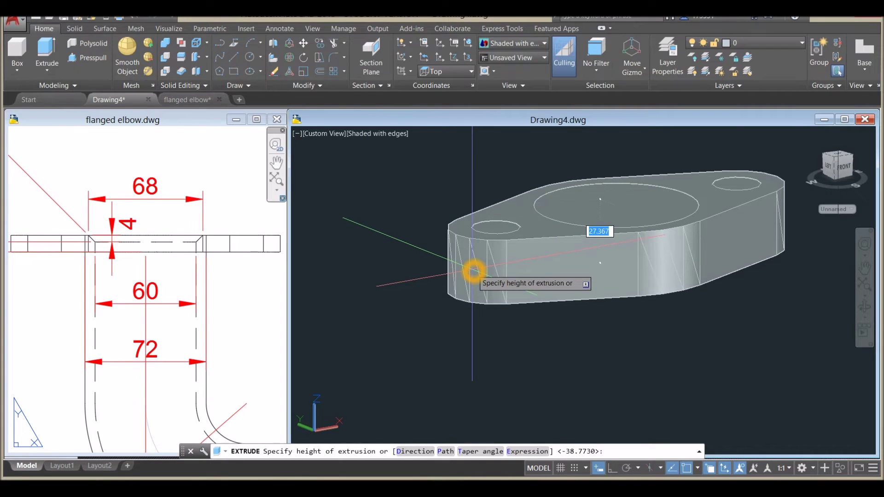
text(10)
click(474, 269)
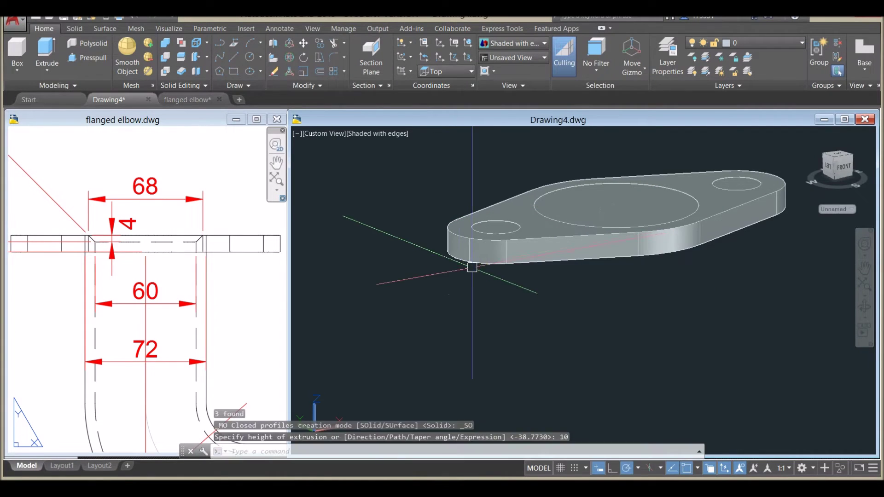
Check the flange thickness dimension in the reference front view
click(146, 291)
scroll(156, 290, down, 4)
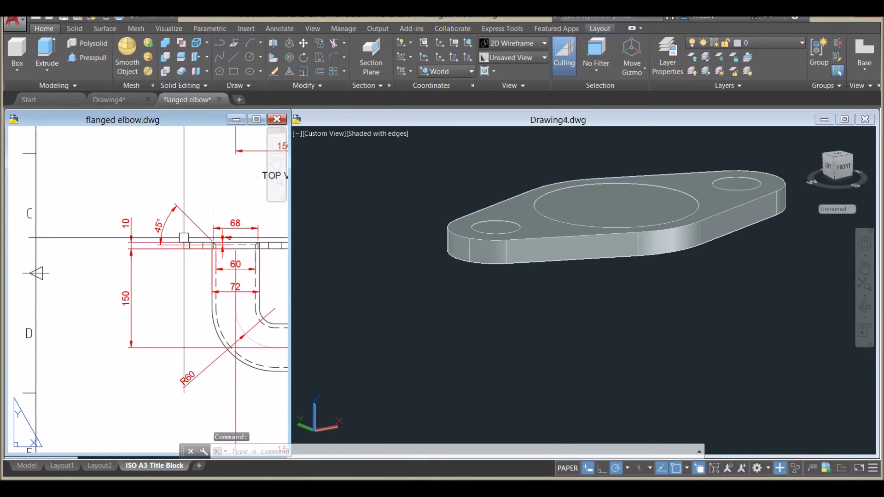
click(131, 224)
key(Escape)
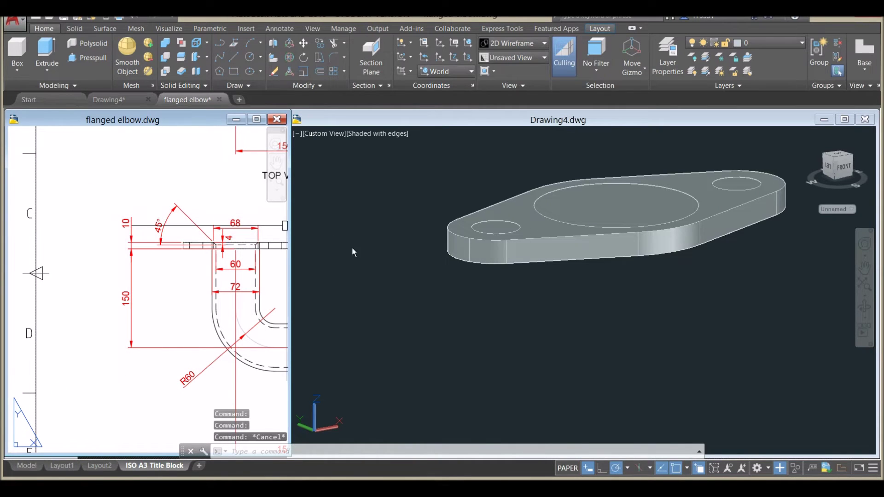
click(479, 281)
Subtract the lofted bore solid and the two bolt-hole cylinders from the flange plate
middle_drag(480, 266, 429, 229)
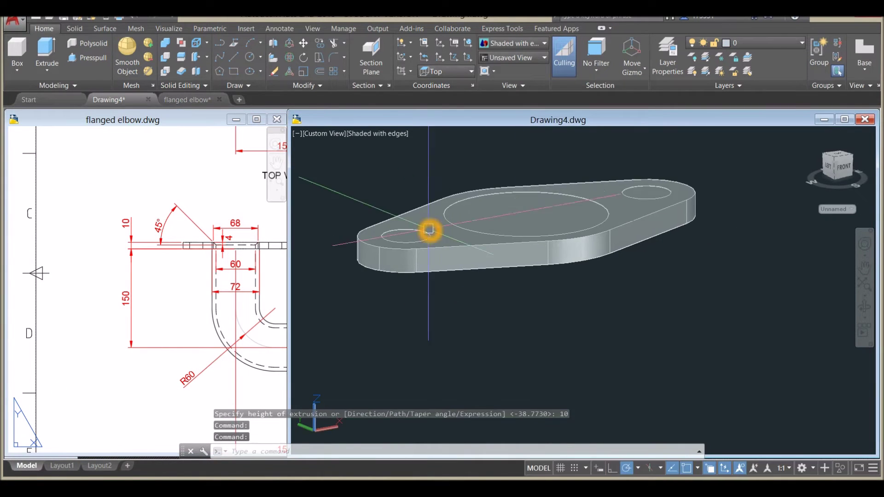
click(184, 87)
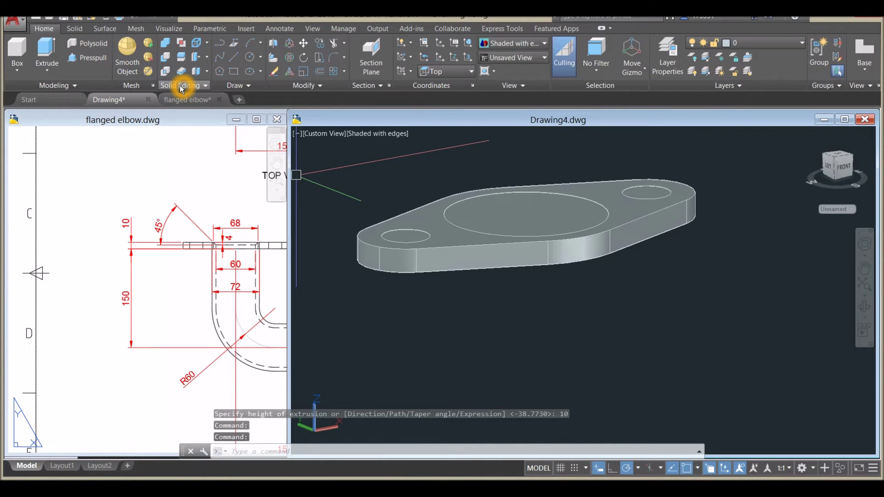
click(169, 59)
click(462, 251)
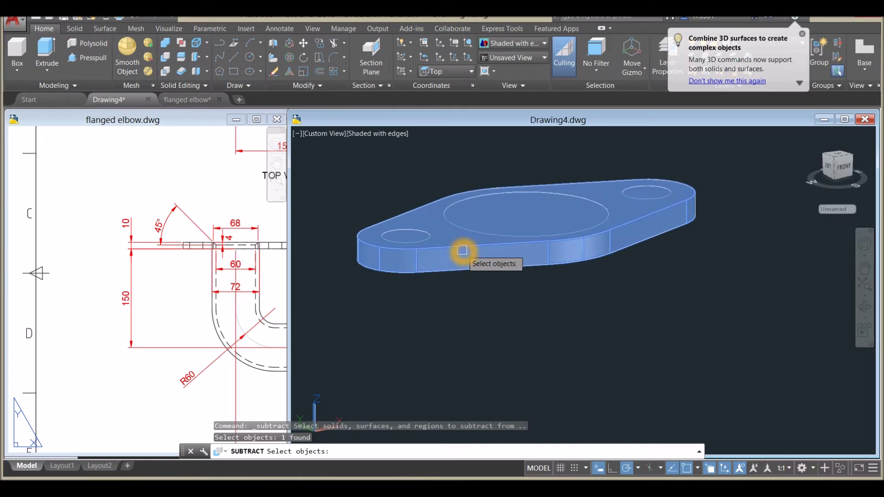
right_click(447, 173)
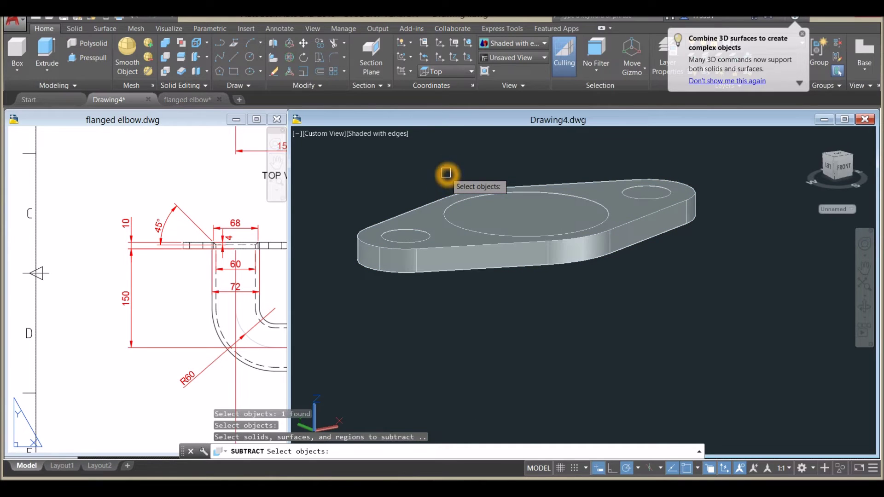
click(491, 201)
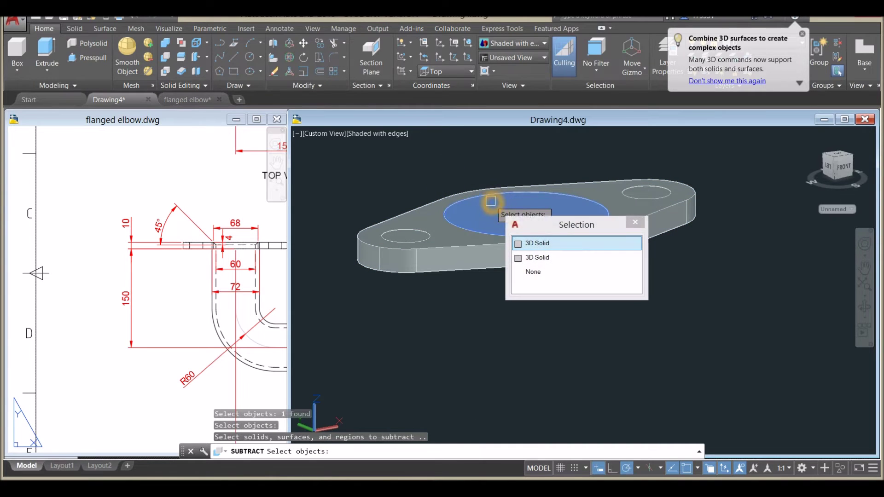
click(406, 237)
click(649, 191)
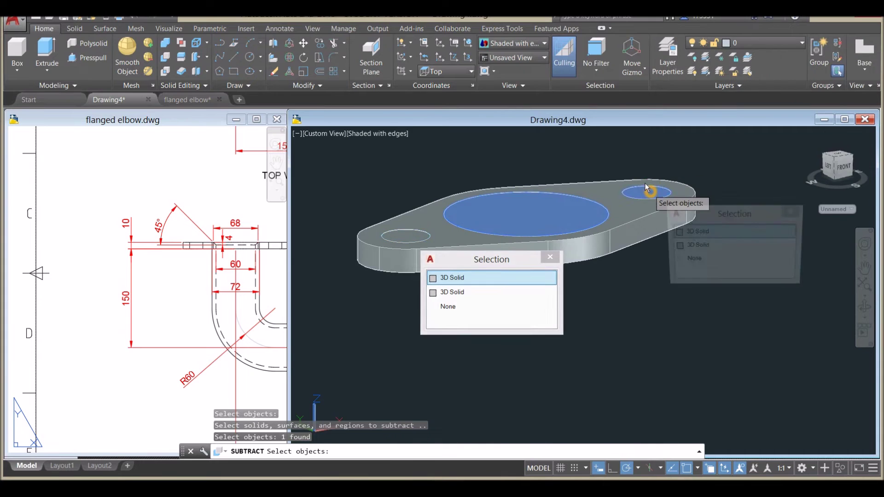
click(591, 150)
key(Return)
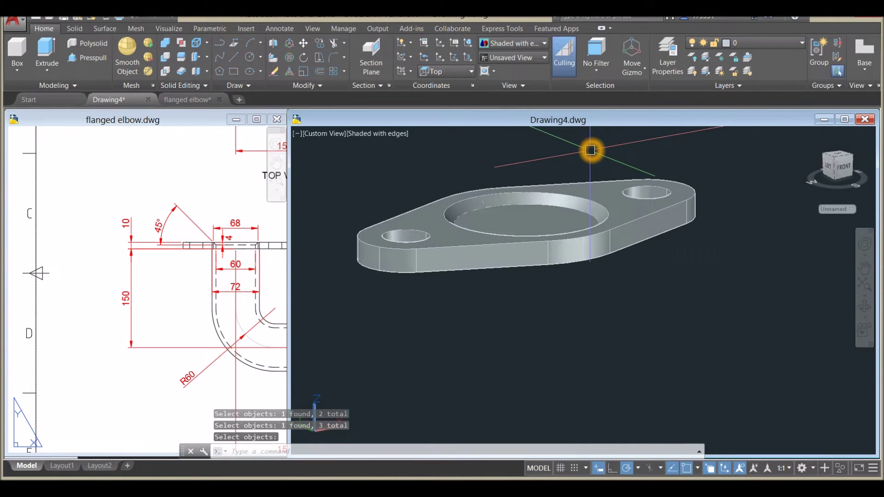
Presspull the circular floor of the chamfered recess about 61 downward to cut the bore through the flange
shift+middle_drag(572, 191, 529, 203)
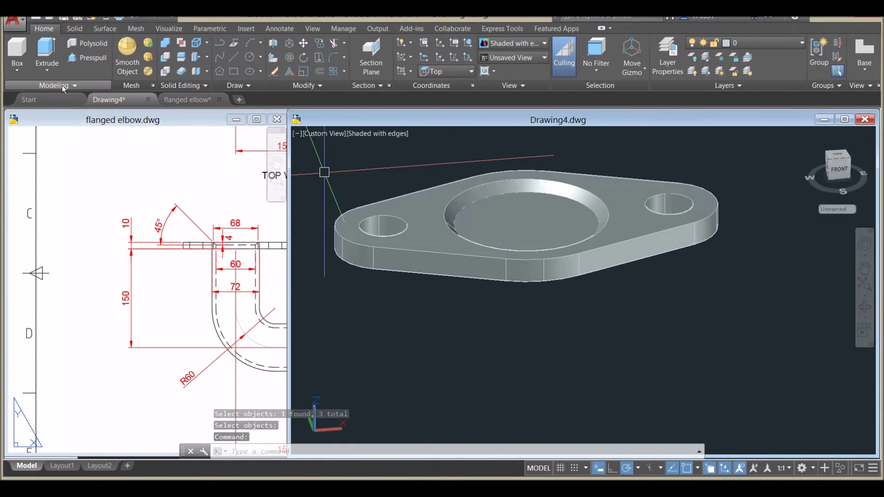
click(83, 59)
click(514, 205)
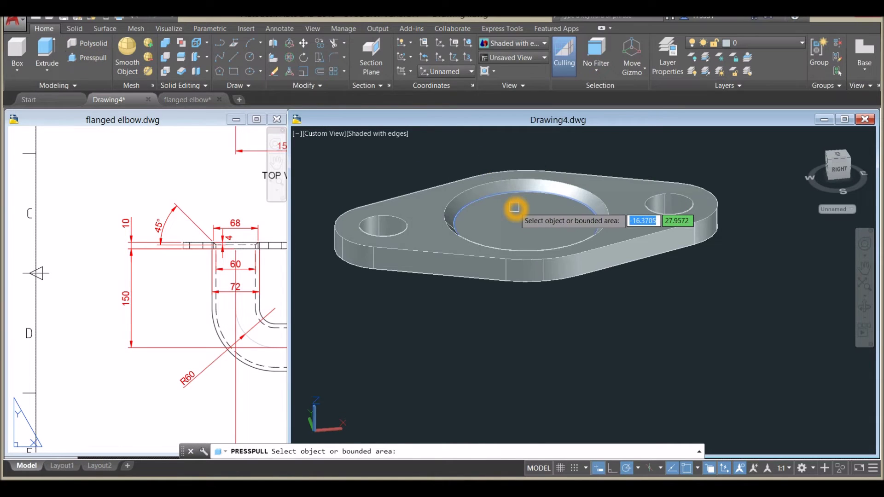
click(518, 211)
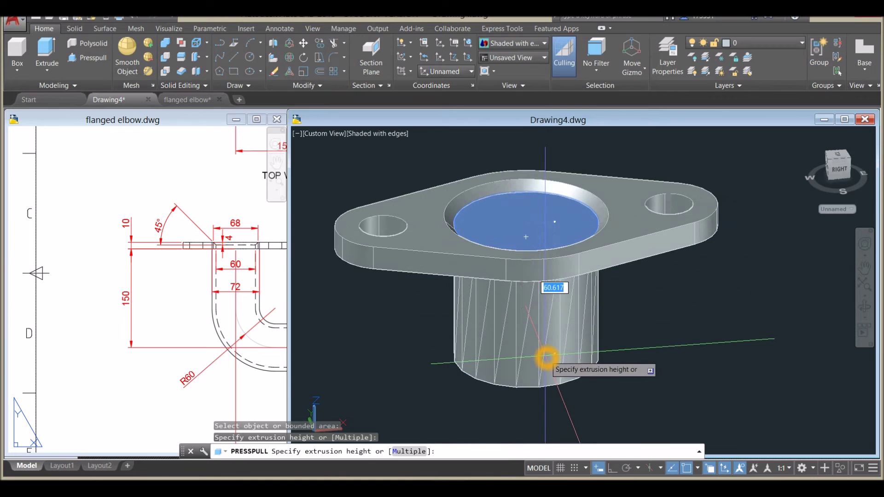
click(547, 357)
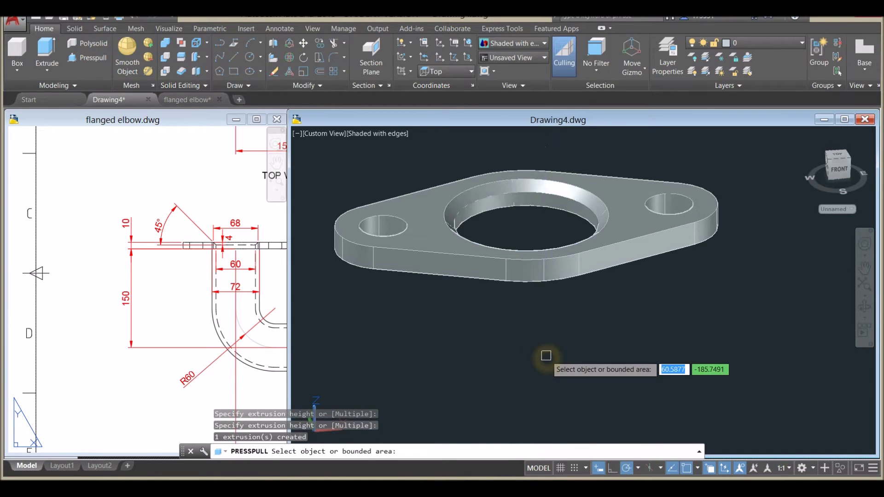
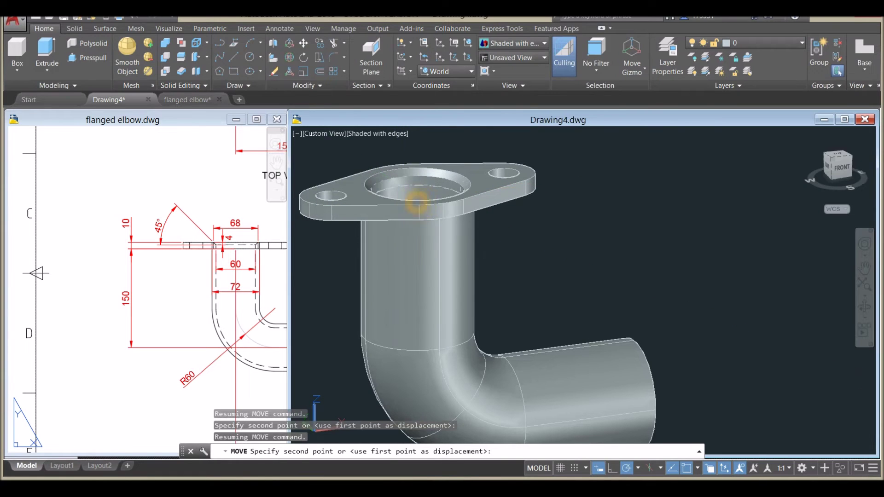
Place the flange being moved onto the upper end of the elbow pipe, aligned with its bore
click(430, 187)
mouse_move(429, 189)
shift+middle_down()
mouse_move(453, 229)
mouse_move(475, 198)
mouse_move(352, 156)
shift+middle_up()
scroll(471, 213, down, 3)
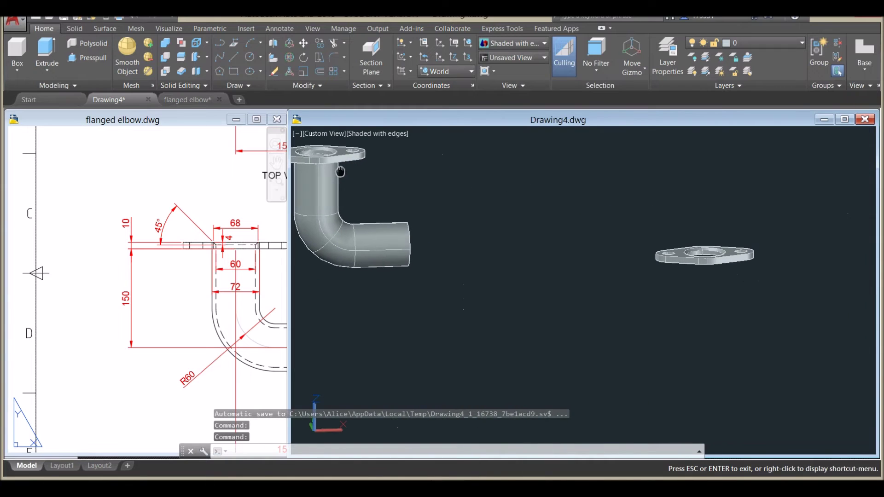
Rotate the loose second flange 90° about the Y axis with 3D Rotate so it stands upright
scroll(618, 221, up, 3)
drag(519, 316, 513, 292)
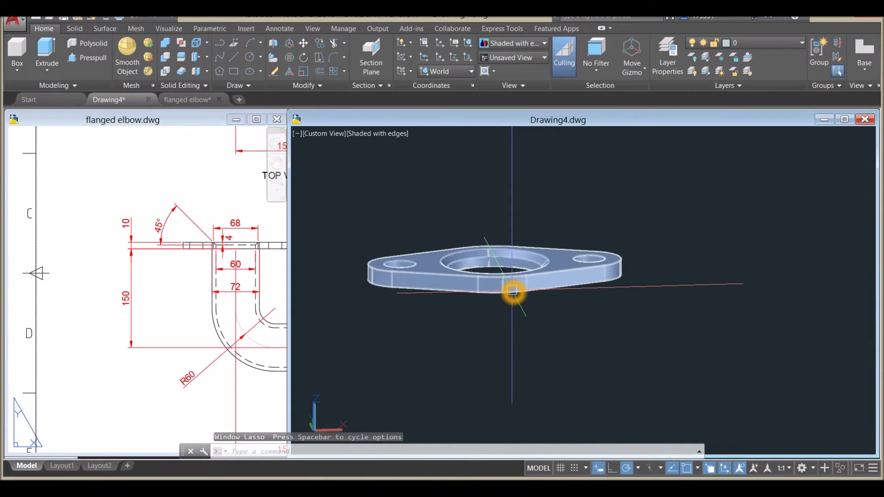
click(291, 60)
click(503, 249)
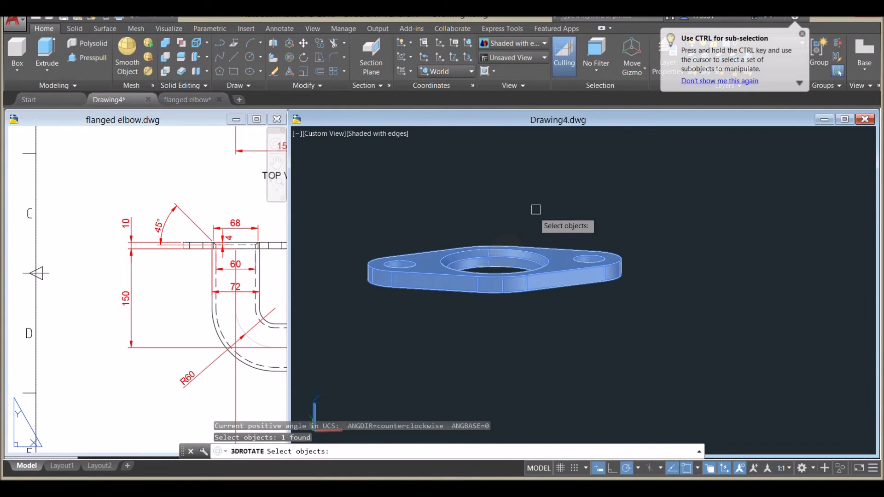
key(Return)
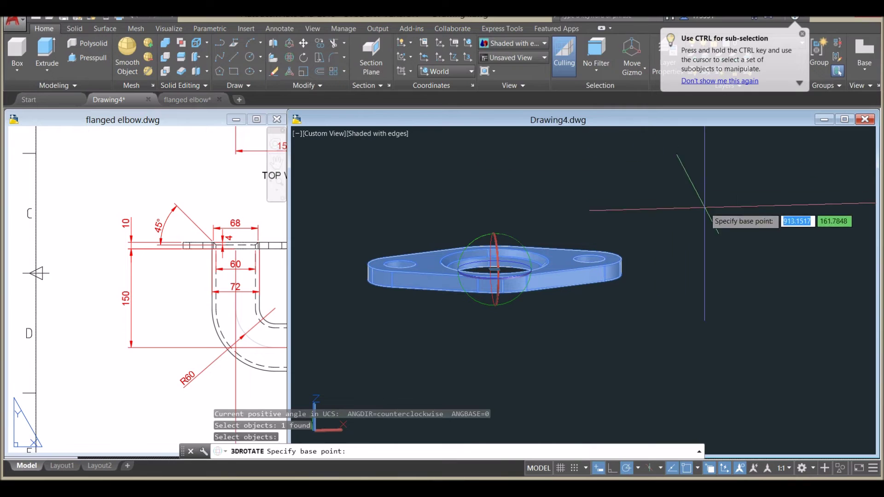
click(685, 248)
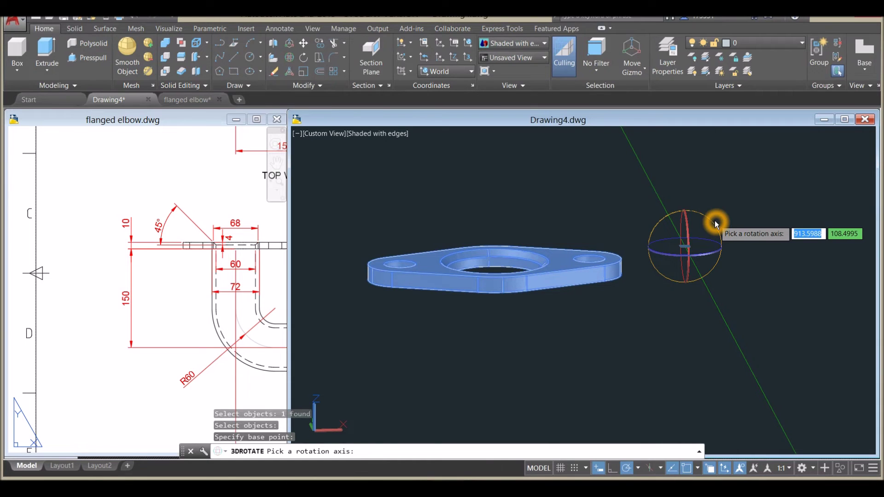
click(716, 224)
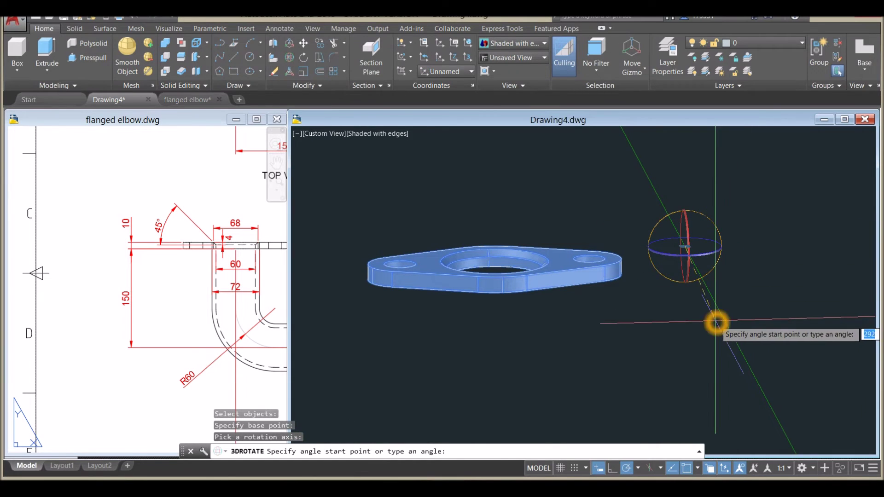
click(799, 244)
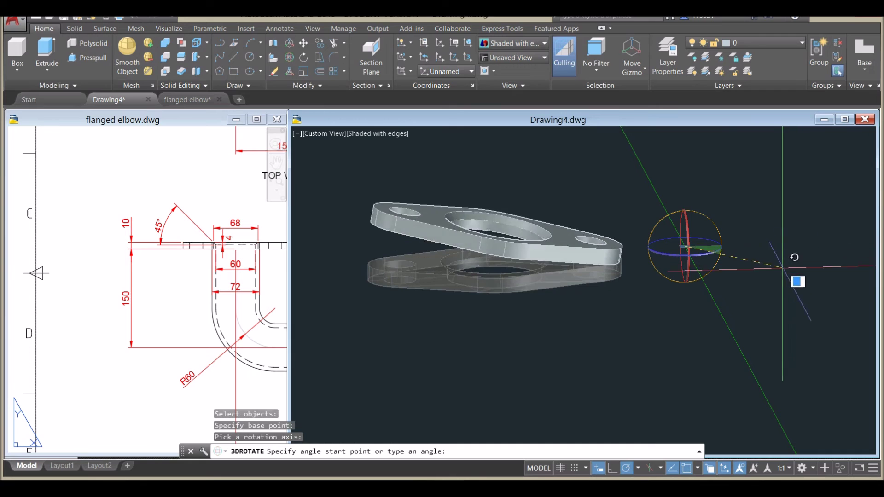
shift+middle_drag(712, 338, 570, 362)
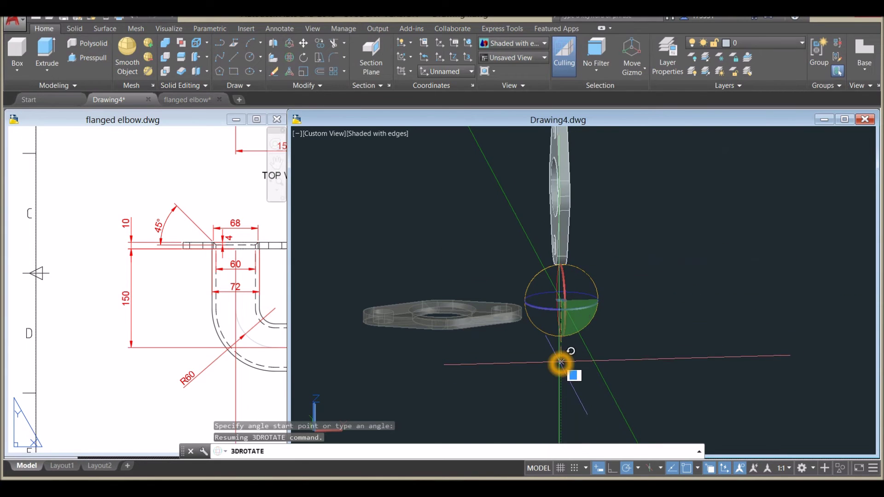
click(562, 378)
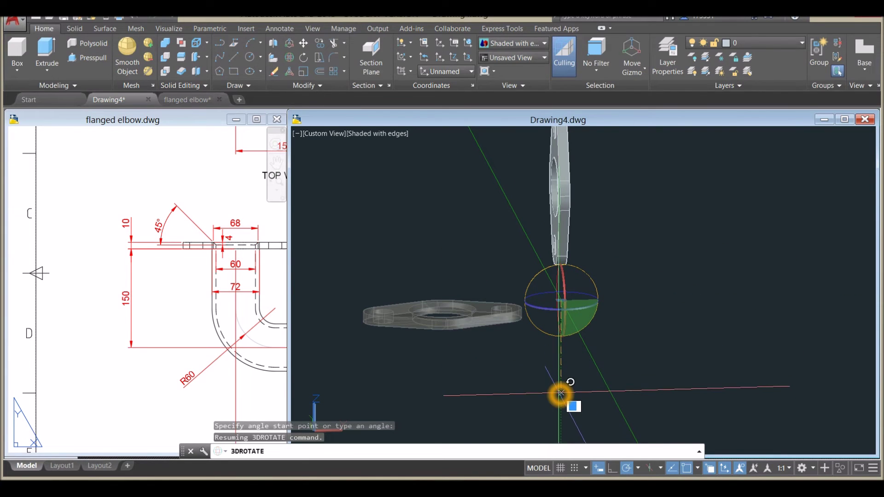
click(569, 297)
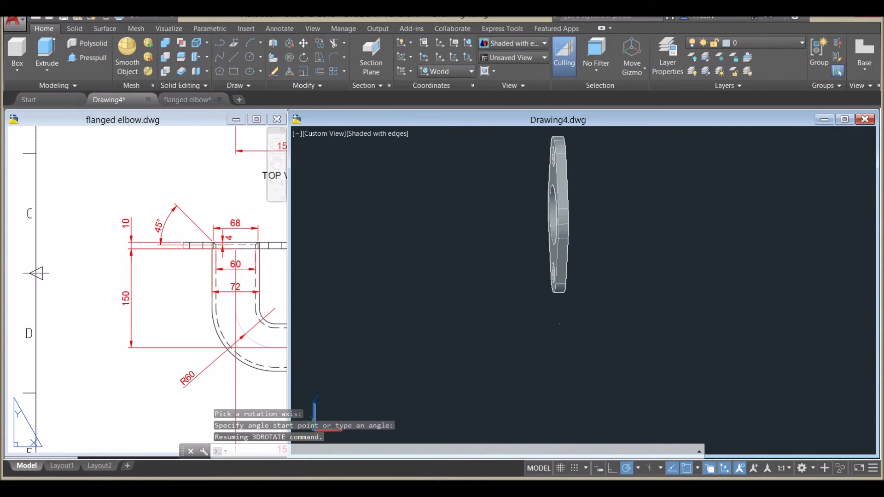
Move the upright flange by the centre of its bore onto the centre of the elbow pipe's open horizontal end
shift+middle_drag(579, 267, 555, 243)
click(554, 243)
right_click(612, 183)
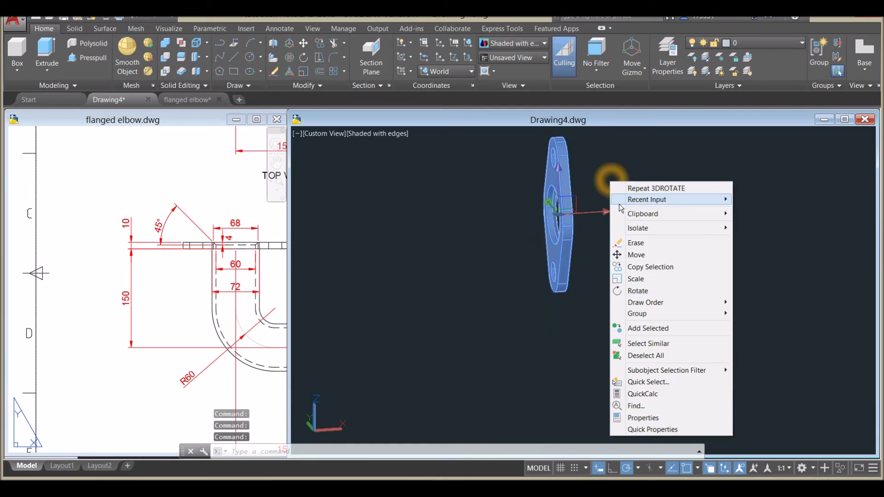
click(637, 255)
scroll(532, 223, up, 2)
middle_drag(533, 223, 426, 245)
key(Escape)
scroll(438, 258, up, 2)
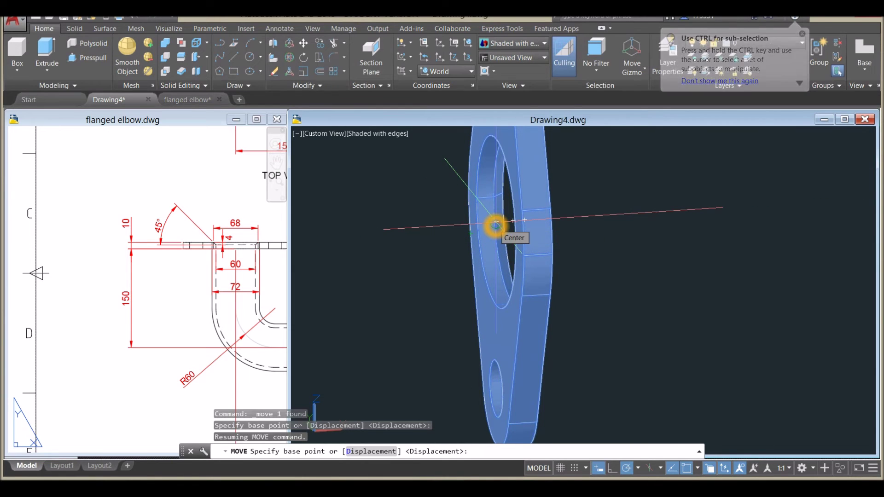
scroll(479, 230, up, 2)
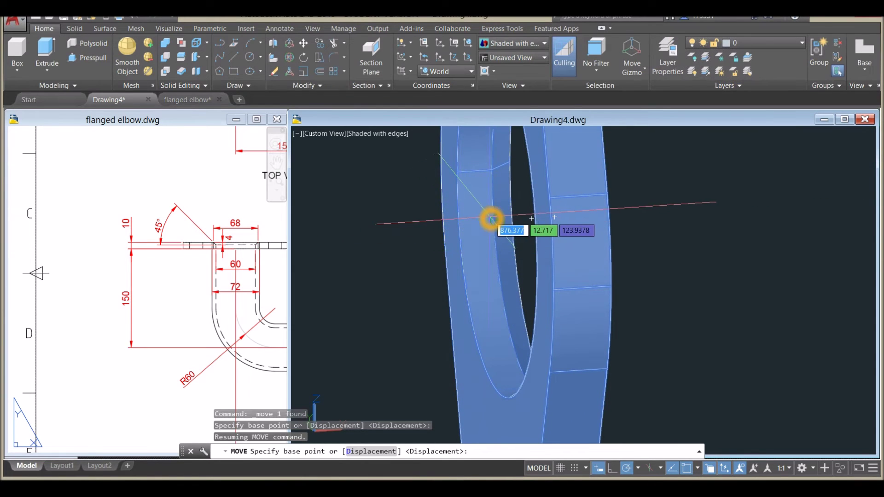
click(495, 222)
scroll(461, 237, down, 6)
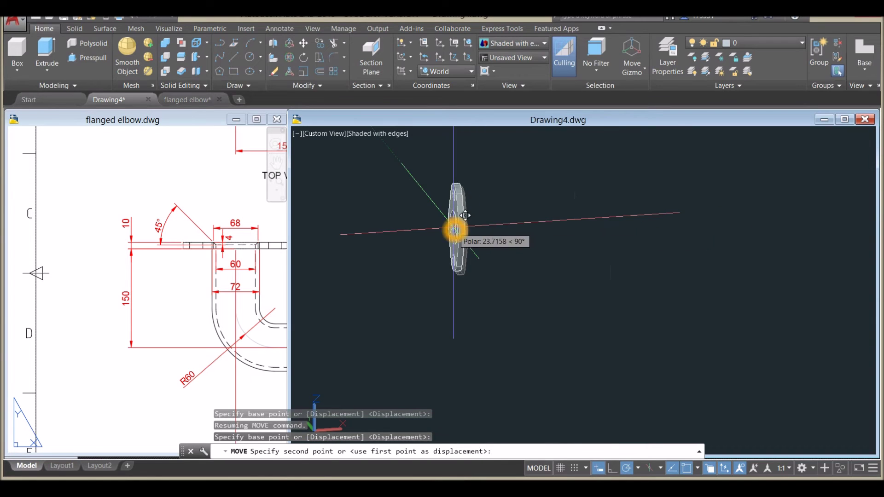
scroll(382, 230, up, 5)
shift+middle_drag(405, 223, 360, 235)
scroll(360, 236, up, 8)
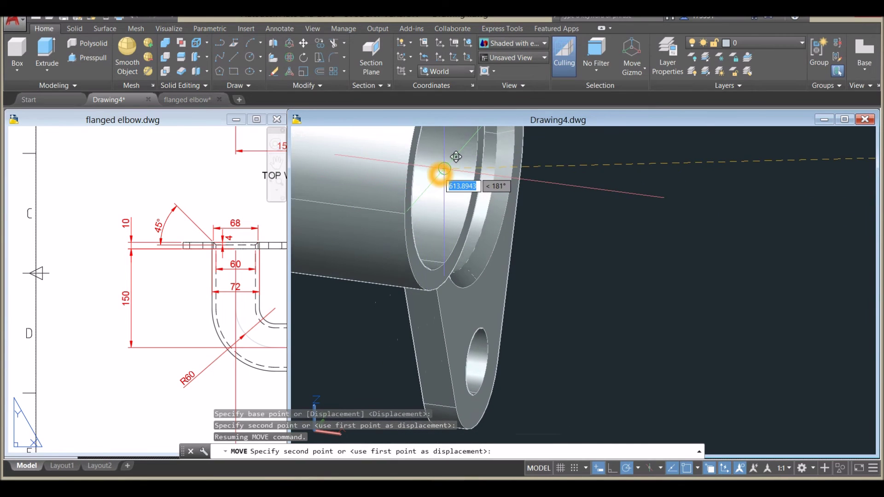
click(440, 174)
Union the elbow pipe and both flanges into one solid and apply the Realistic visual style
scroll(527, 194, down, 10)
mouse_move(570, 247)
shift+middle_down()
mouse_move(605, 215)
mouse_move(575, 251)
shift+middle_up()
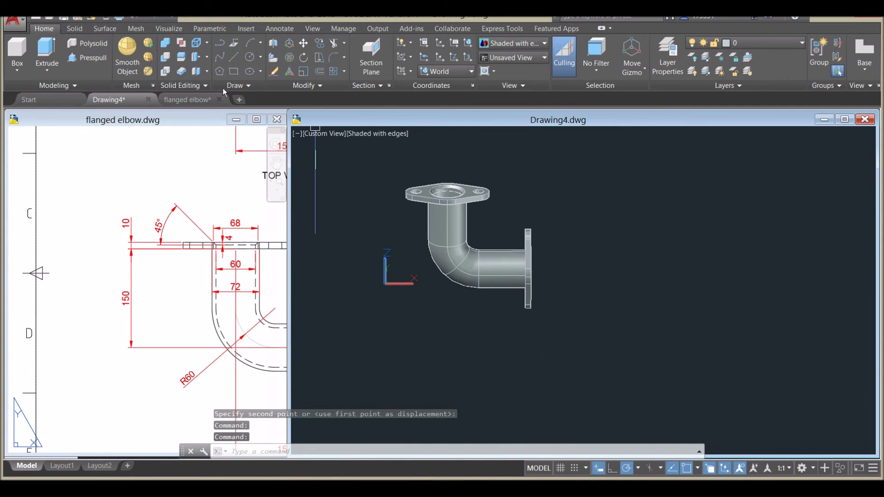
click(168, 44)
click(397, 158)
click(626, 307)
right_click(588, 233)
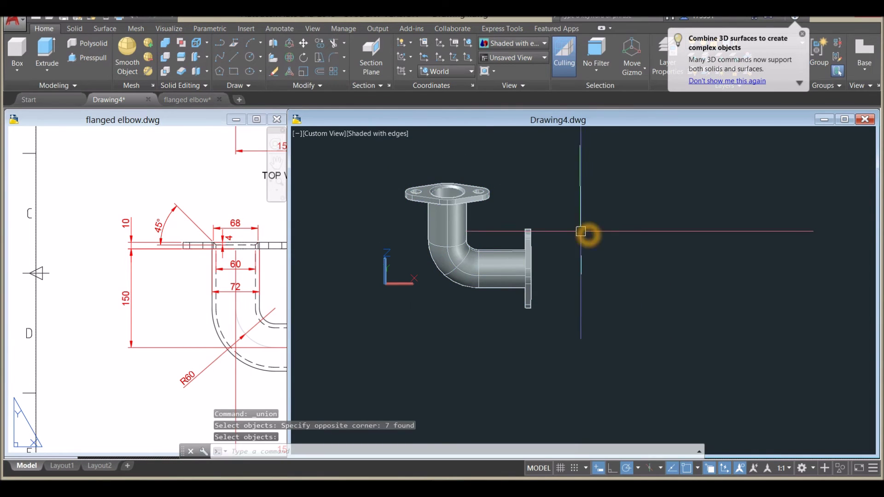
click(362, 134)
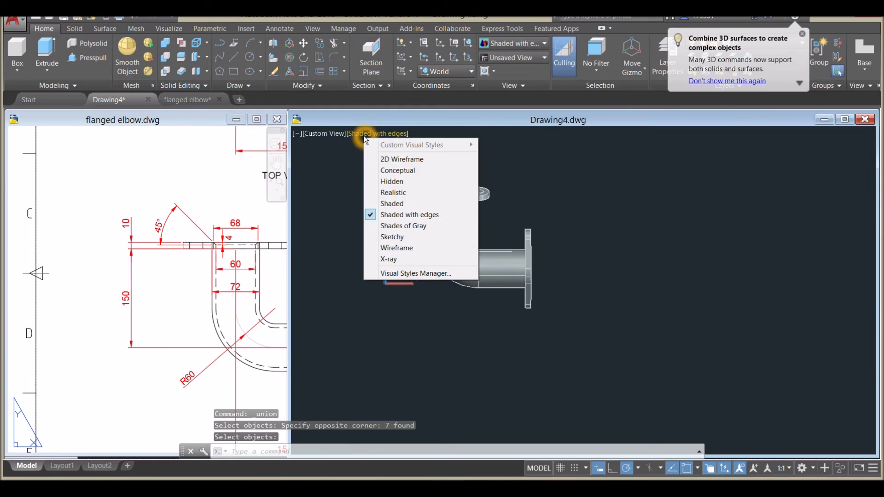
click(393, 192)
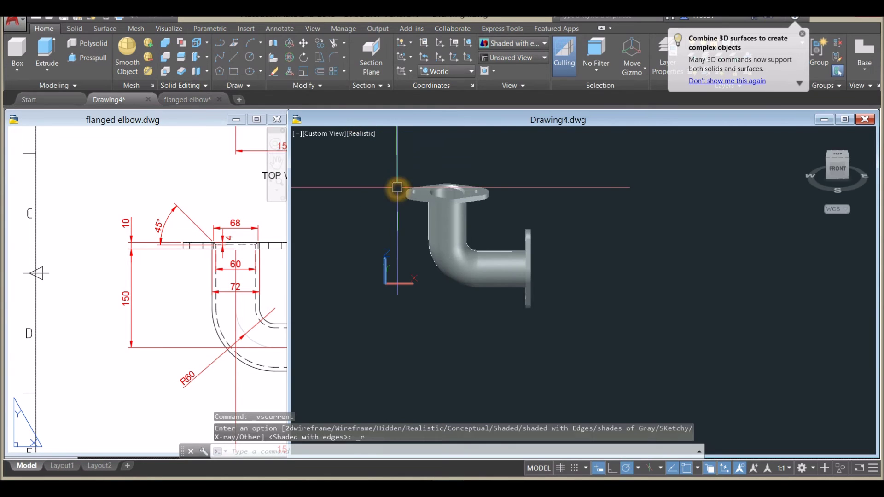
Move the united flanged elbow aside, clear of the leftover construction curves
shift+middle_drag(509, 199, 476, 199)
click(476, 199)
click(519, 246)
right_click(542, 231)
click(570, 232)
click(572, 249)
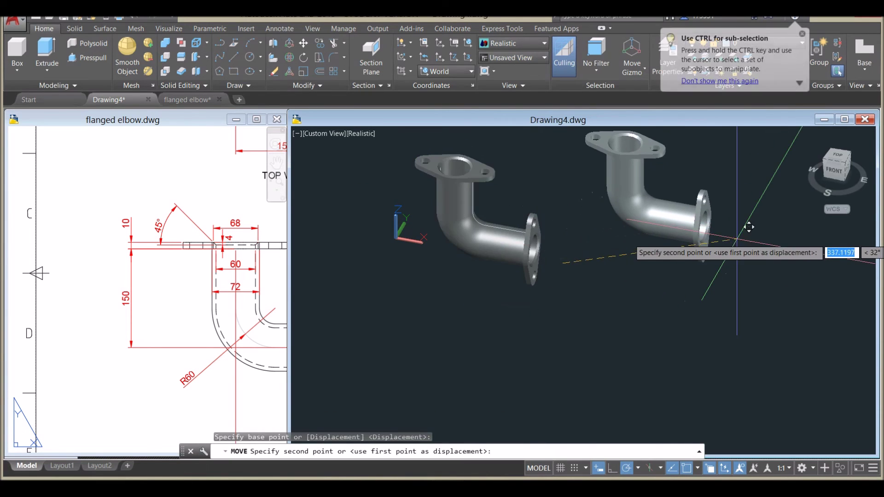
click(557, 285)
Erase the leftover elbow-shaped construction curves at the elbow's original position
click(573, 306)
click(405, 162)
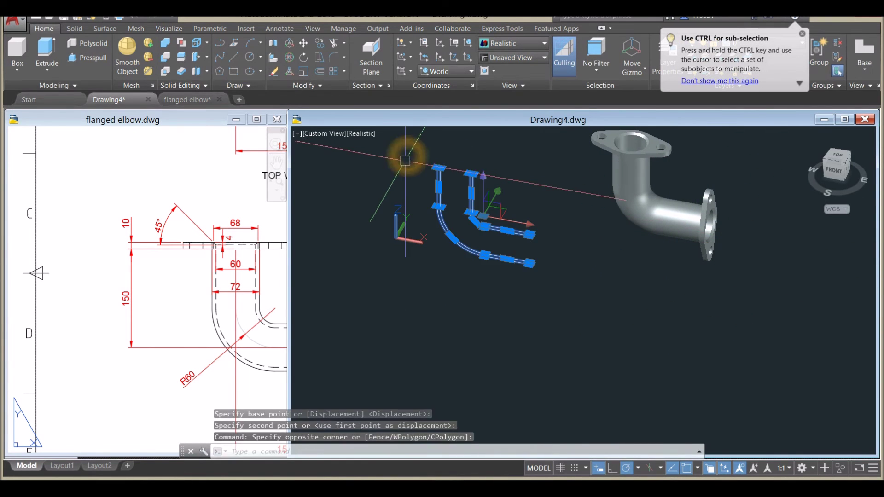
key(Delete)
middle_drag(507, 190, 357, 245)
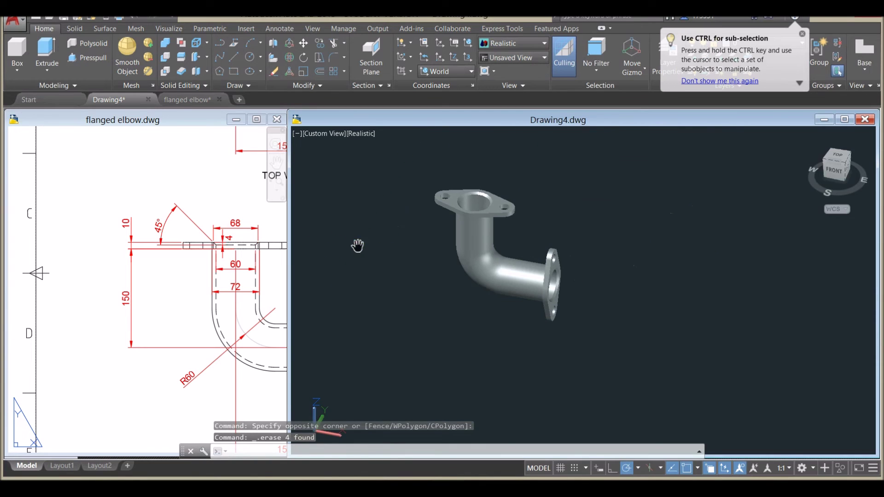
Change the colour of layer 0 to the magenta true colour RGB 198,57,142
click(804, 35)
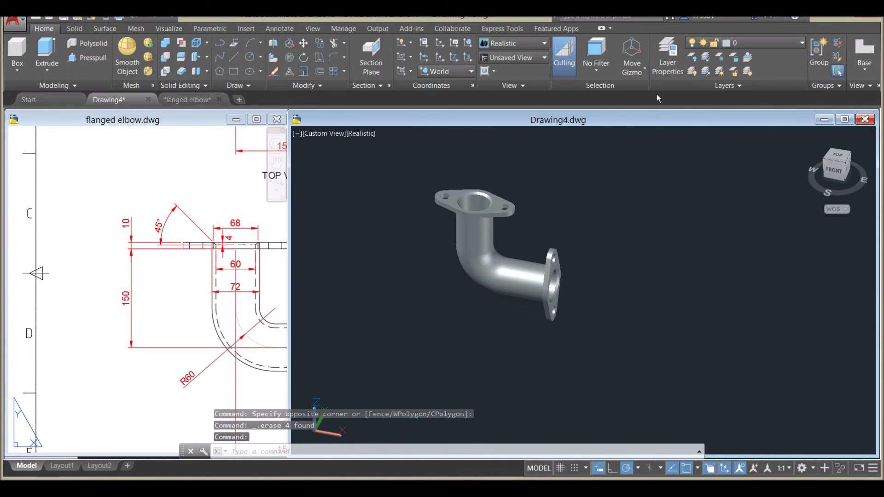
click(475, 198)
key(Escape)
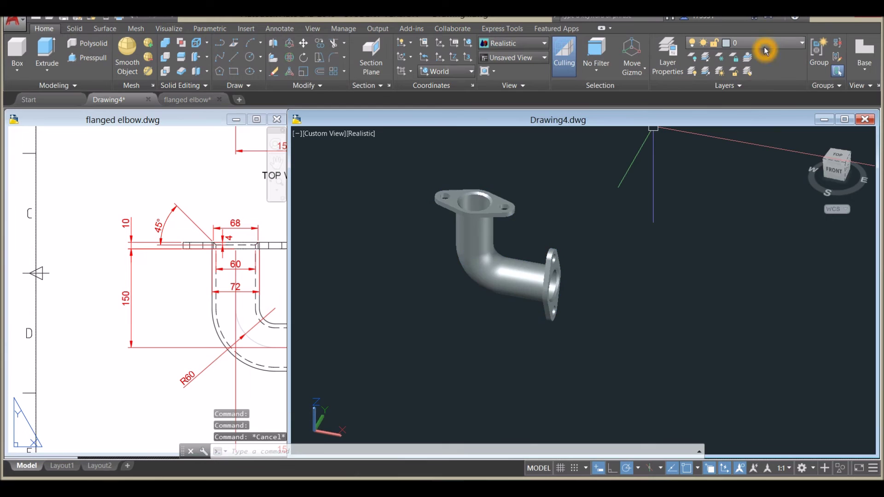
click(766, 43)
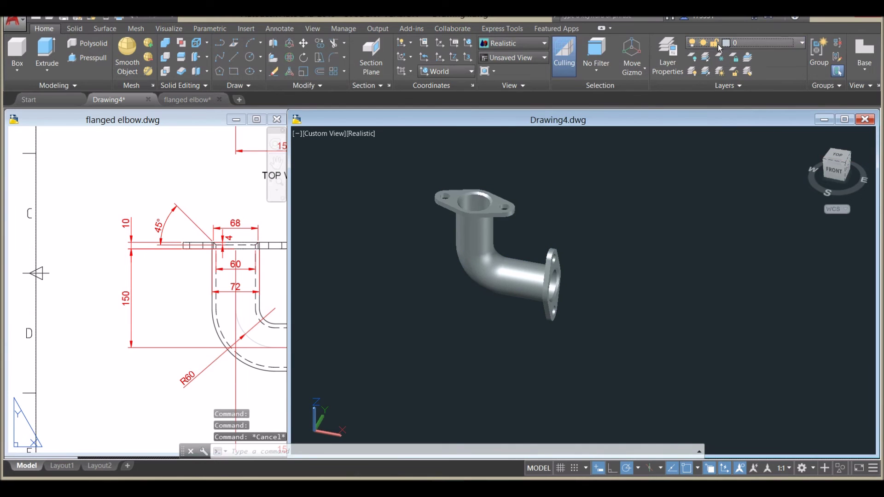
click(731, 44)
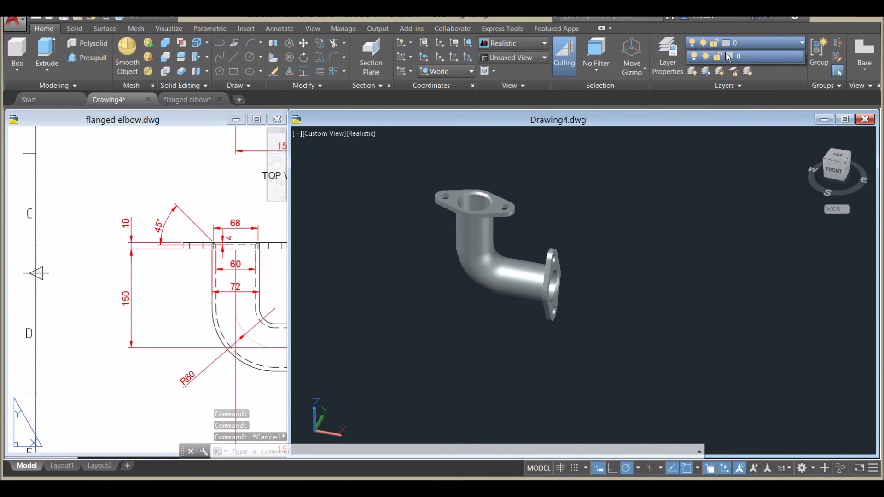
click(730, 57)
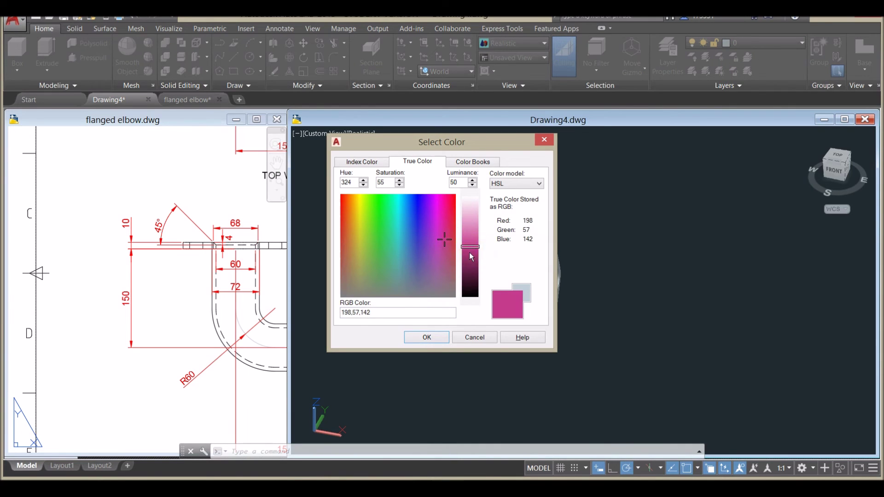
click(425, 337)
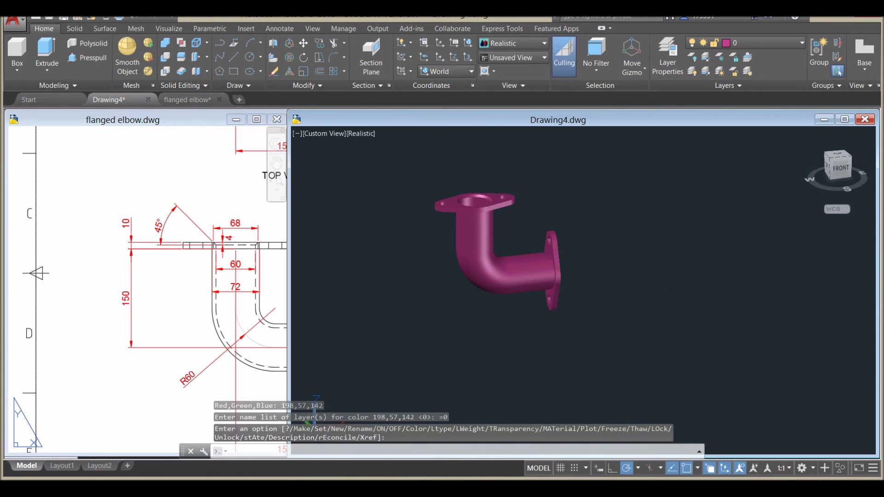
Minimize the flanged elbow reference drawing and maximize the 3D model's drawing window
click(236, 120)
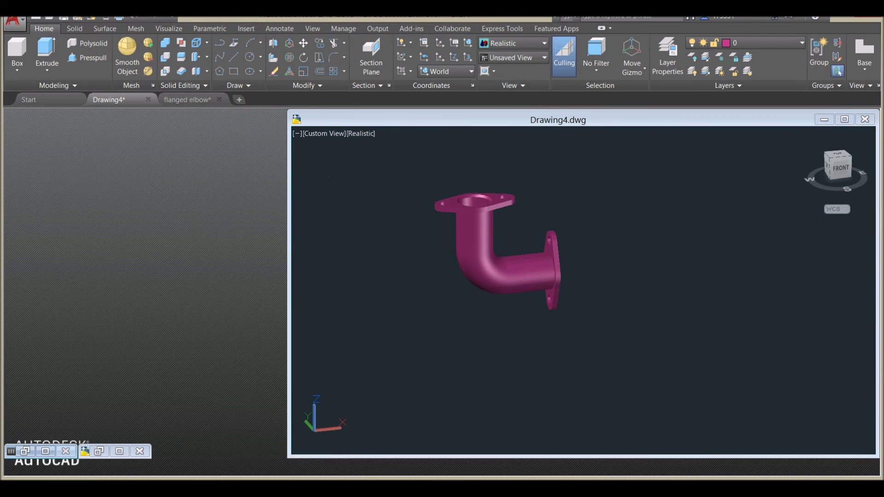
click(845, 120)
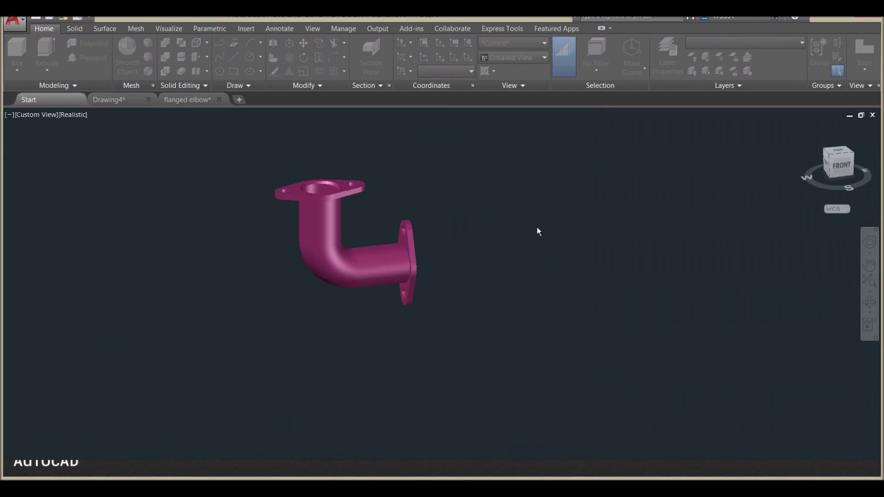
click(365, 221)
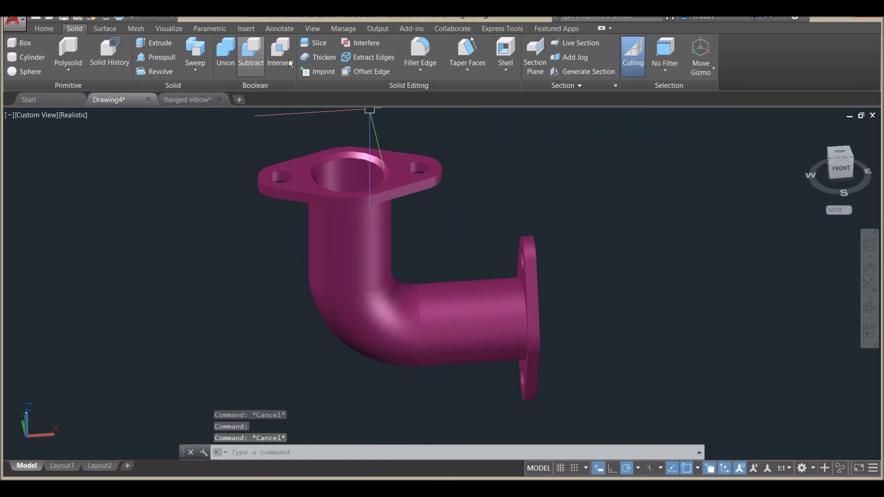
Fillet the upper and lower outer edge loops of the top flange with radius 1
click(420, 53)
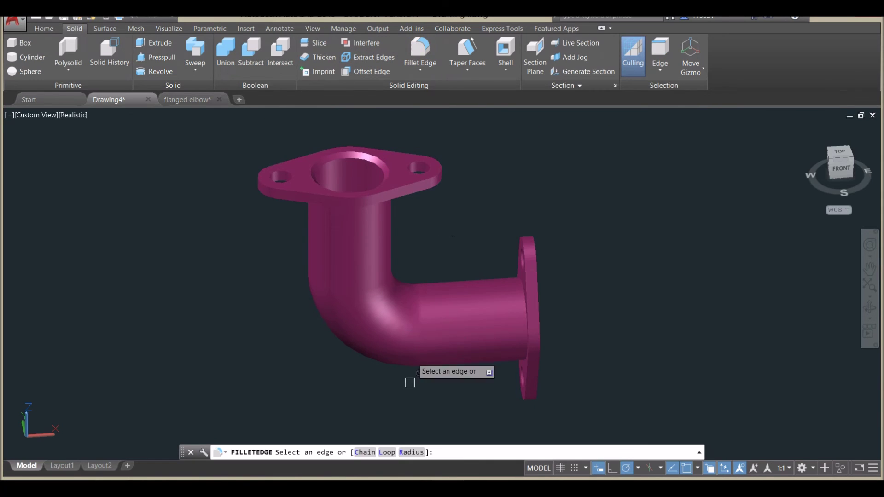
click(387, 452)
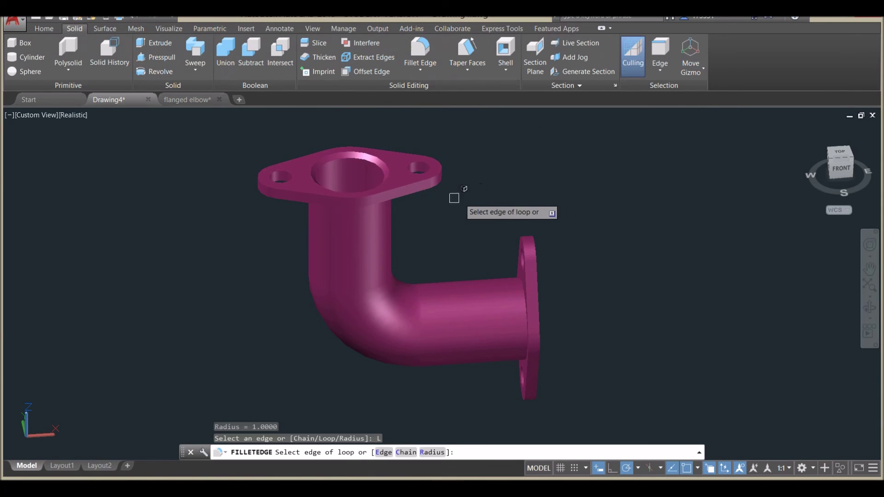
click(396, 189)
click(430, 218)
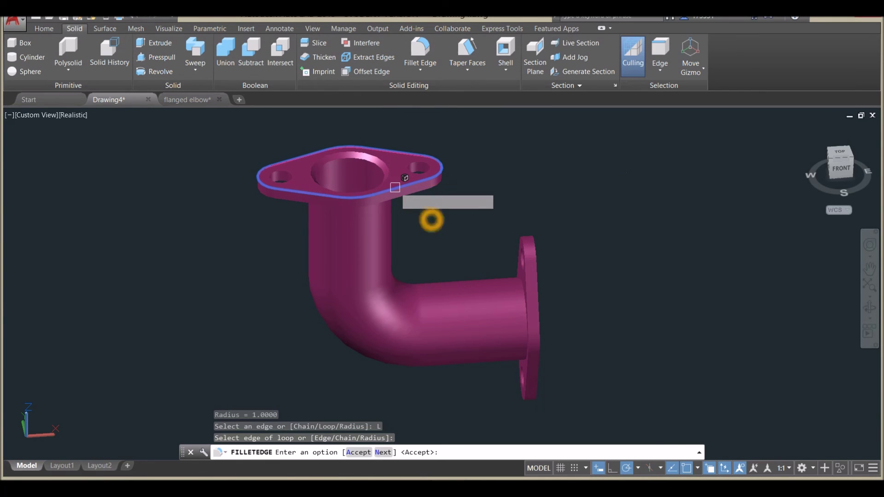
click(417, 196)
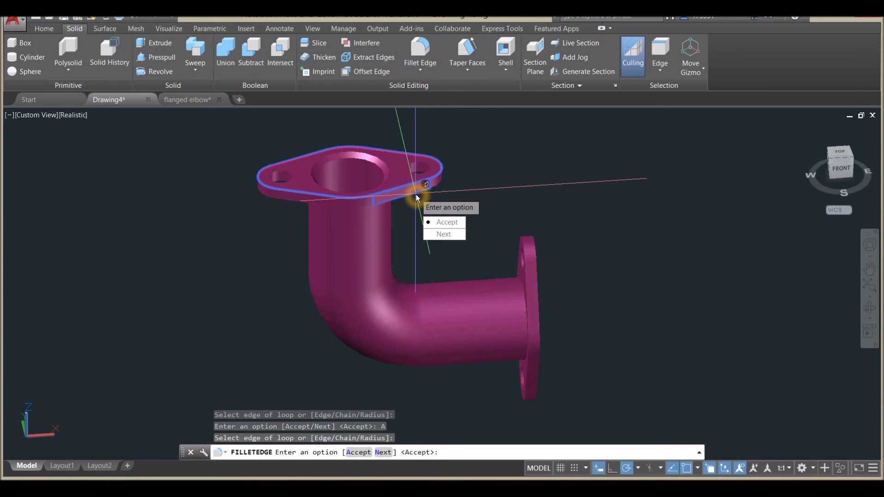
click(445, 234)
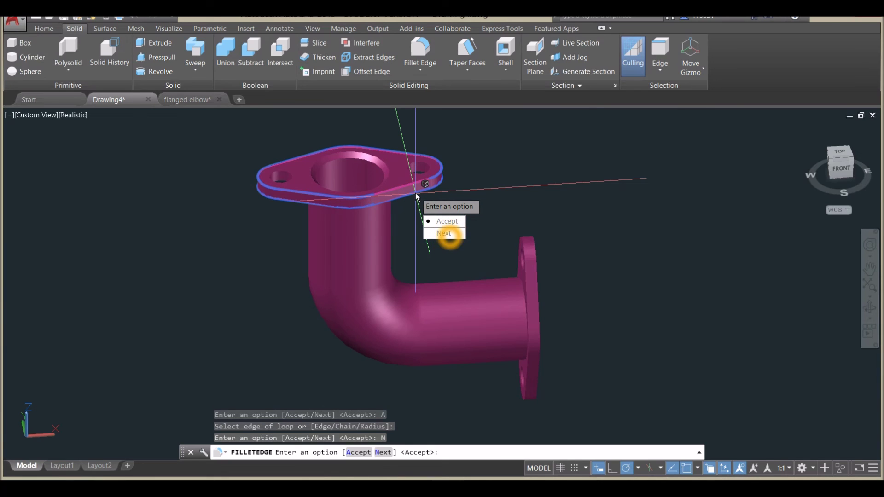
right_click(507, 148)
click(518, 154)
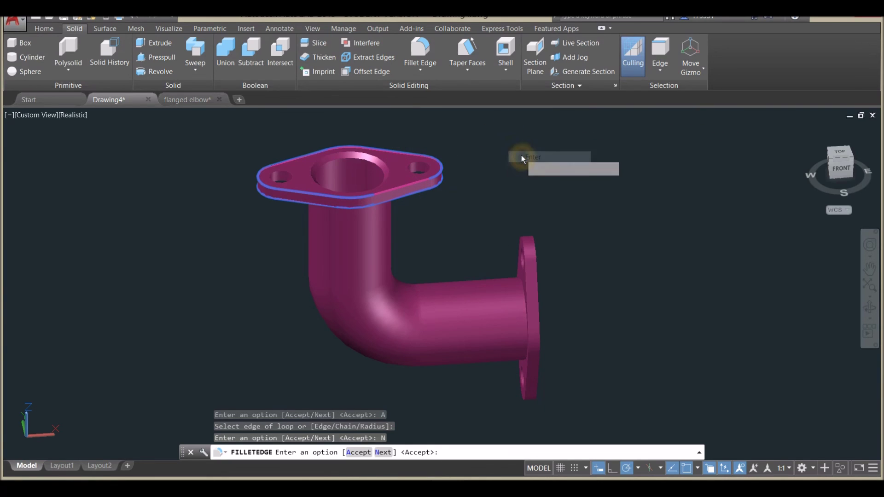
right_click(521, 155)
click(528, 161)
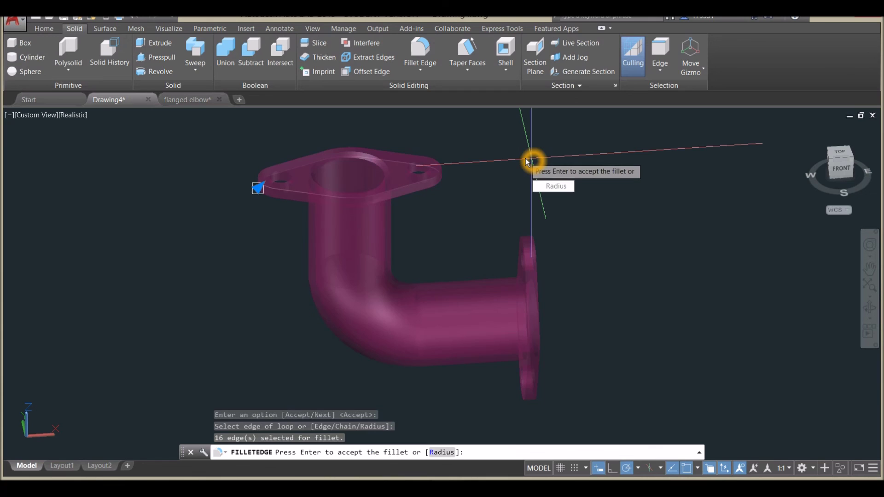
right_click(527, 161)
click(537, 166)
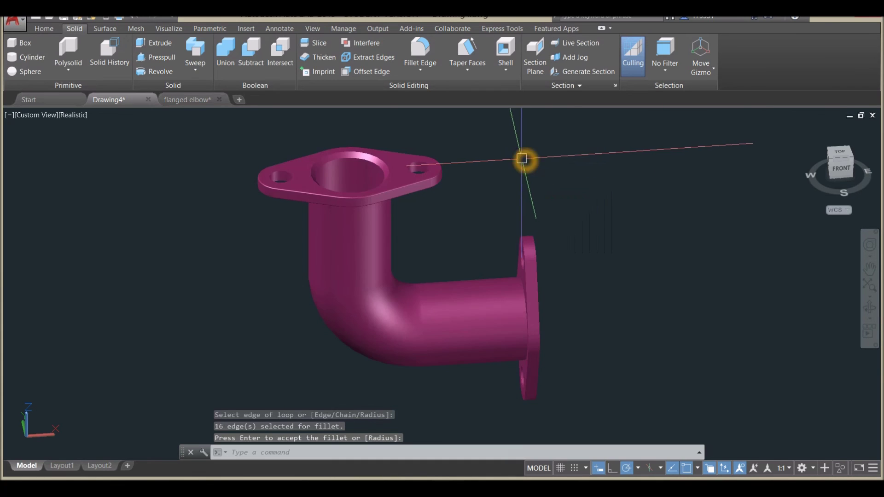
Fillet the circular edge where the vertical pipe meets the underside of the top flange, using radius 1
scroll(392, 171, up, 5)
shift+middle_drag(392, 172, 401, 109)
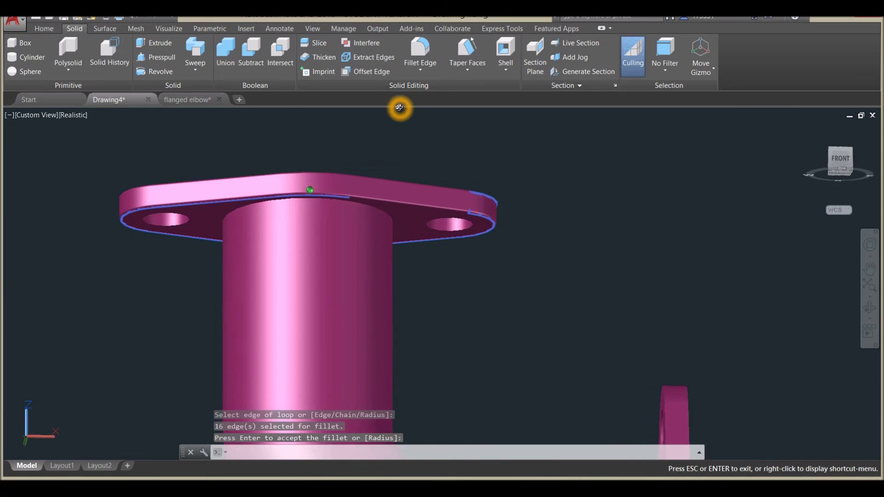
click(420, 51)
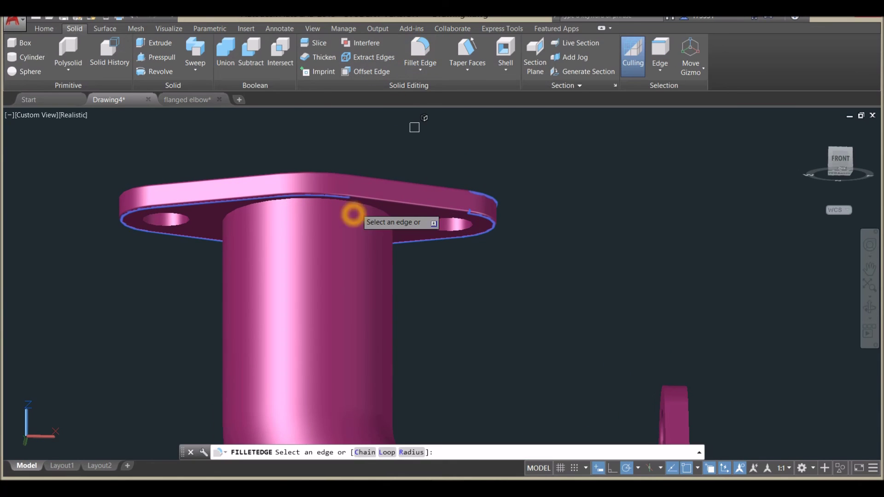
click(378, 213)
right_click(458, 140)
click(469, 145)
right_click(470, 148)
click(495, 156)
Fillet the front and back outer edge loops of the side flange with radius 1
scroll(488, 153, down, 5)
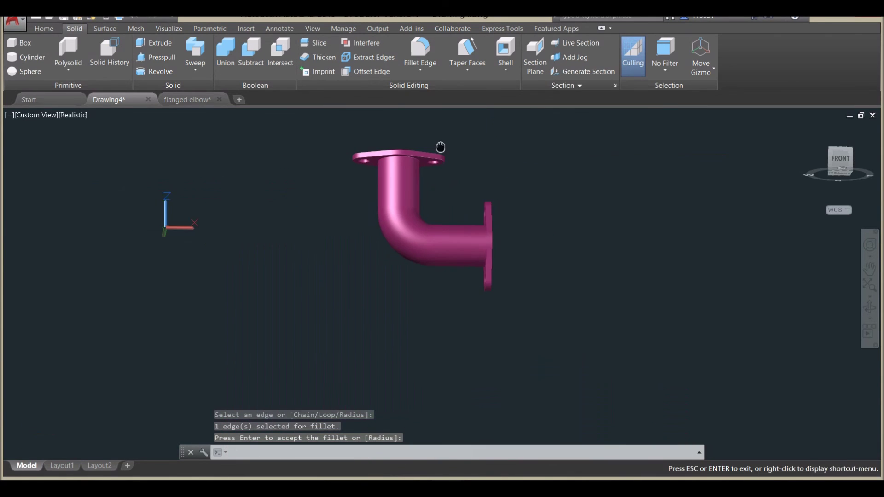
right_click(379, 127)
click(392, 126)
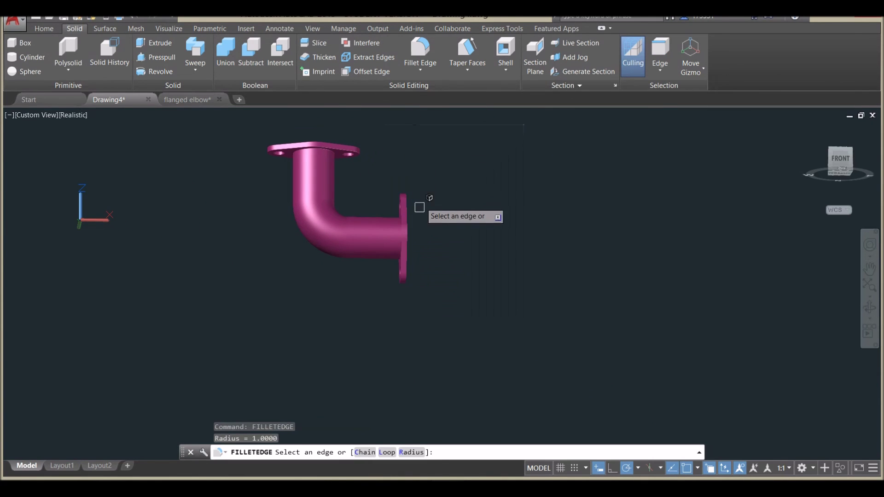
scroll(421, 203, up, 5)
scroll(423, 206, down, 3)
shift+middle_drag(405, 237, 350, 227)
scroll(389, 217, down, 1)
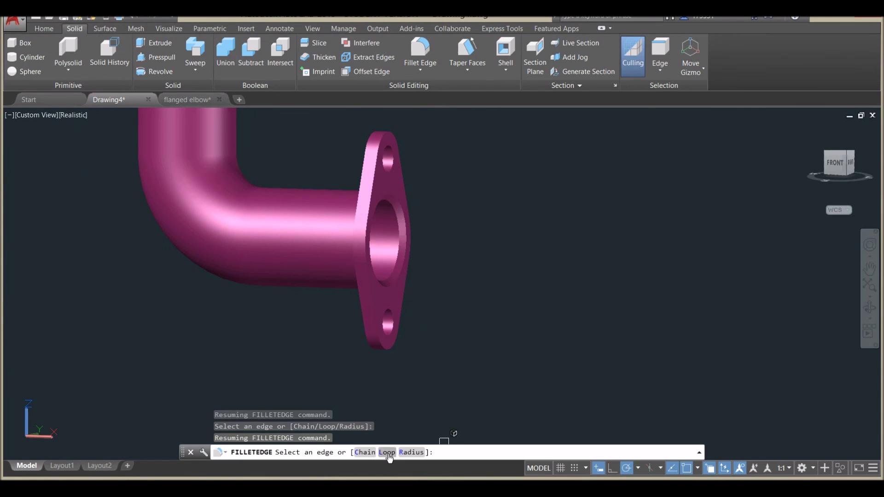
text(L)
key(Return)
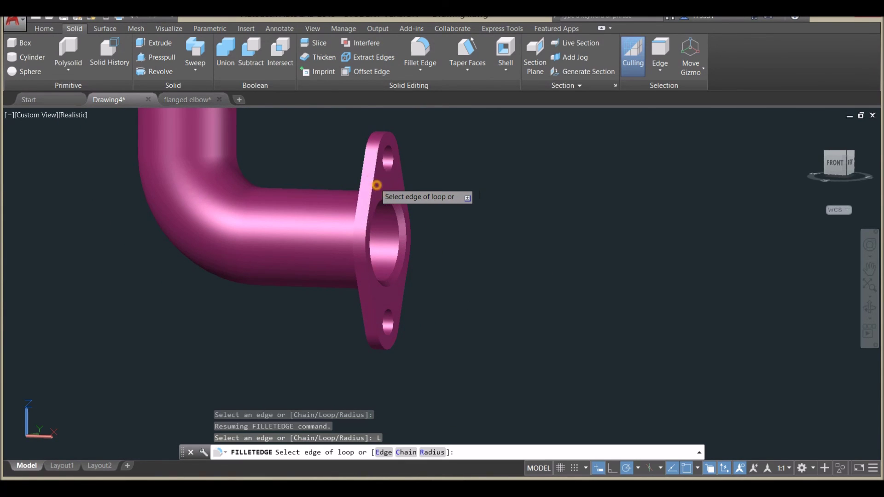
click(376, 185)
click(407, 211)
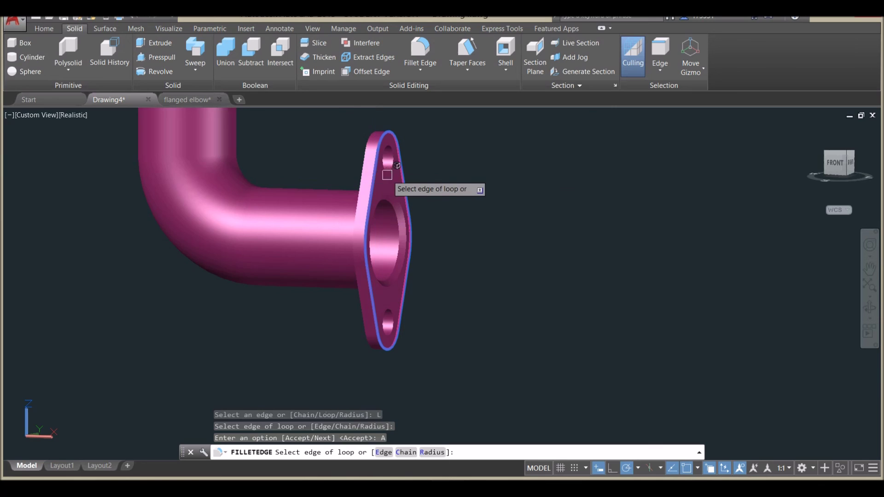
click(355, 276)
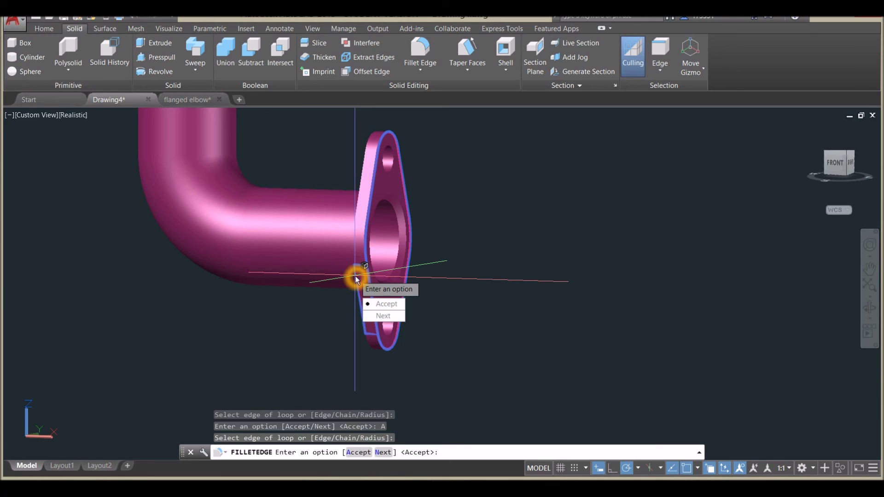
click(384, 316)
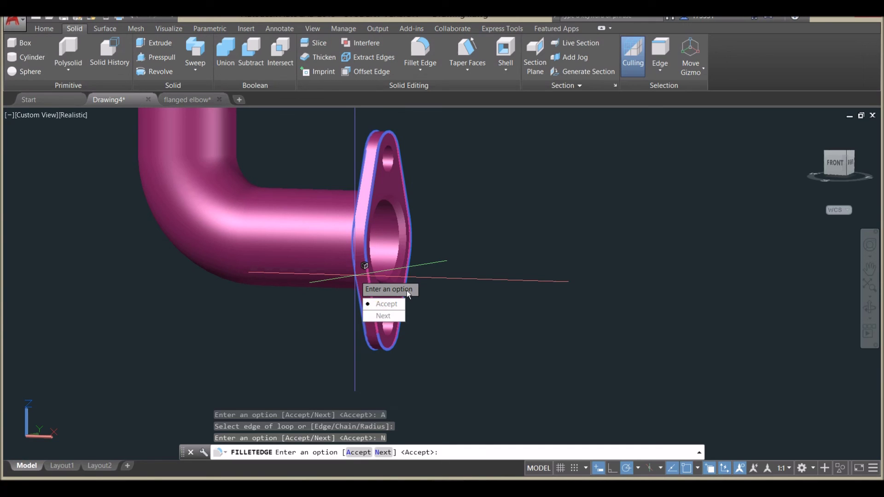
click(402, 305)
right_click(443, 172)
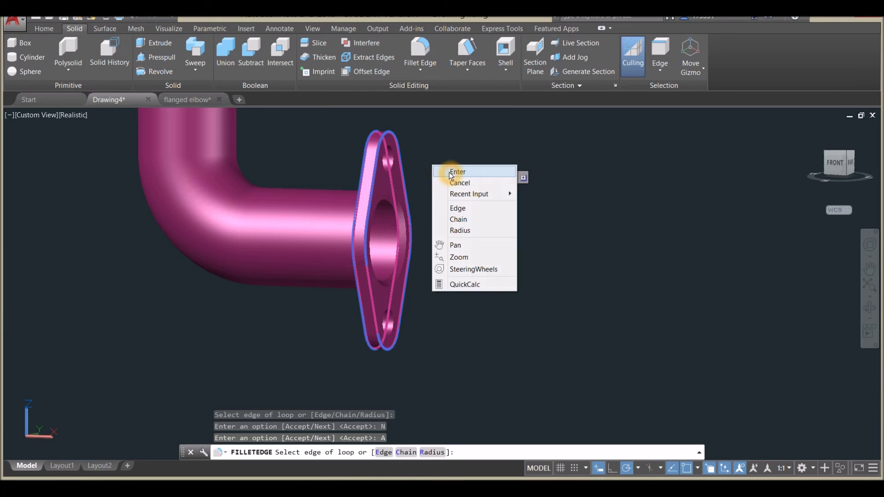
right_click(452, 173)
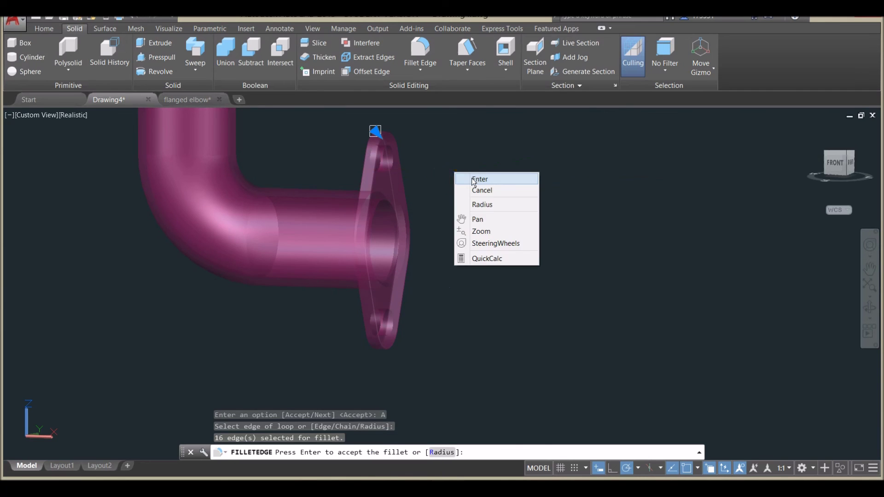
click(471, 177)
Try to fillet the edges around the side flange's bore and bolt holes
shift+middle_drag(472, 177, 436, 180)
click(420, 50)
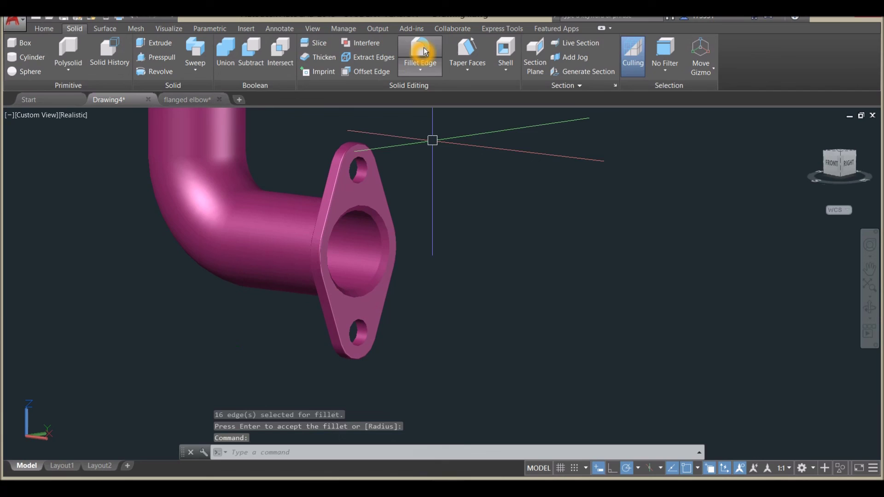
click(391, 228)
click(364, 177)
shift+middle_drag(374, 316, 371, 175)
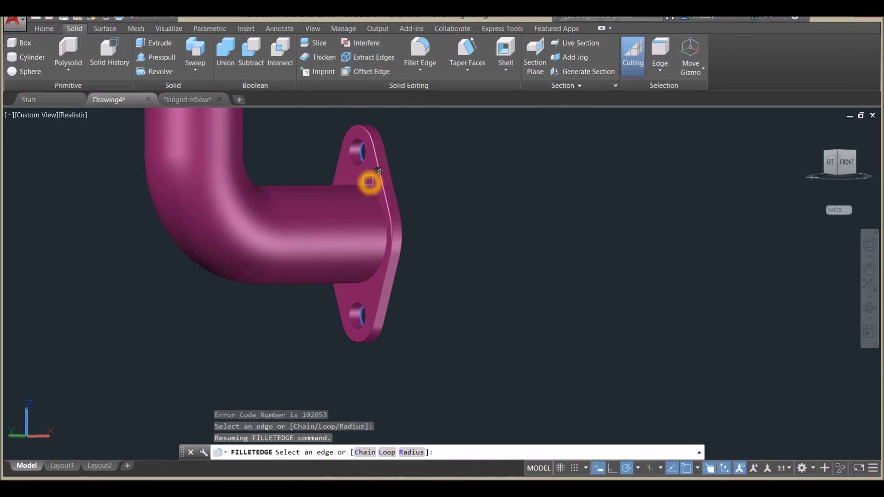
right_click(423, 150)
click(429, 157)
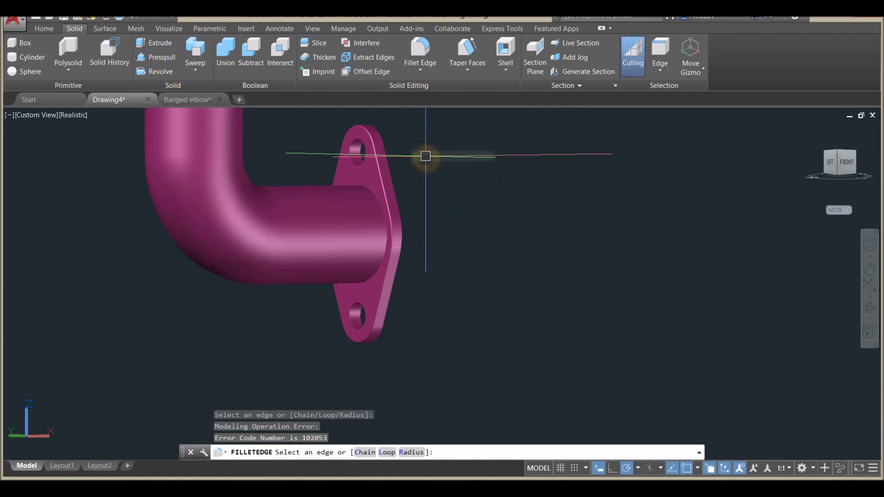
right_click(426, 159)
click(420, 157)
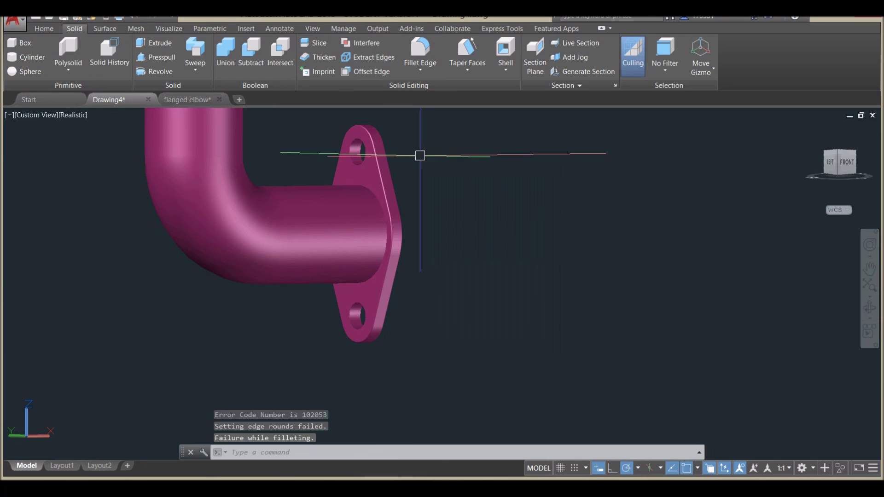
Fillet the circular edge where the horizontal pipe meets the back of the side flange, using radius 1
right_click(419, 151)
click(428, 155)
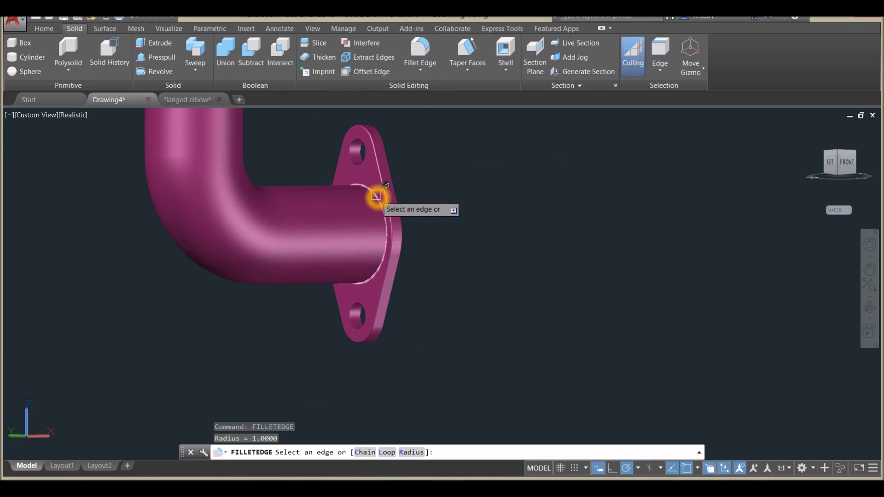
click(383, 187)
right_click(440, 153)
click(443, 152)
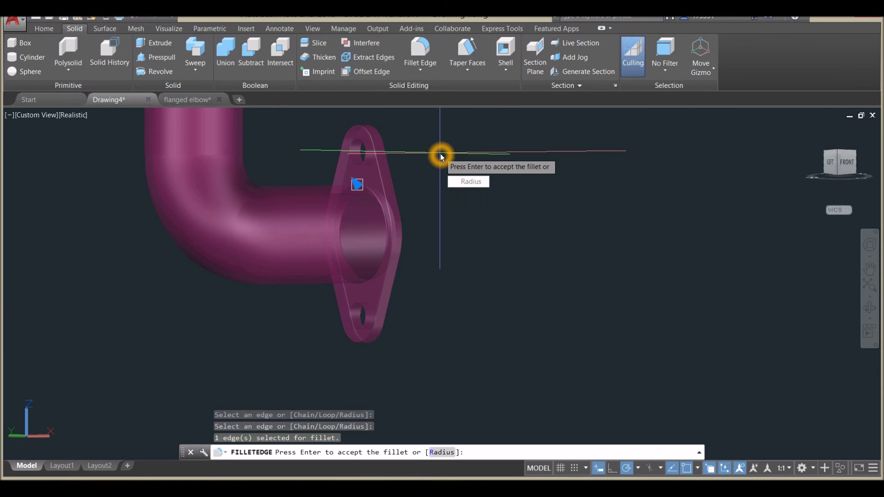
right_click(444, 159)
click(451, 162)
Try to fillet the rim of the bore on the side flange's front face
shift+middle_drag(452, 162, 348, 175)
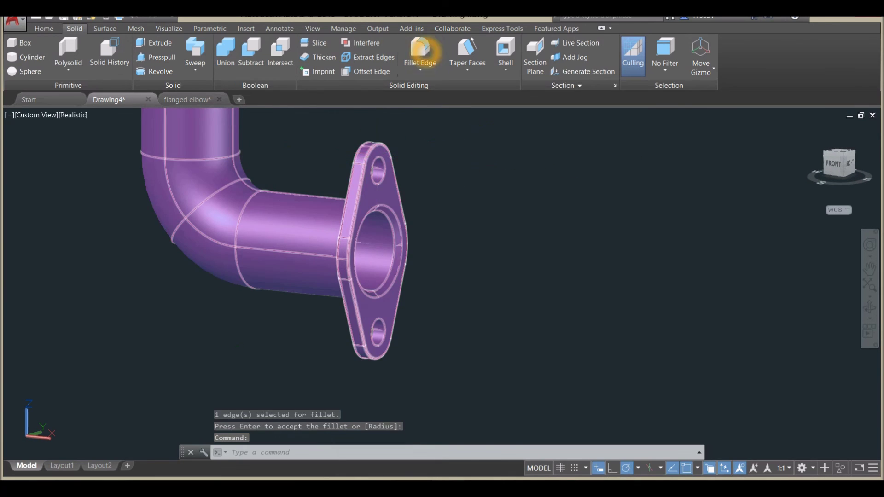
click(421, 50)
click(396, 211)
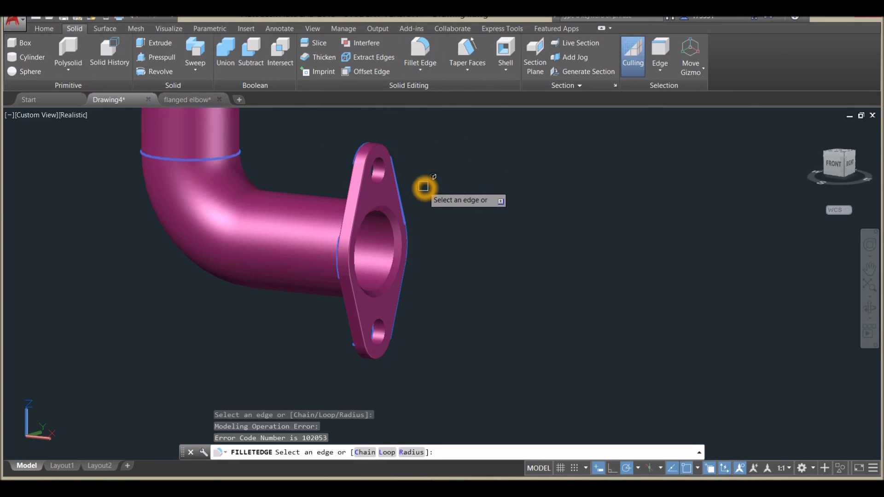
scroll(403, 205, up, 3)
click(401, 204)
right_click(465, 157)
click(472, 160)
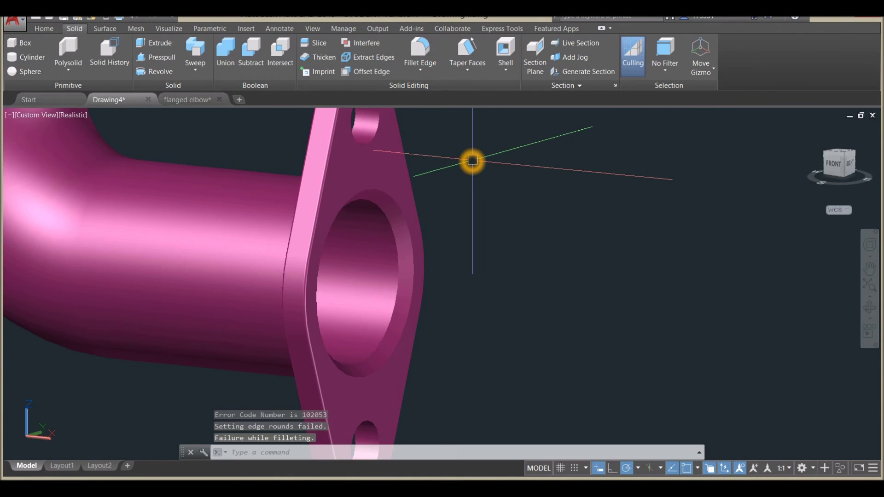
Fillet the outer circular rim of the bore on the side flange's front face
click(421, 48)
click(387, 192)
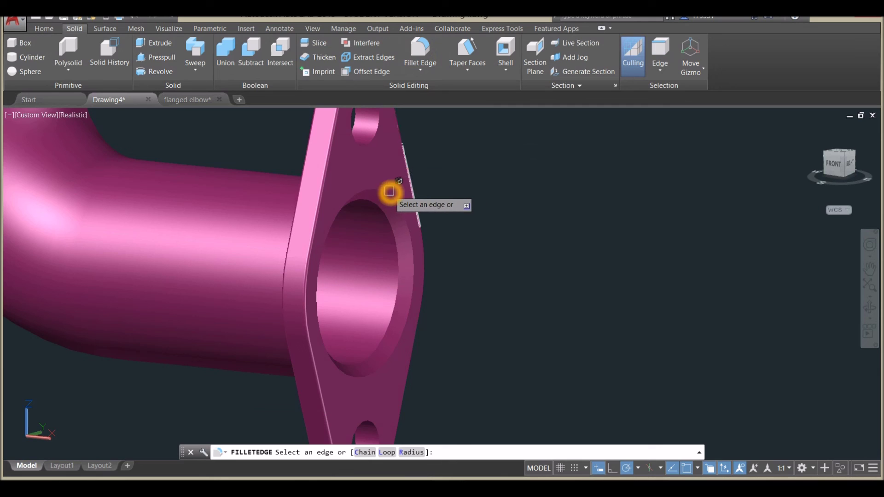
click(387, 193)
right_click(450, 153)
click(470, 158)
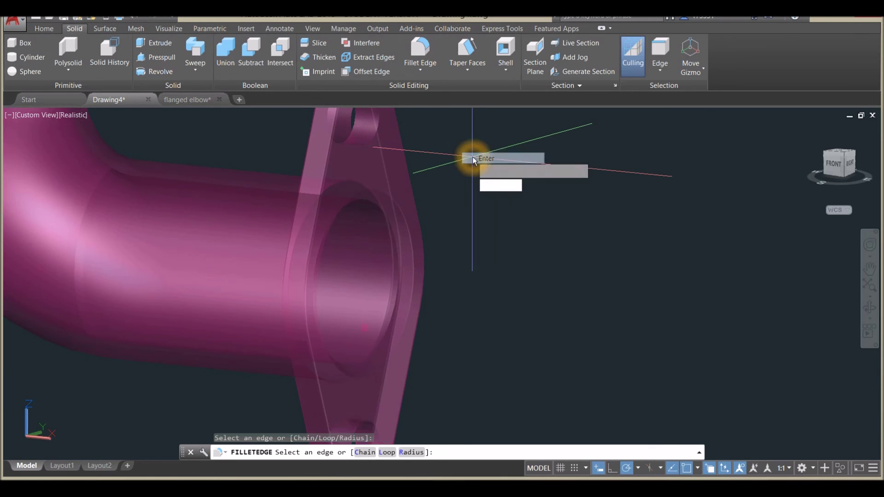
right_click(473, 159)
click(484, 164)
Examine the filleted elbow and both of its flanges from several viewpoints
scroll(476, 161, down, 4)
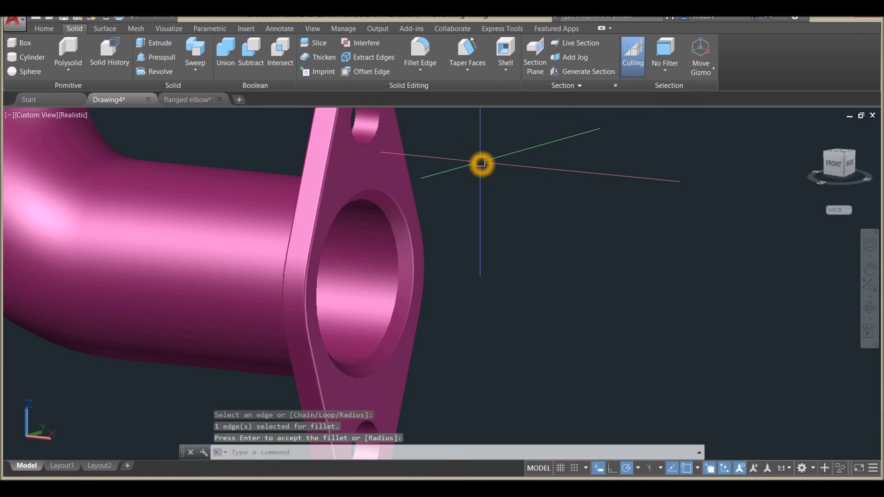
shift+middle_drag(477, 161, 432, 226)
scroll(475, 176, down, 2)
scroll(363, 205, up, 4)
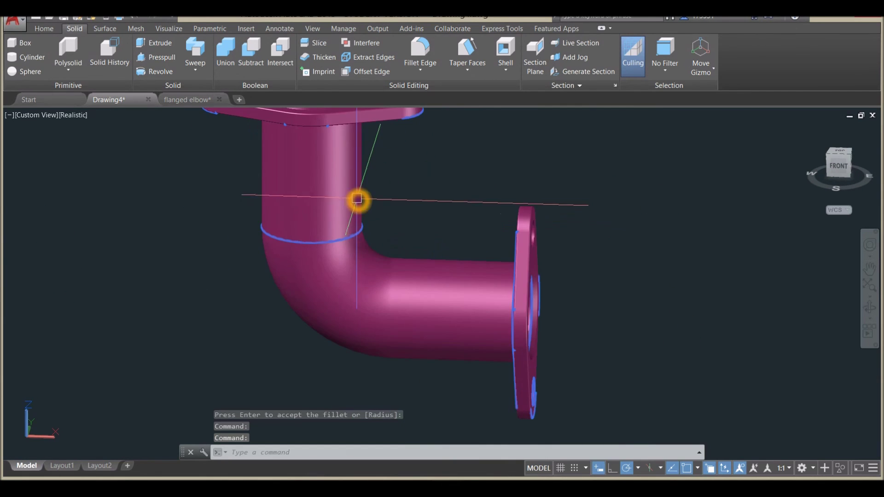
shift+middle_drag(364, 205, 388, 206)
scroll(388, 206, down, 4)
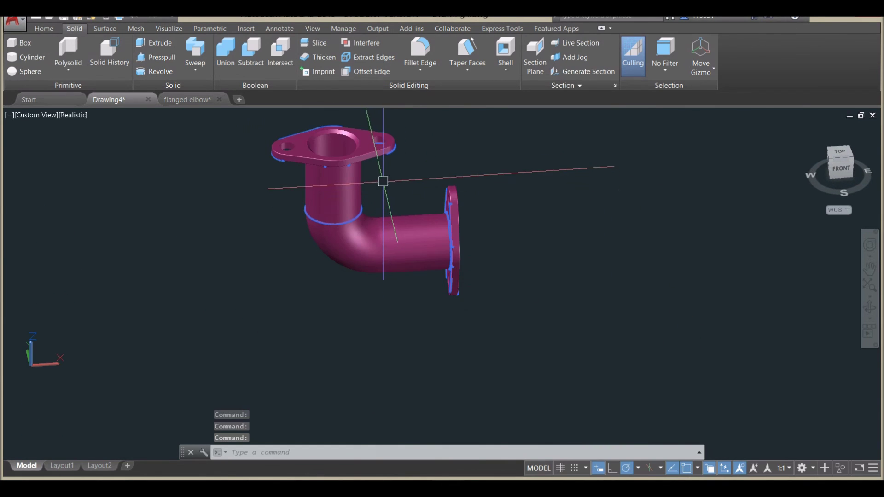
key(Escape)
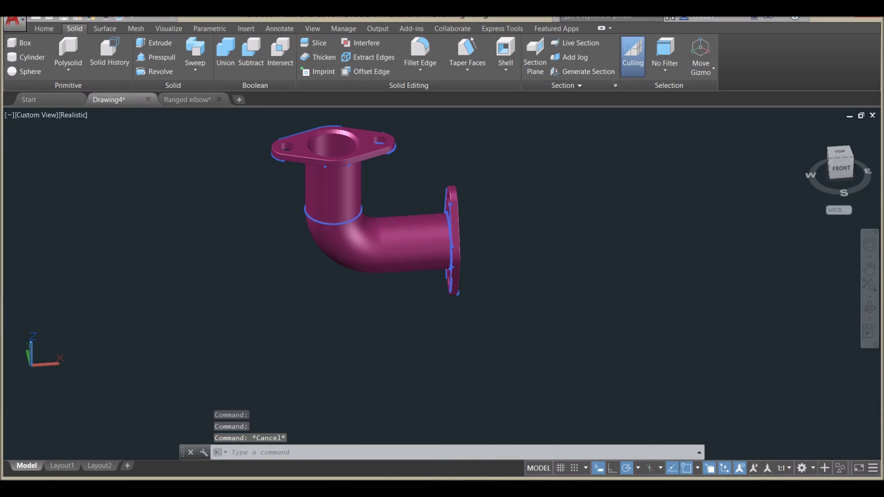
right_click(508, 481)
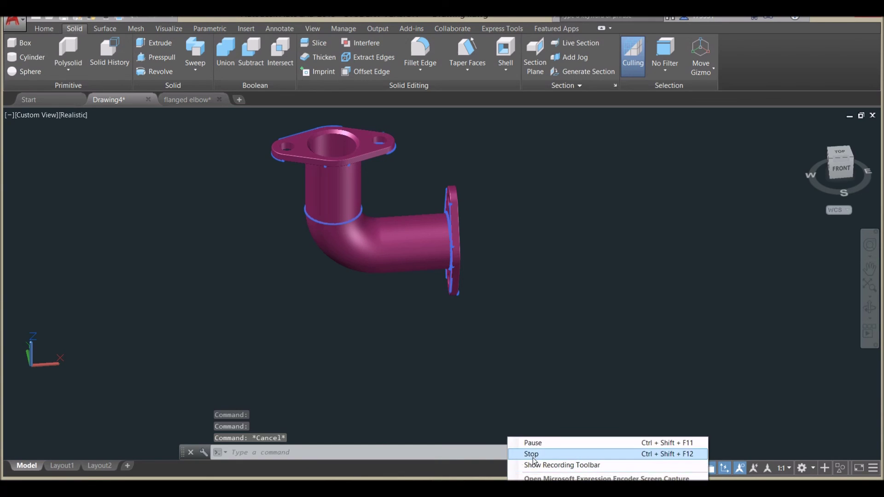